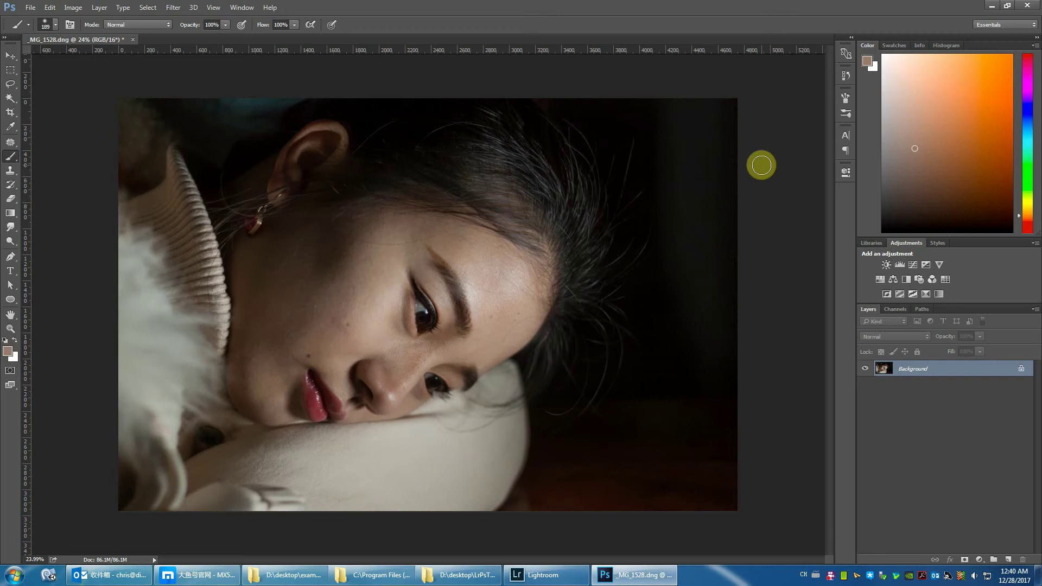
- Reset the colours to default, then swap so white is foreground and black is background
{"action": "key", "text": "d"}
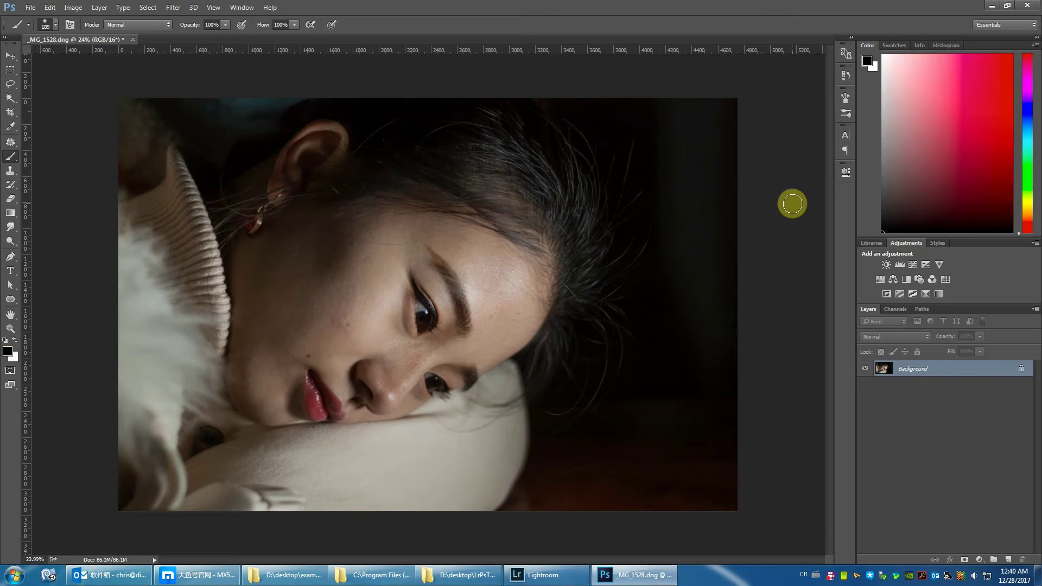
{"action": "key", "text": "x"}
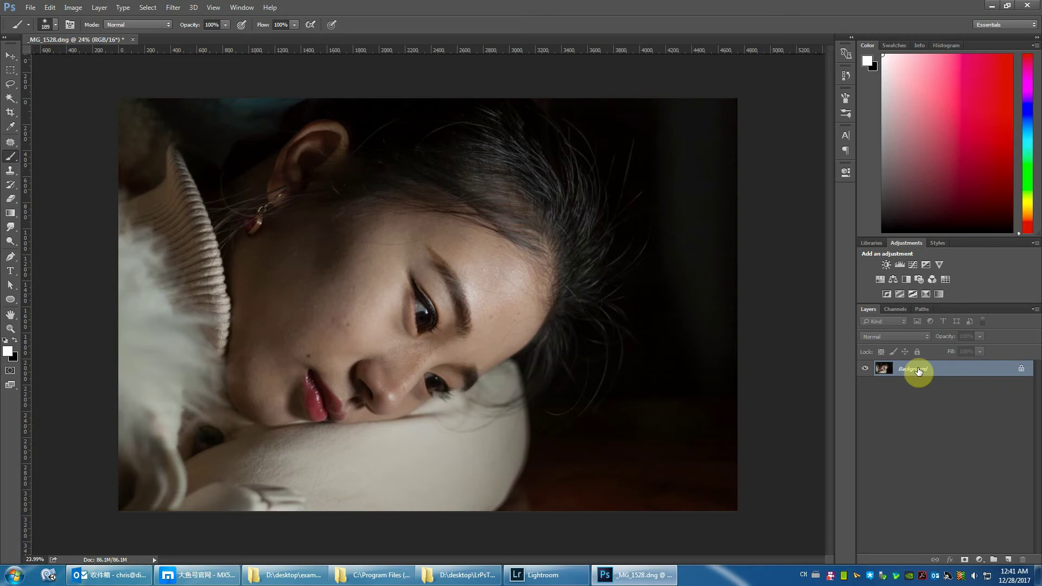
- Duplicate the Background layer twice and name the top copy High
{"action": "left_click_drag", "start_coordinate": [918, 371], "coordinate": [917, 368]}
{"action": "key", "text": "ctrl+j"}
{"action": "key", "text": "ctrl+j"}
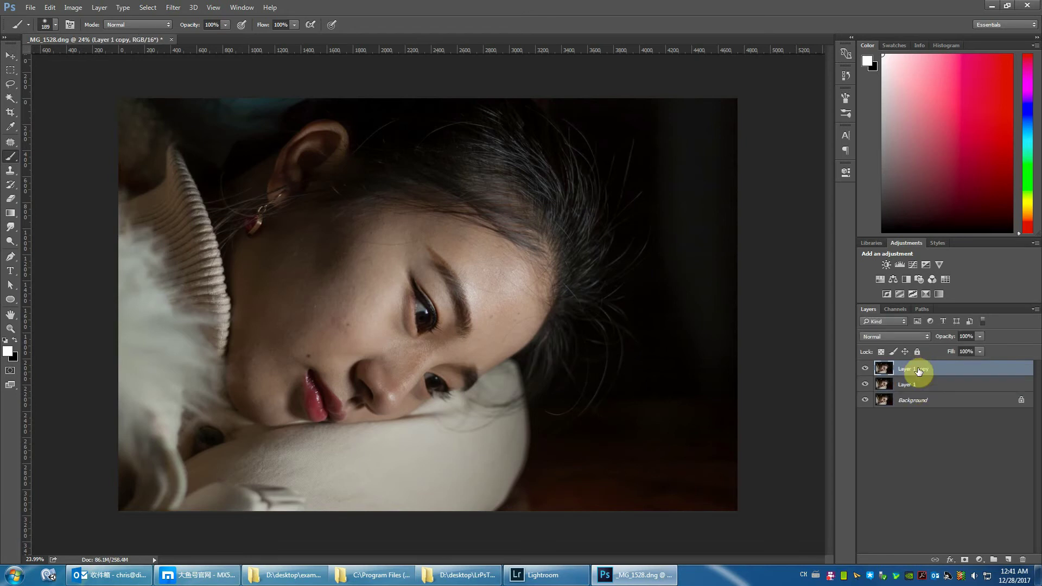
{"action": "double_click", "coordinate": [918, 370]}
{"action": "type", "text": "High"}
{"action": "key", "text": "Return"}
- Name the other copy Low and add a new empty layer above High
{"action": "double_click", "coordinate": [915, 385]}
{"action": "type", "text": "Lo"}
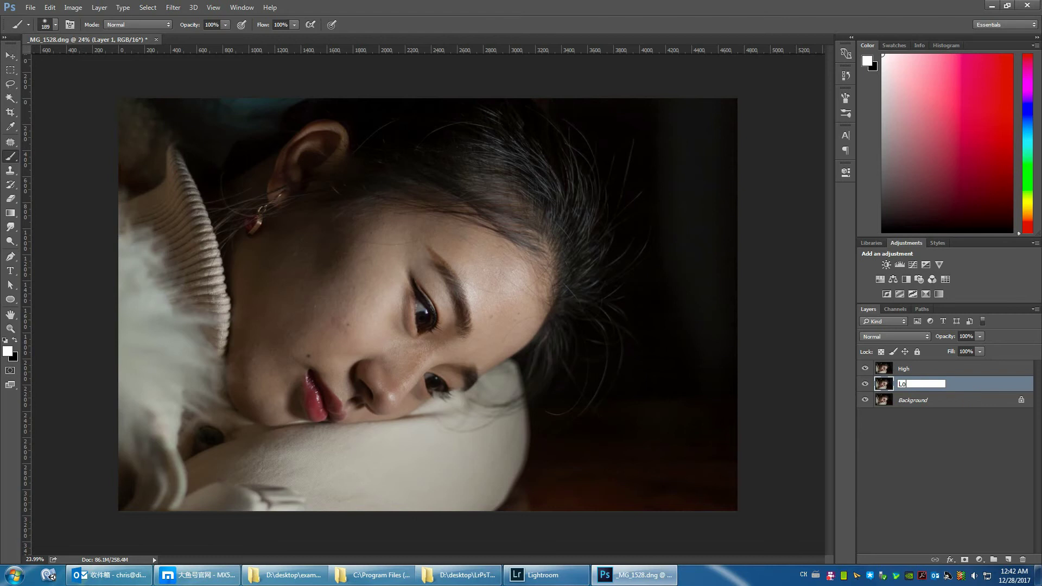
{"action": "type", "text": "w"}
{"action": "key", "text": "Return"}
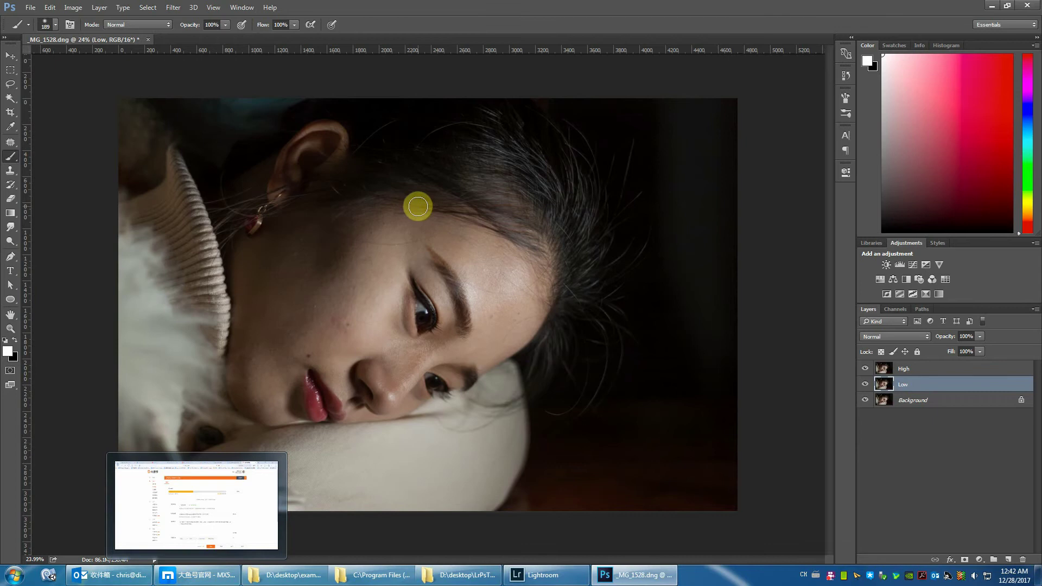
{"action": "left_click", "coordinate": [922, 369]}
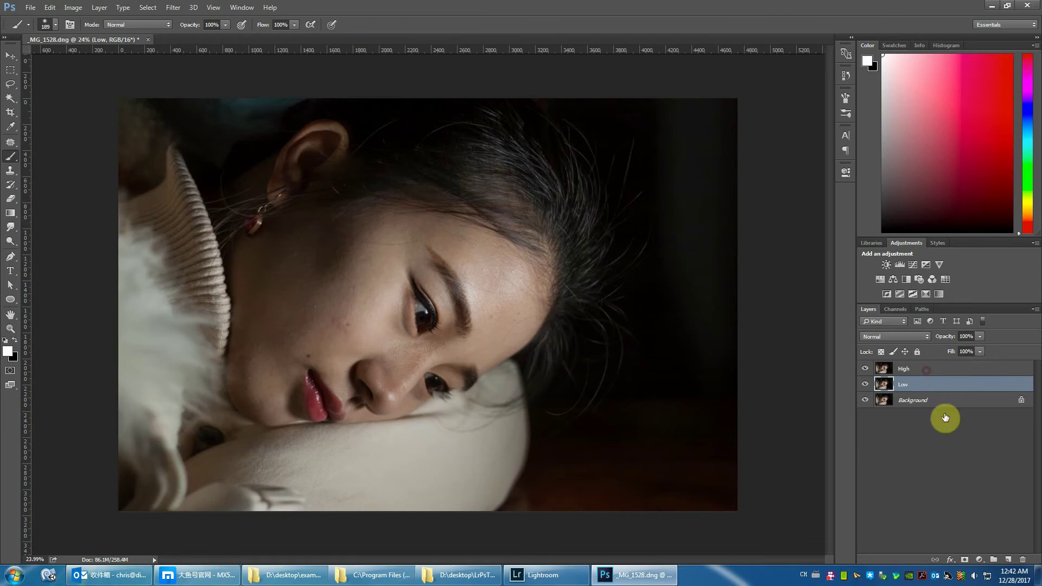
{"action": "left_click", "coordinate": [1007, 559]}
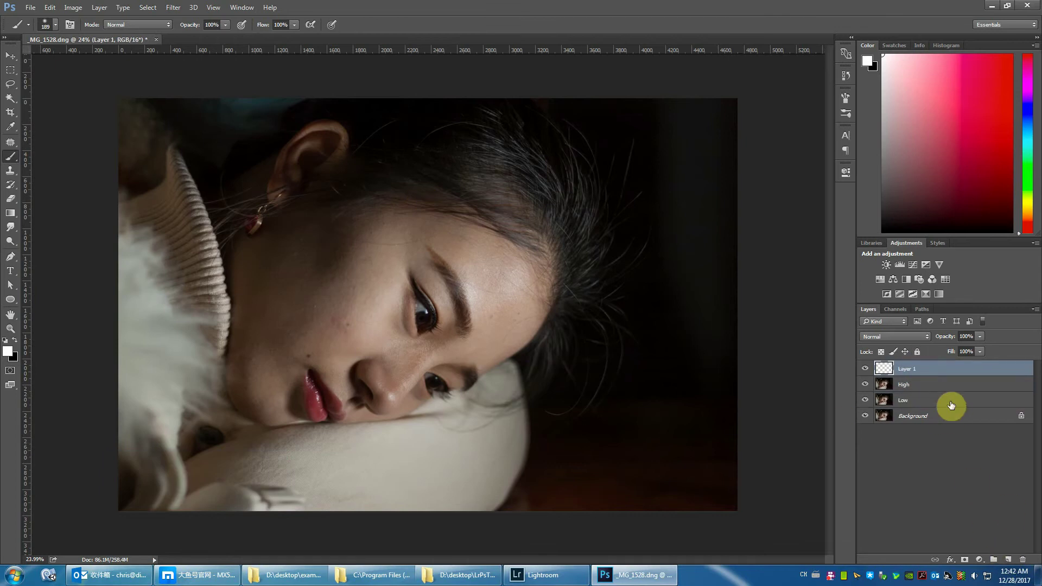
- Fill the new layer with white, then paint and undo a test zigzag with a 64 px black brush
{"action": "key", "text": "alt+BackSpace"}
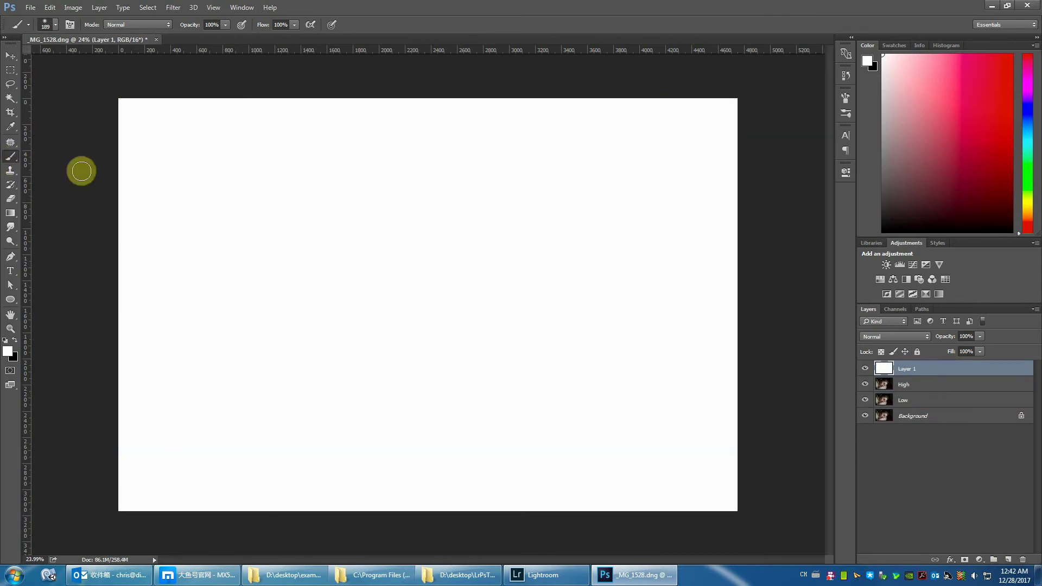
{"action": "right_click", "coordinate": [209, 244], "text": "alt"}
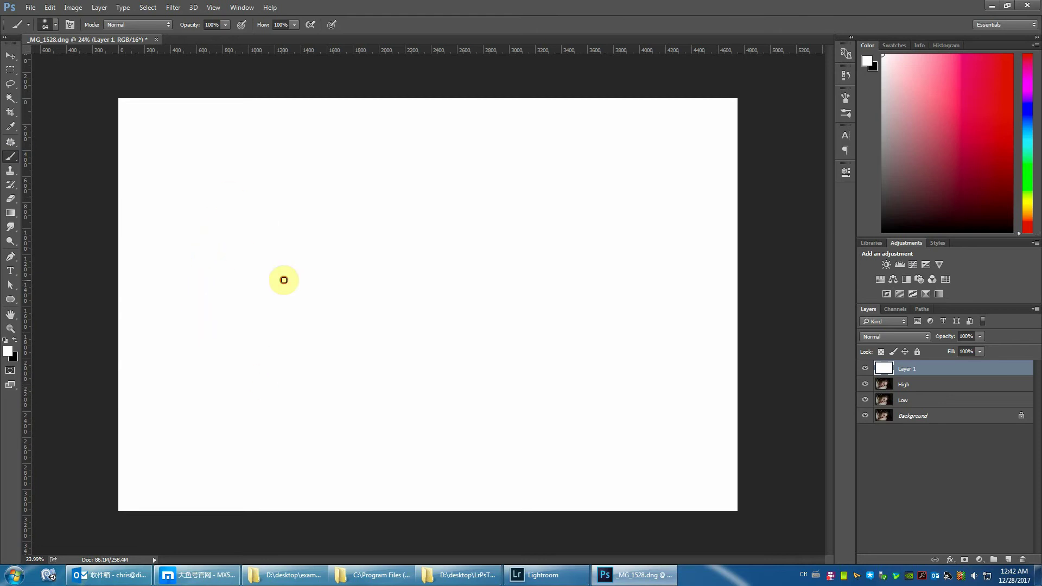
{"action": "key", "text": "x"}
{"action": "left_click_drag", "start_coordinate": [186, 305], "coordinate": [442, 146]}
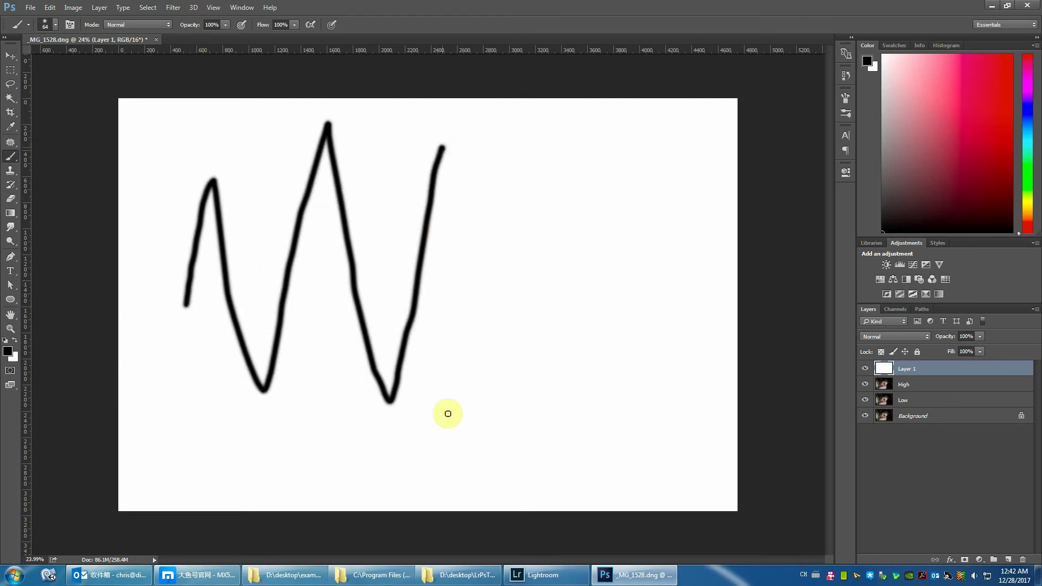
{"action": "left_click_drag", "start_coordinate": [447, 414], "coordinate": [700, 341]}
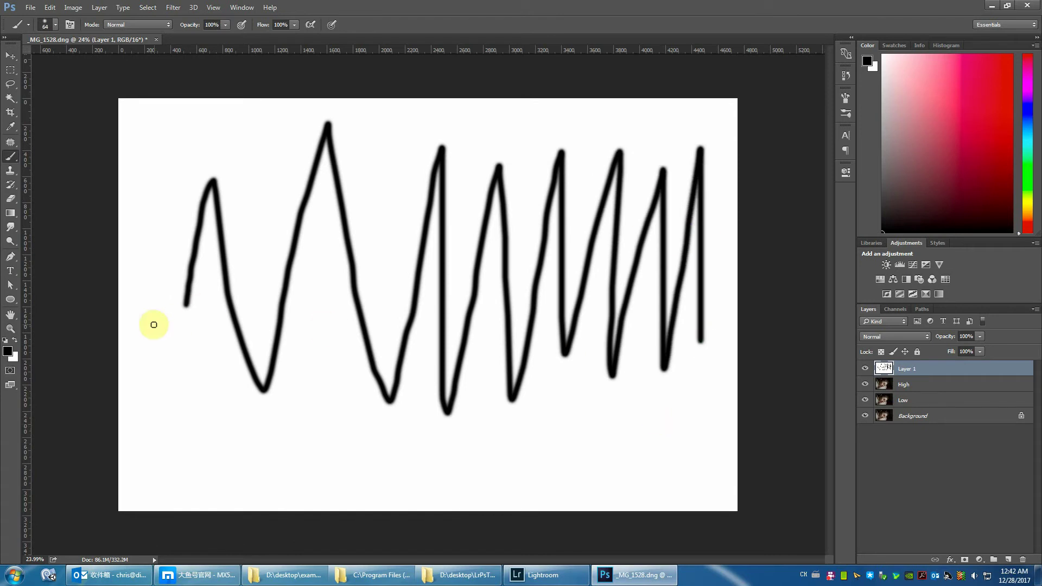
{"action": "key", "text": "ctrl+z"}
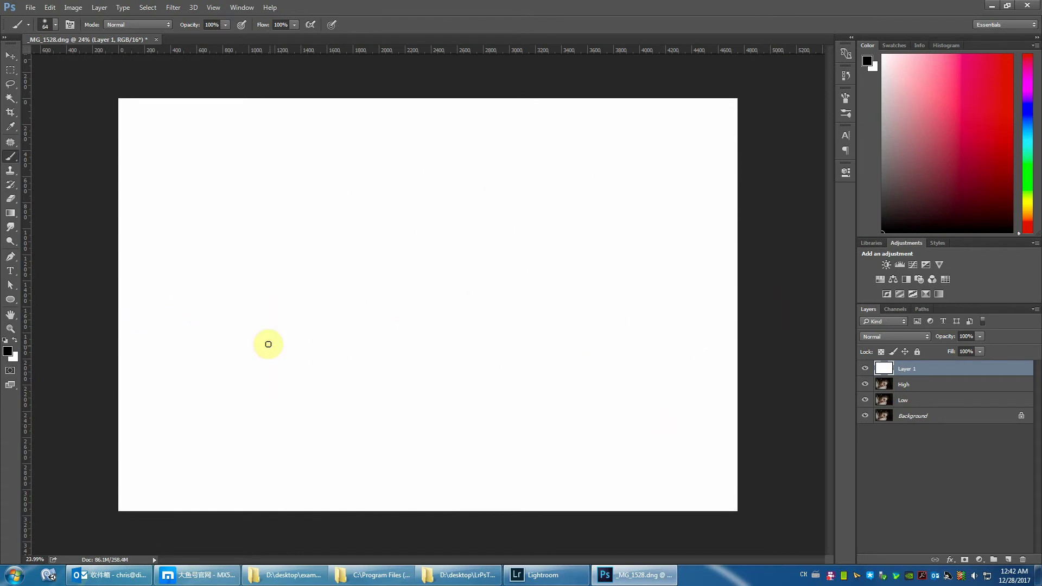
- Paint and undo a test wavy line, then delete the white test layer
{"action": "left_click_drag", "start_coordinate": [120, 323], "coordinate": [738, 333]}
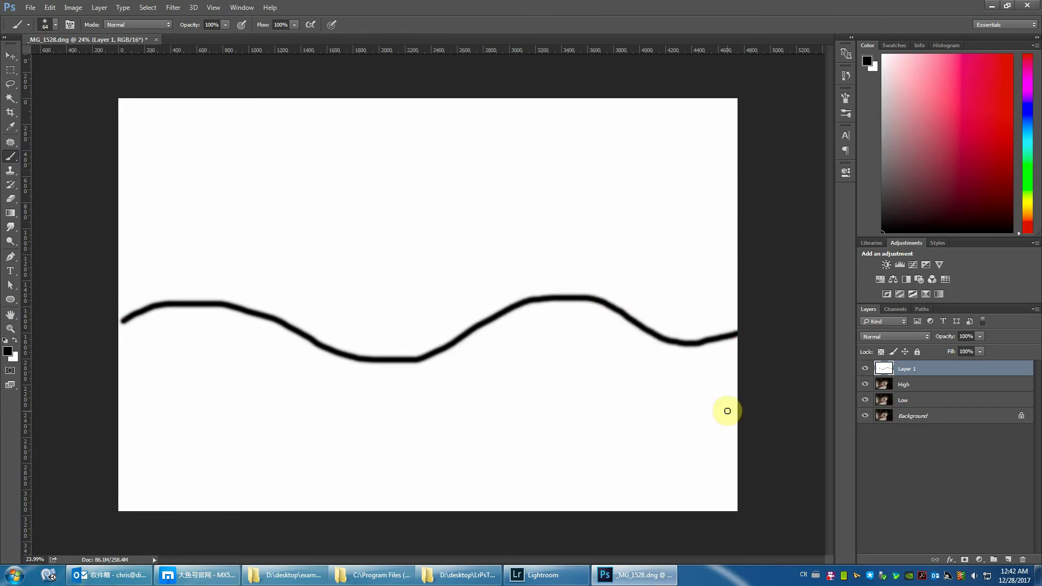
{"action": "key", "text": "ctrl+z"}
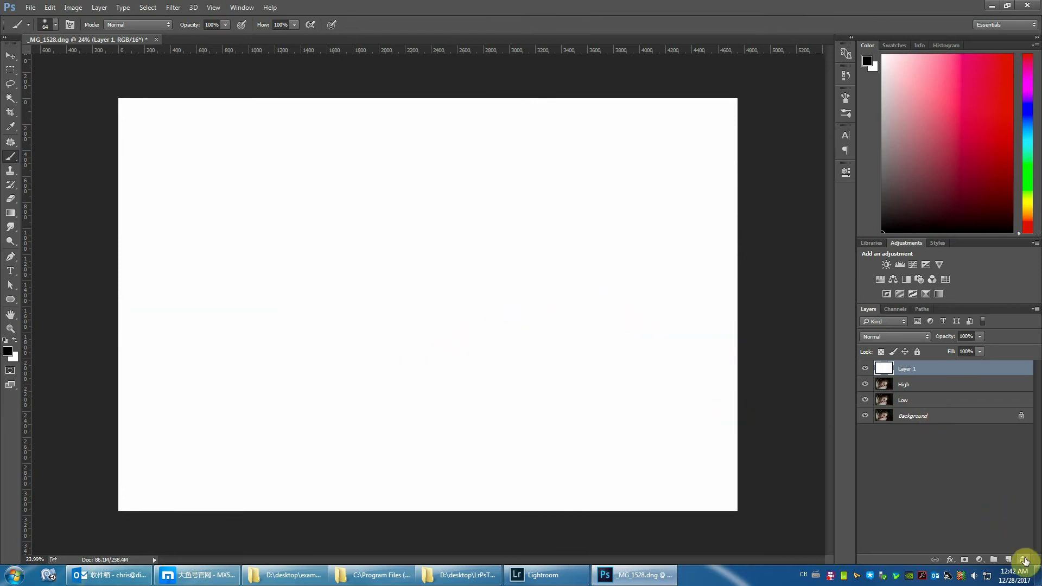
{"action": "left_click", "coordinate": [1022, 560]}
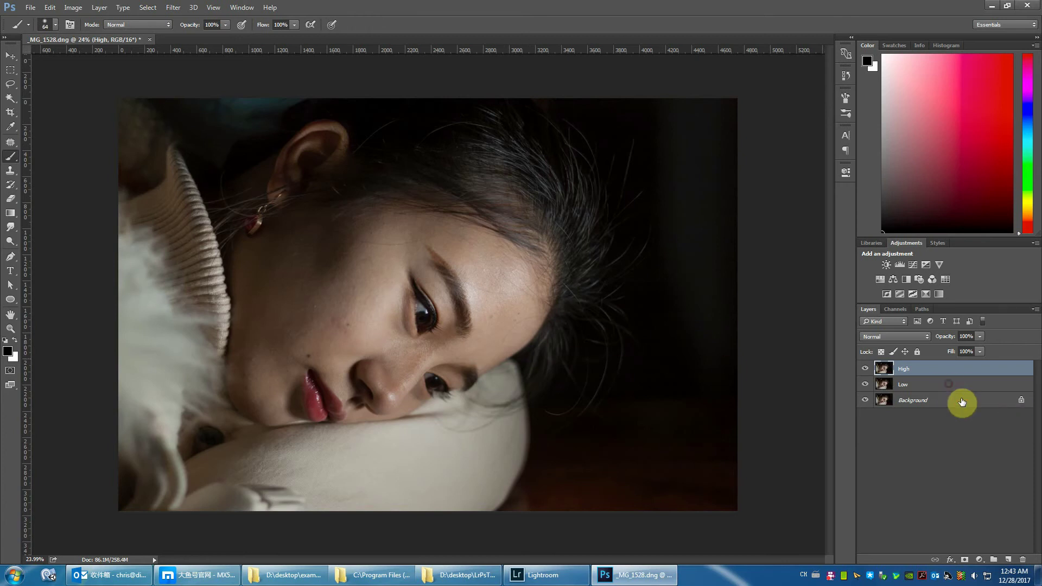
- Group High and Low into Group 1, make Low active, and hide High
{"action": "left_click", "coordinate": [955, 385], "text": "shift"}
{"action": "key", "text": "ctrl+g"}
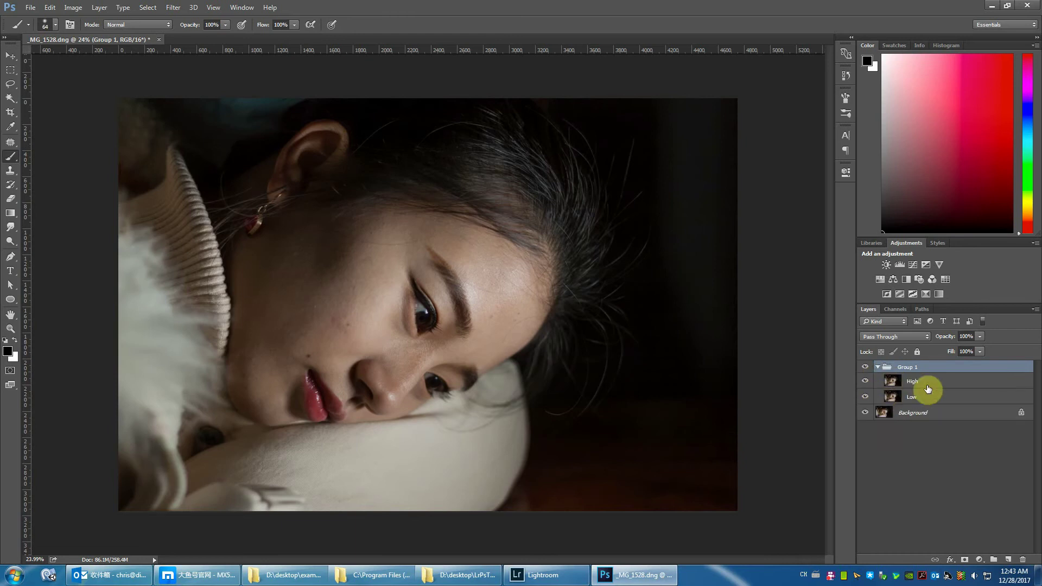
{"action": "left_click", "coordinate": [930, 387]}
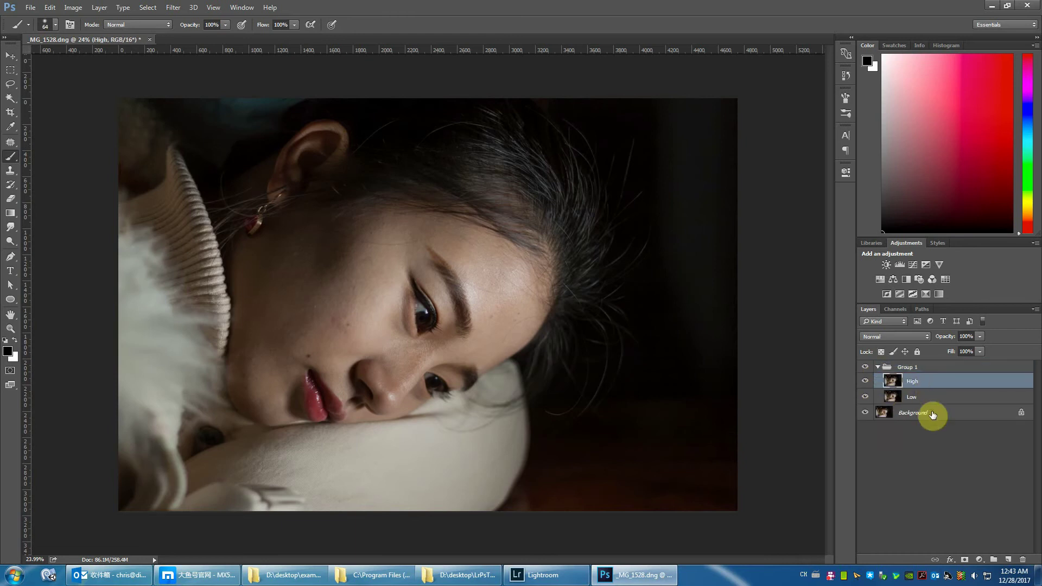
{"action": "left_click", "coordinate": [930, 401]}
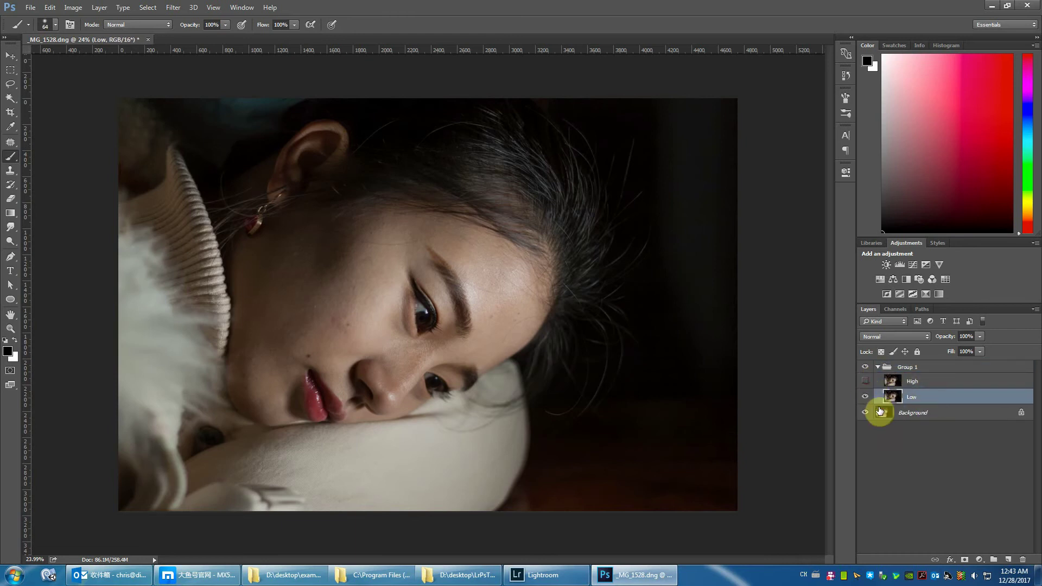
{"action": "left_click", "coordinate": [865, 381]}
- Blur the Low layer with a 37.4-pixel Gaussian Blur, checking the skin in the preview
{"action": "left_click", "coordinate": [173, 7]}
{"action": "mouse_move", "coordinate": [178, 127]}
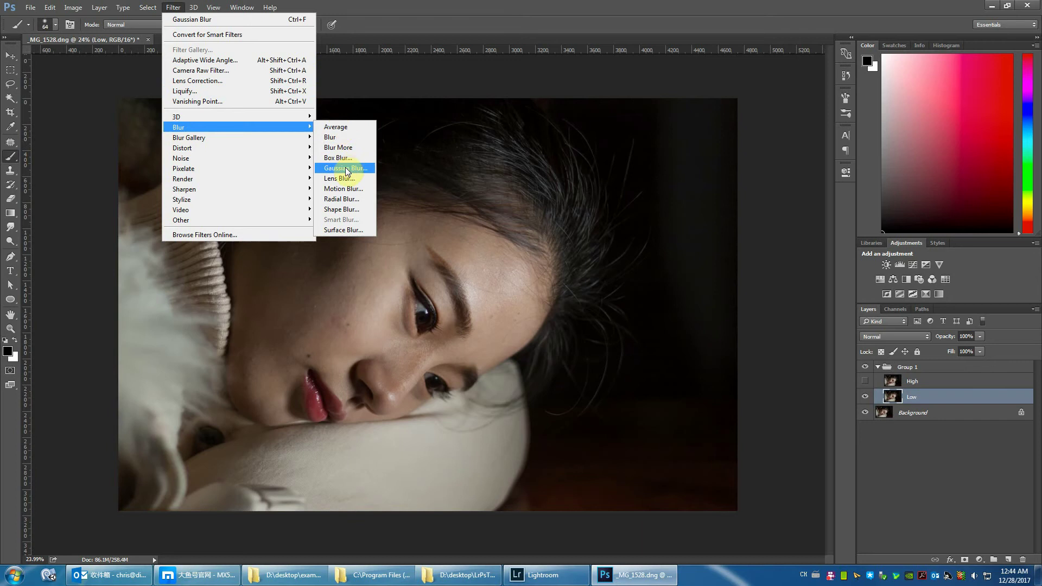
{"action": "left_click", "coordinate": [347, 169]}
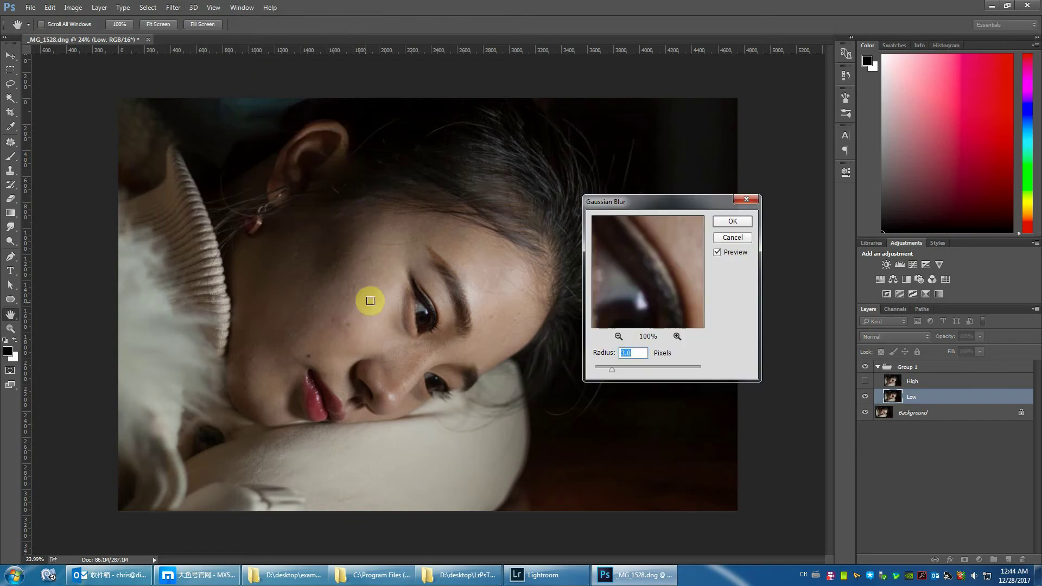
{"action": "left_click_drag", "start_coordinate": [634, 299], "coordinate": [718, 270]}
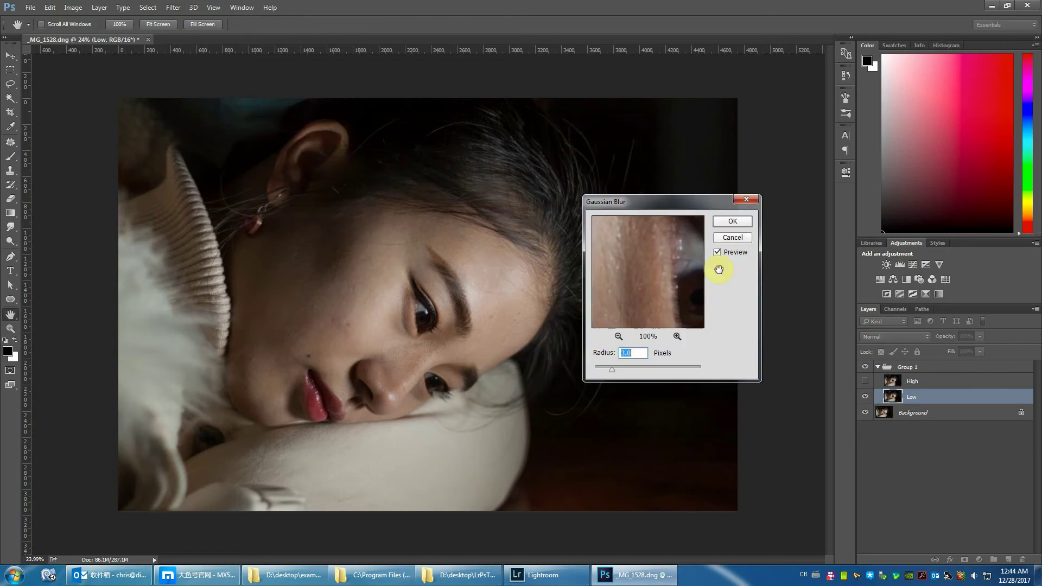
{"action": "mouse_move", "coordinate": [635, 291]}
{"action": "left_mouse_down"}
{"action": "mouse_move", "coordinate": [674, 255]}
{"action": "mouse_move", "coordinate": [628, 291]}
{"action": "mouse_move", "coordinate": [700, 277]}
{"action": "mouse_move", "coordinate": [637, 273]}
{"action": "mouse_move", "coordinate": [648, 296]}
{"action": "mouse_move", "coordinate": [645, 270]}
{"action": "mouse_move", "coordinate": [651, 277]}
{"action": "mouse_move", "coordinate": [636, 257]}
{"action": "left_mouse_up"}
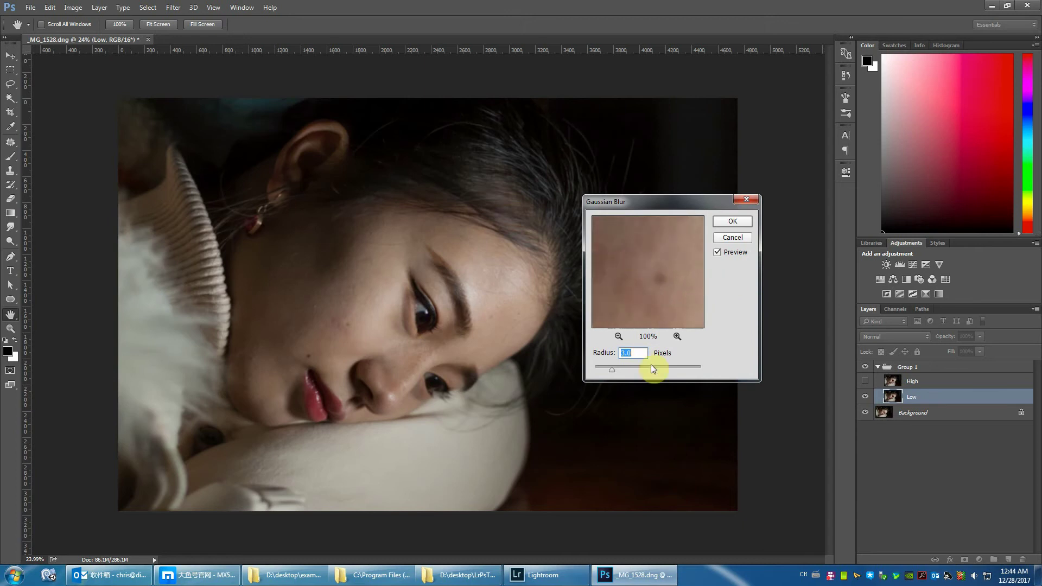
{"action": "left_click_drag", "start_coordinate": [637, 369], "coordinate": [650, 371]}
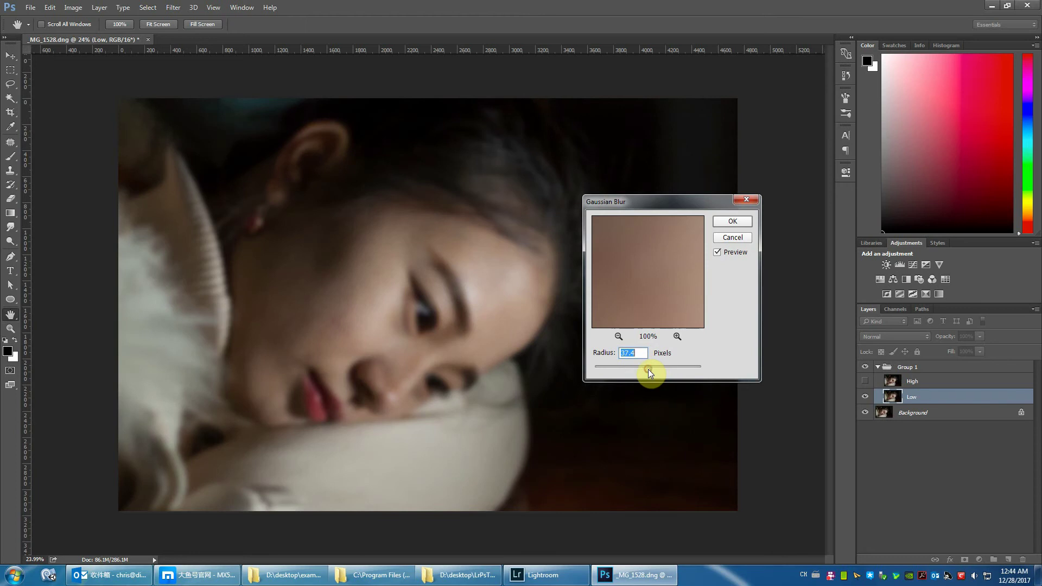
{"action": "left_click_drag", "start_coordinate": [649, 369], "coordinate": [655, 369]}
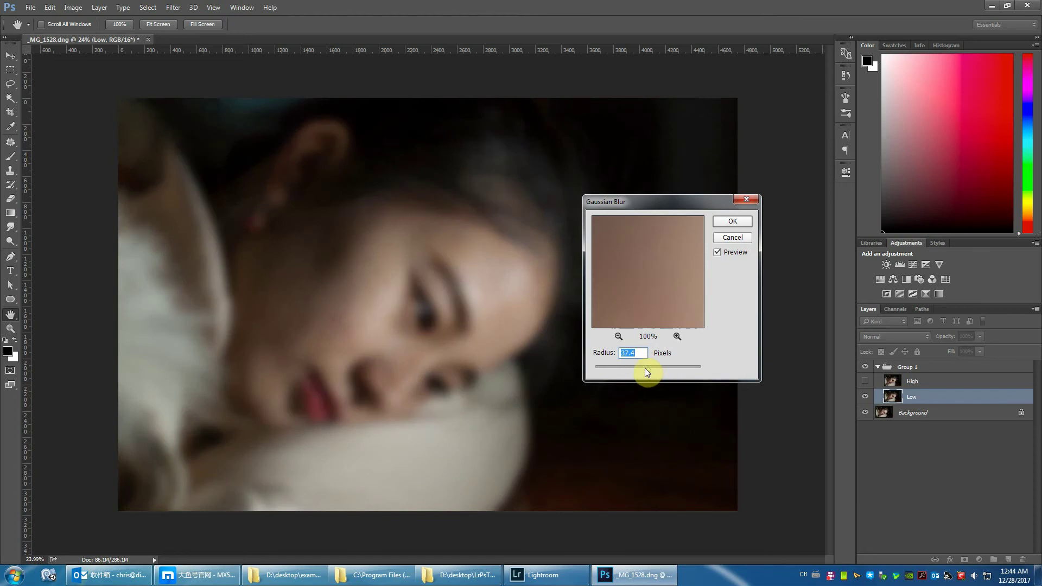
{"action": "left_click", "coordinate": [678, 272]}
{"action": "mouse_move", "coordinate": [651, 282]}
{"action": "left_mouse_down"}
{"action": "mouse_move", "coordinate": [590, 301]}
{"action": "mouse_move", "coordinate": [563, 344]}
{"action": "left_mouse_up"}
{"action": "mouse_move", "coordinate": [623, 304]}
{"action": "left_mouse_down"}
{"action": "mouse_move", "coordinate": [659, 302]}
{"action": "mouse_move", "coordinate": [654, 315]}
{"action": "left_mouse_up"}
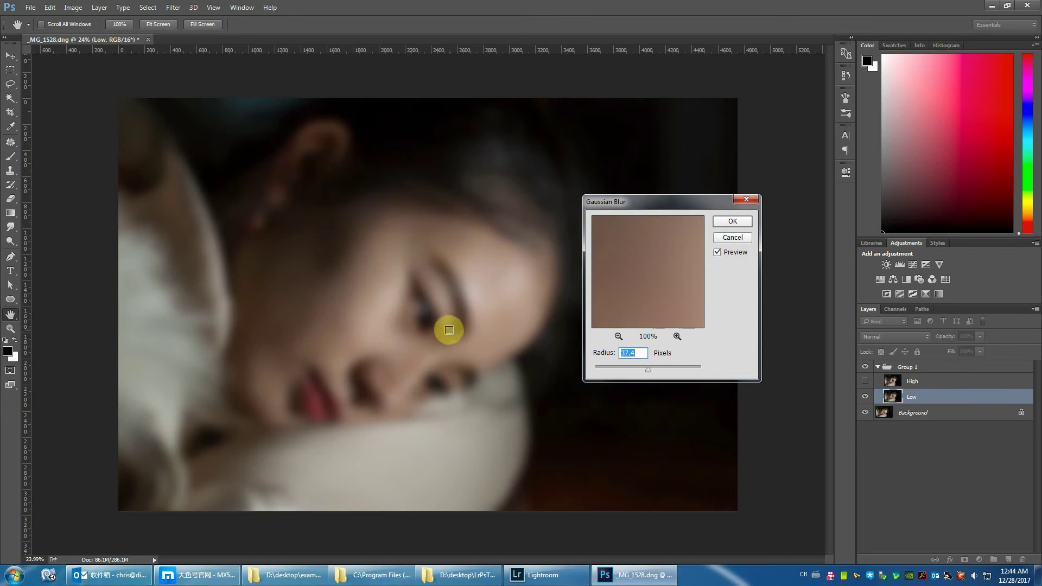
{"action": "left_click", "coordinate": [741, 222]}
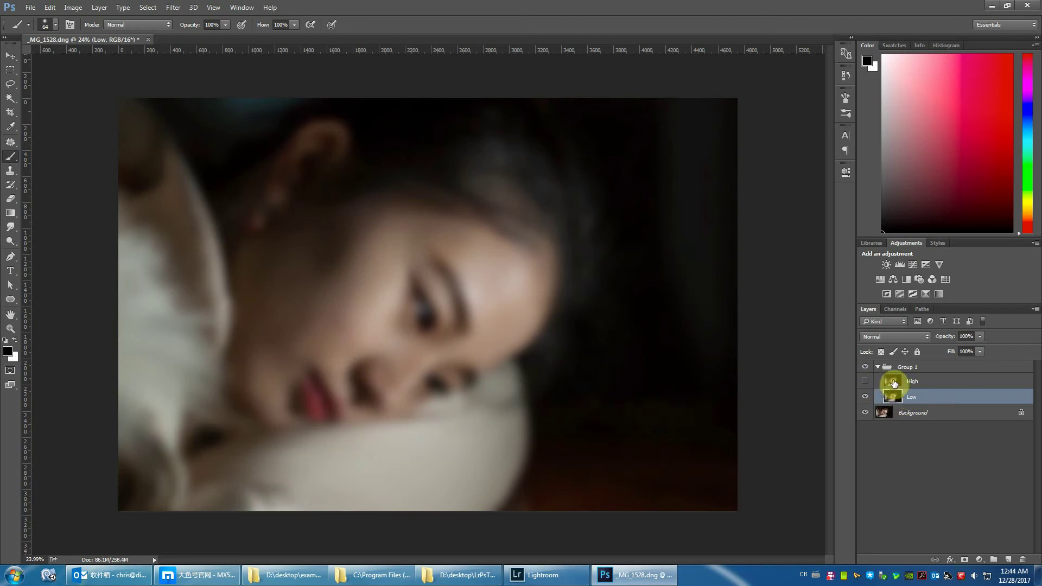
- Select the High layer and make it visible again
{"action": "left_click", "coordinate": [917, 382]}
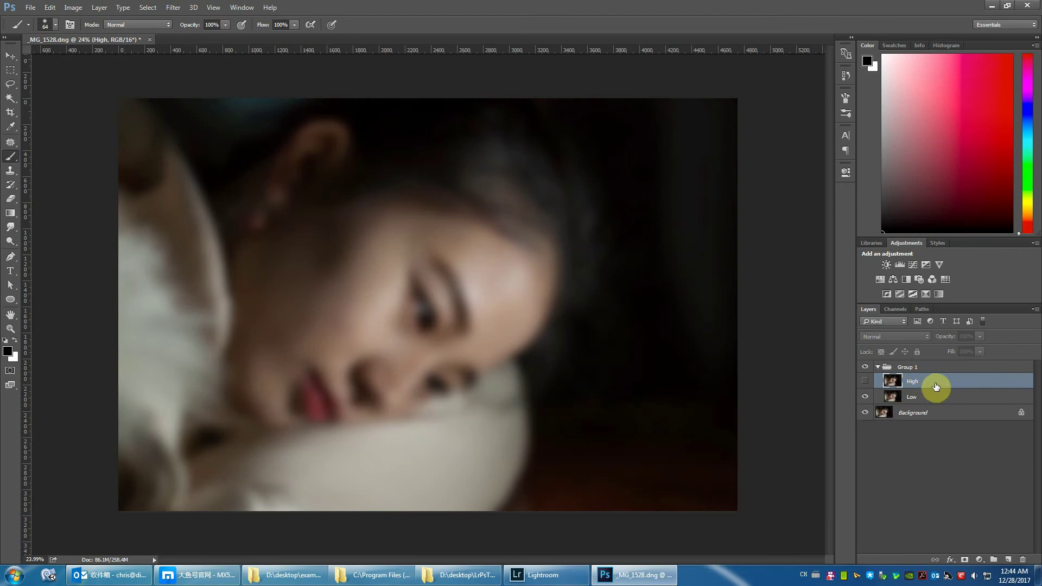
{"action": "left_click", "coordinate": [865, 381]}
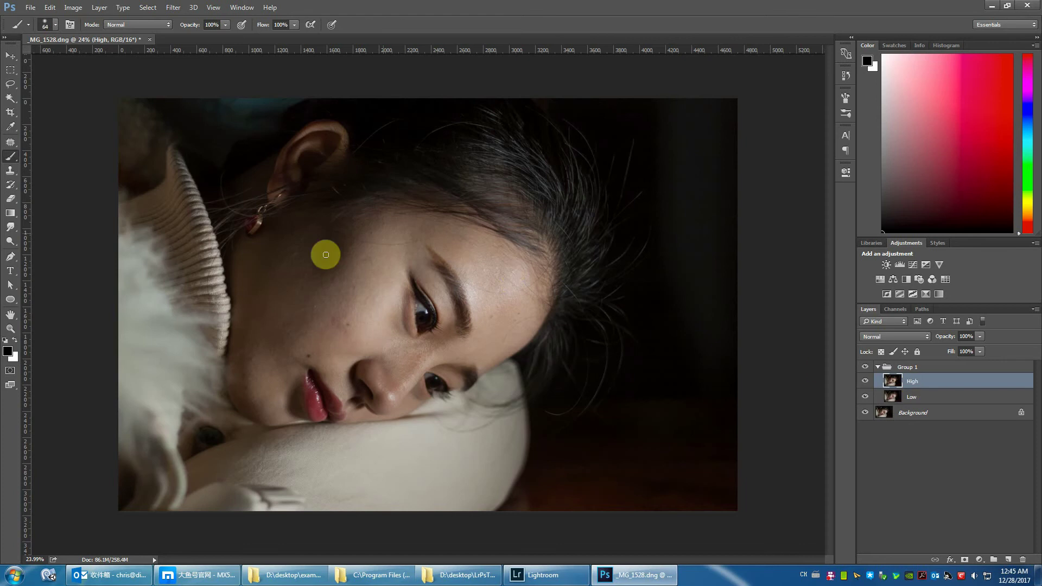
- Apply Image onto High from Low using Subtract, Scale 2 and Offset 128
{"action": "left_click", "coordinate": [73, 7]}
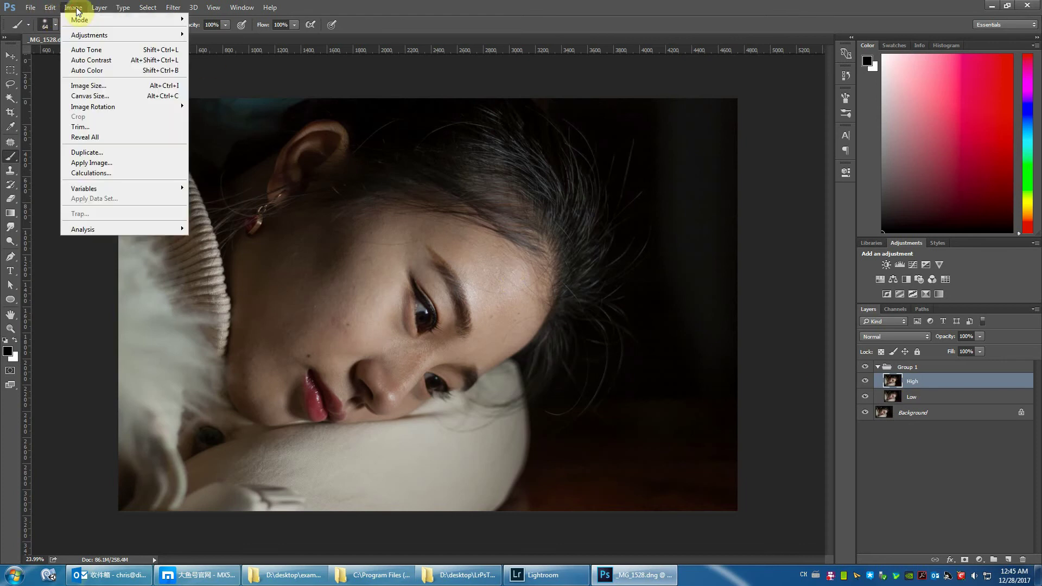
{"action": "left_click", "coordinate": [87, 163]}
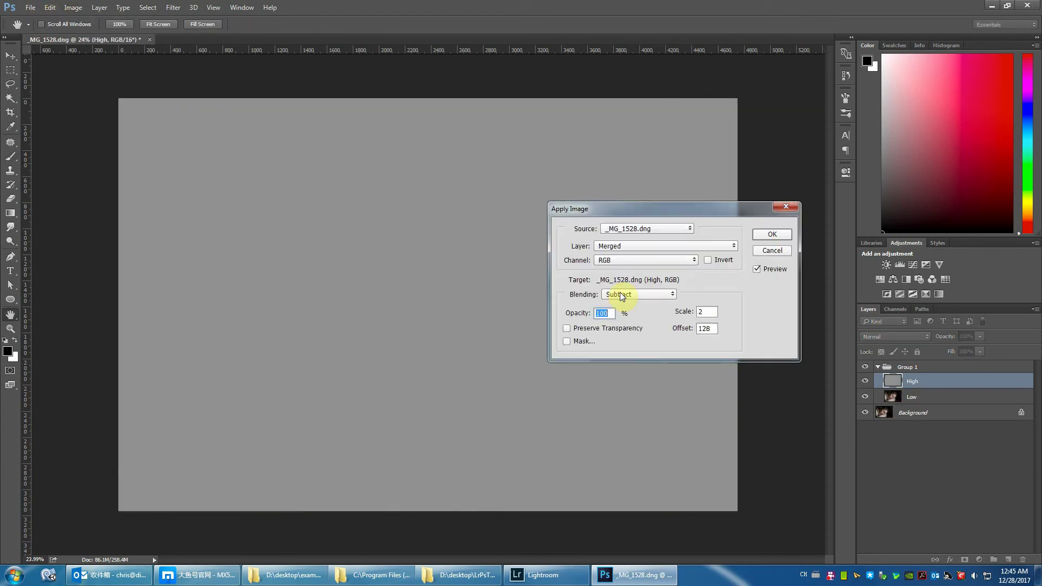
{"action": "left_click", "coordinate": [633, 247]}
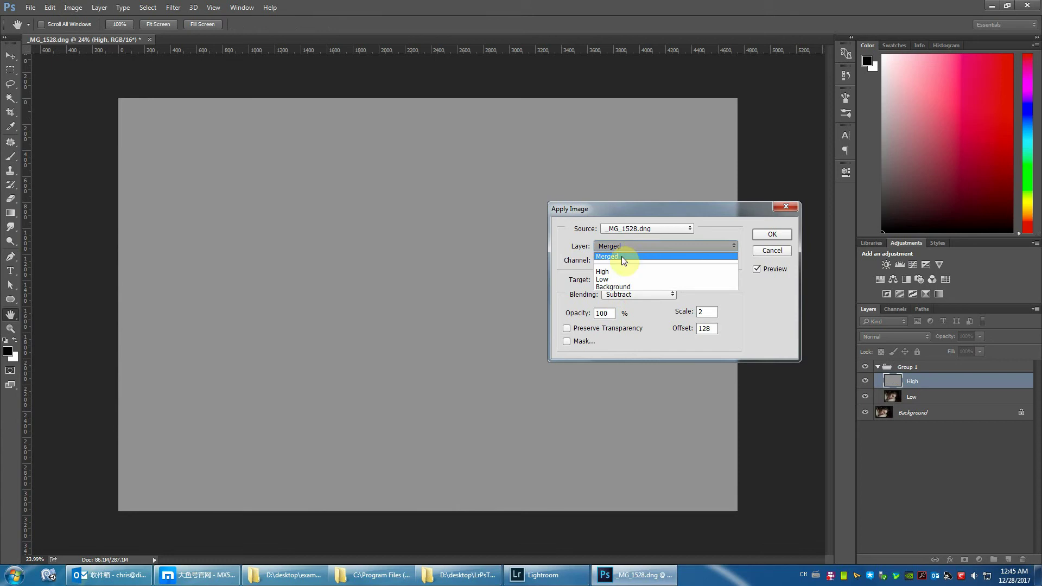
{"action": "left_click", "coordinate": [611, 280]}
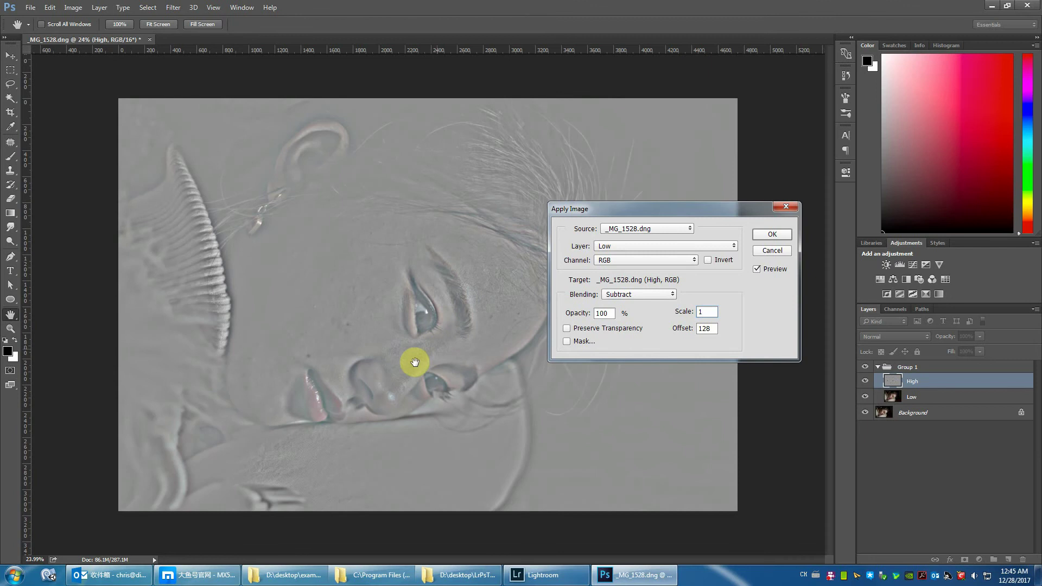
{"action": "type", "text": "2"}
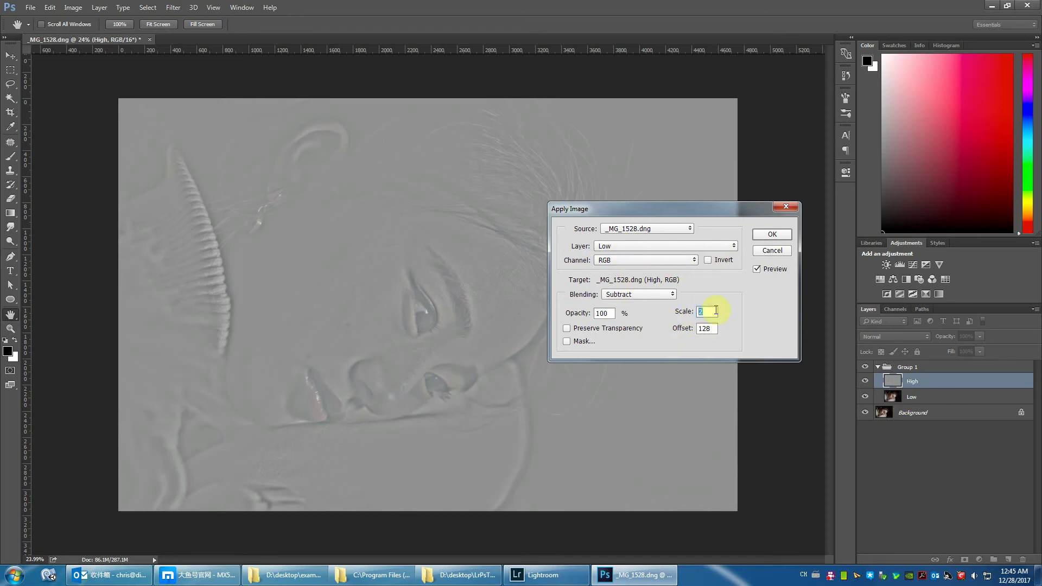
{"action": "left_click", "coordinate": [773, 234]}
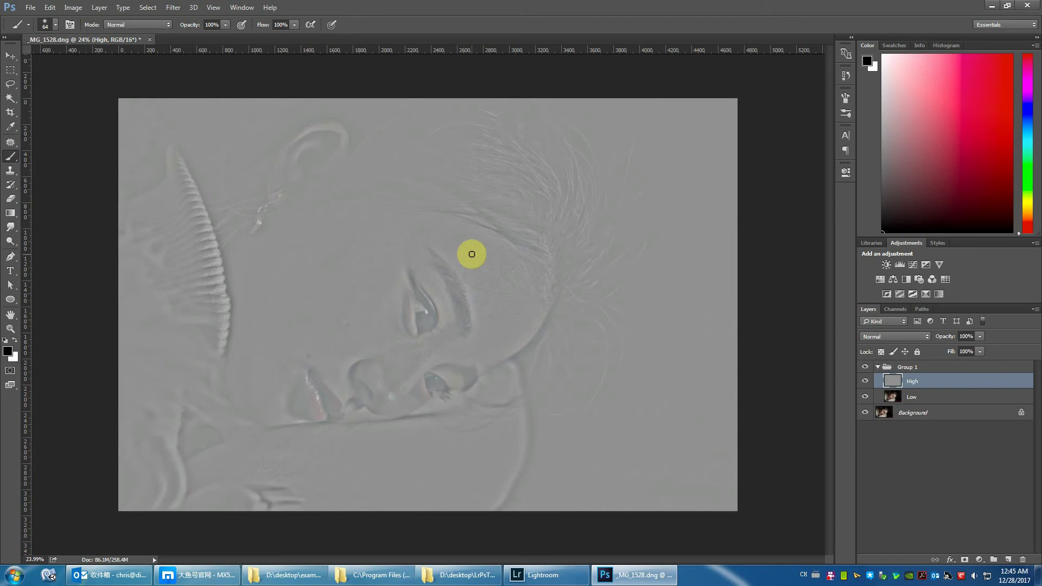
- Set High's blend mode to Linear Light and collapse Group 1
{"action": "left_click", "coordinate": [916, 335]}
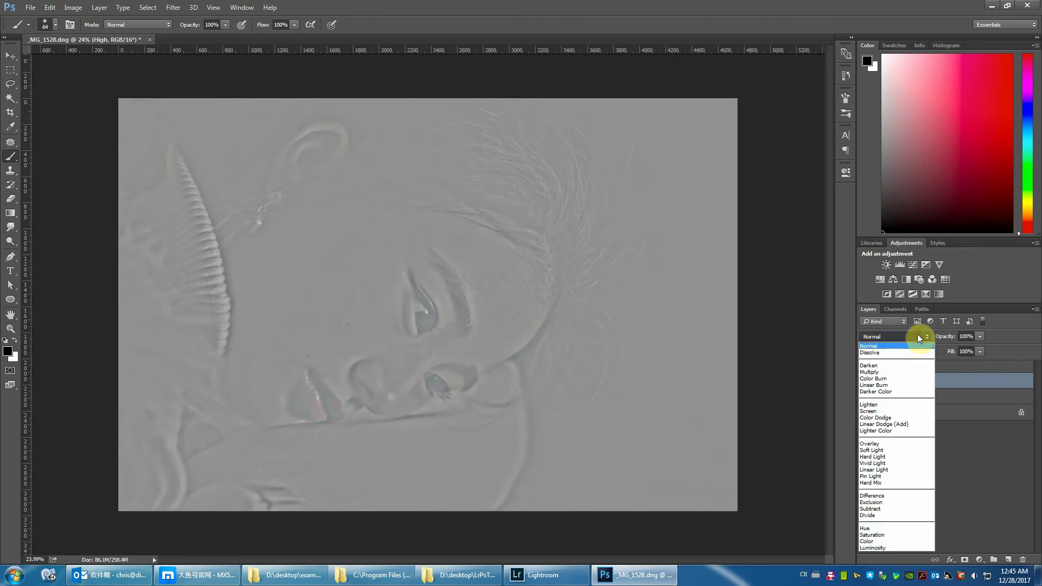
{"action": "left_click", "coordinate": [885, 464]}
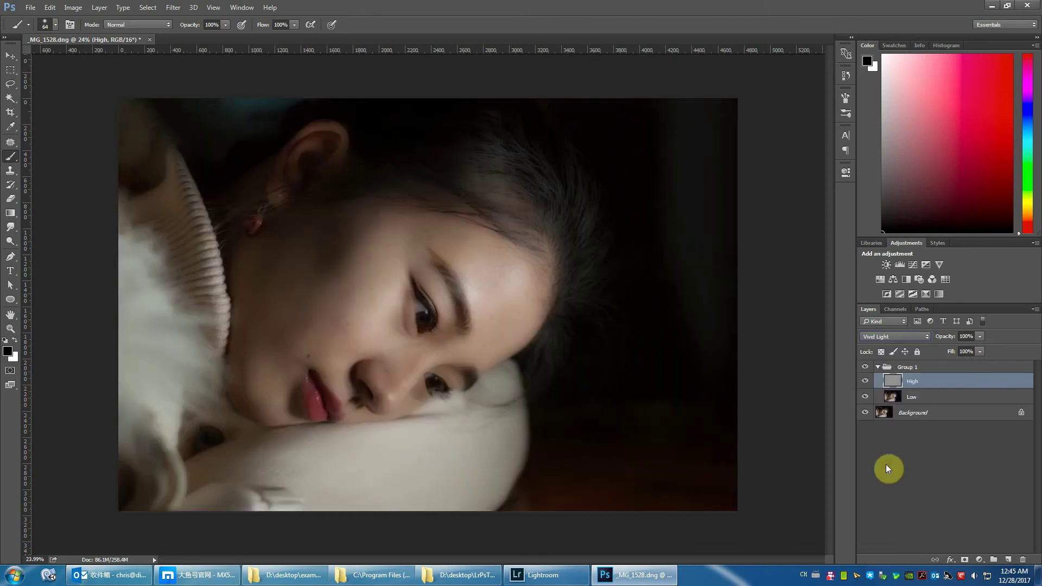
{"action": "left_click", "coordinate": [906, 335]}
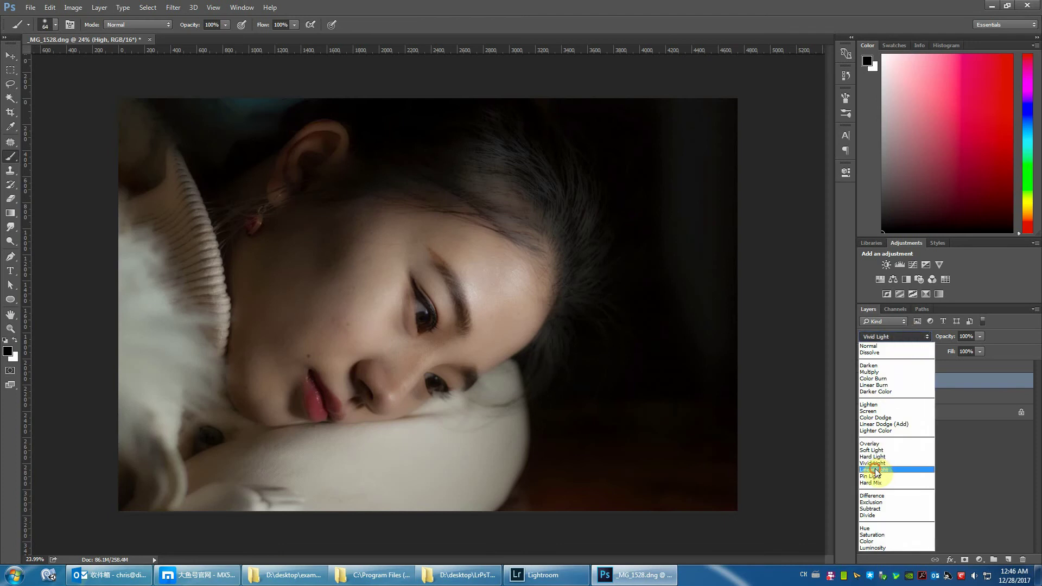
{"action": "left_click", "coordinate": [905, 452]}
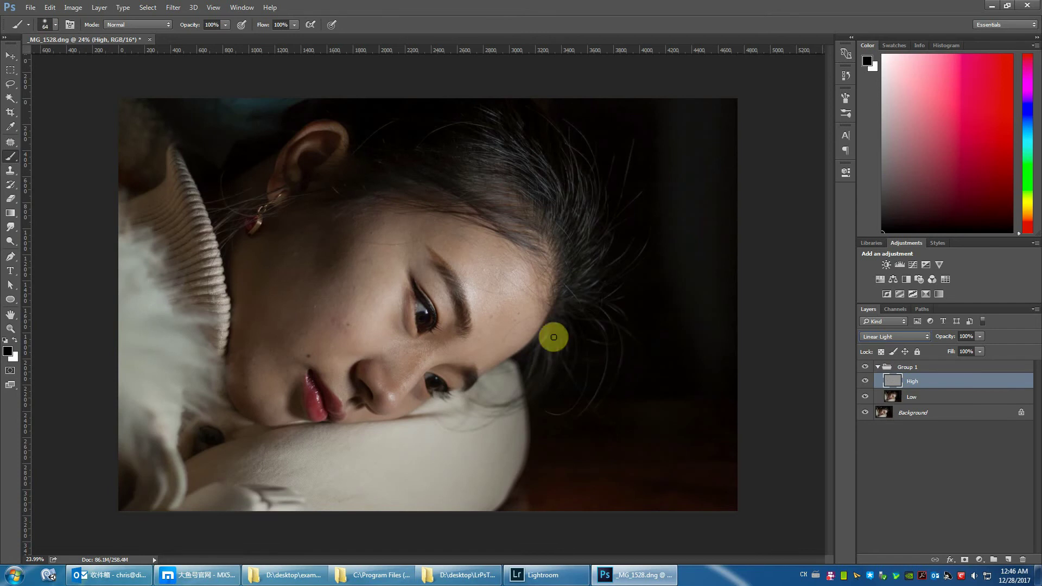
{"action": "left_click", "coordinate": [878, 368]}
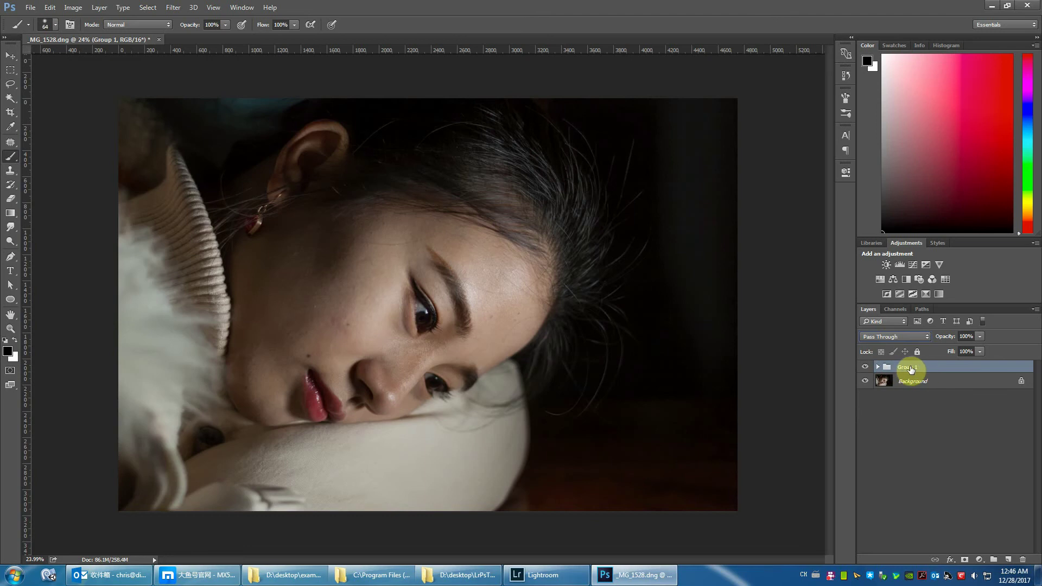
- Toggle Group 1 off and on for a before/after check, then expand it and select Low
{"action": "left_click", "coordinate": [878, 368]}
{"action": "left_click", "coordinate": [864, 369]}
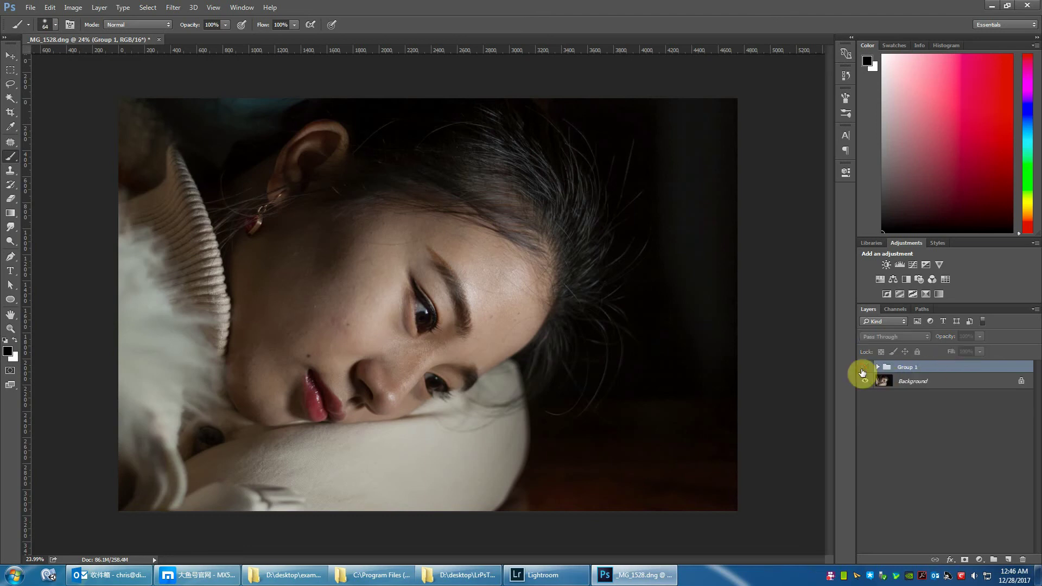
{"action": "left_click", "coordinate": [863, 369]}
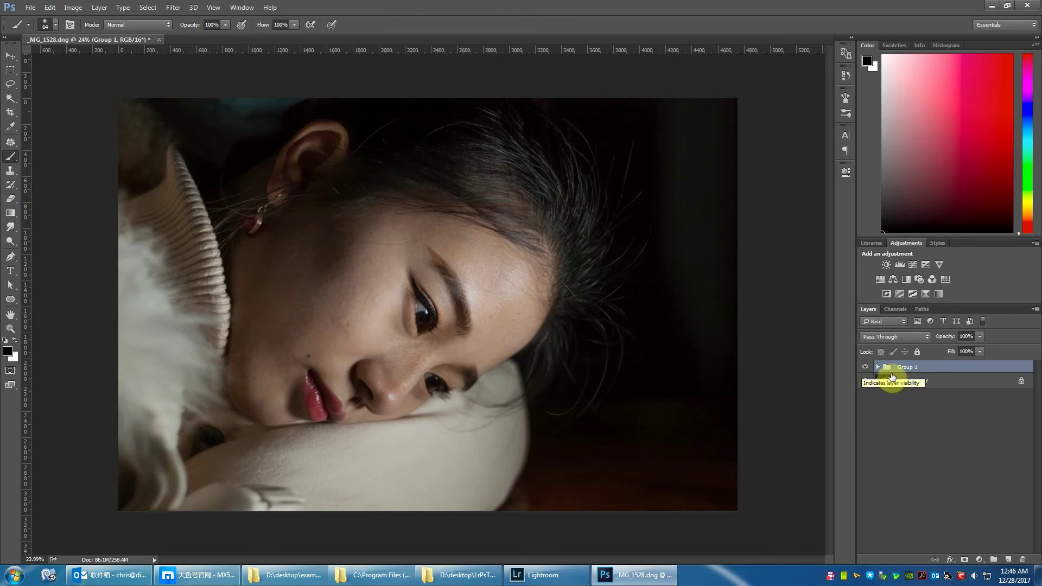
{"action": "left_click", "coordinate": [878, 367]}
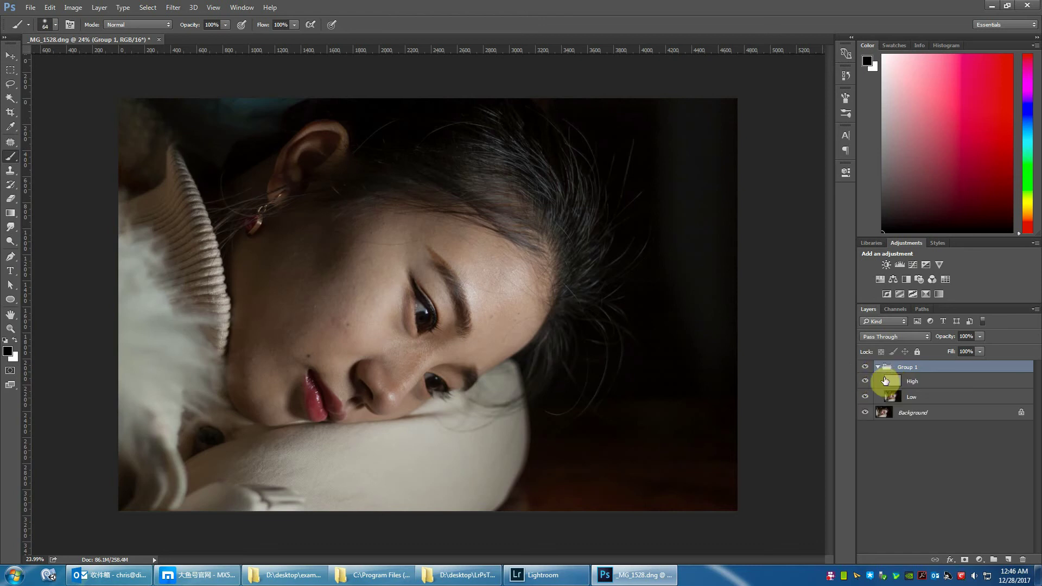
{"action": "left_click", "coordinate": [929, 383]}
{"action": "left_click", "coordinate": [937, 396]}
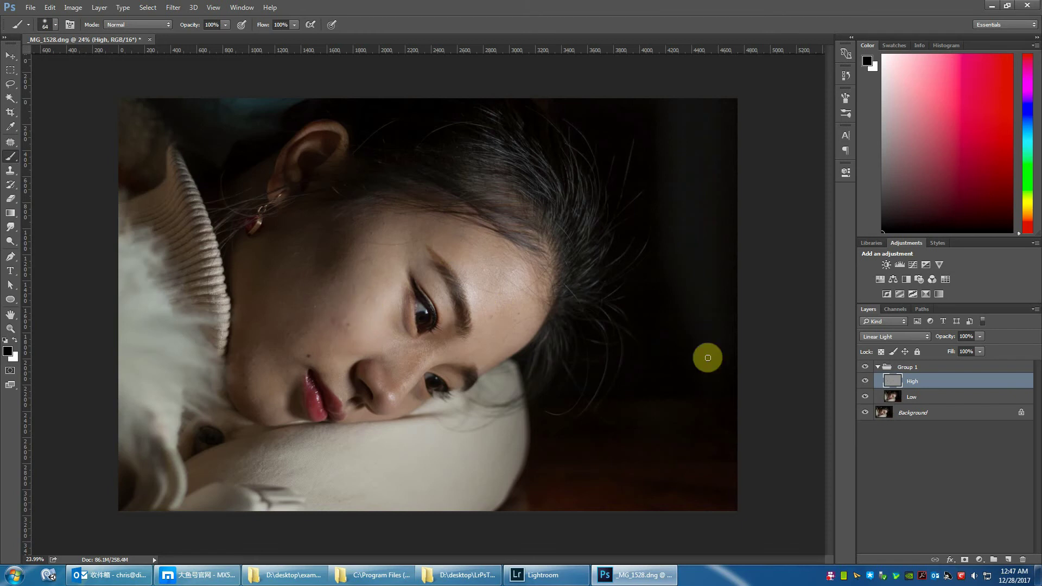
{"action": "left_click", "coordinate": [936, 398]}
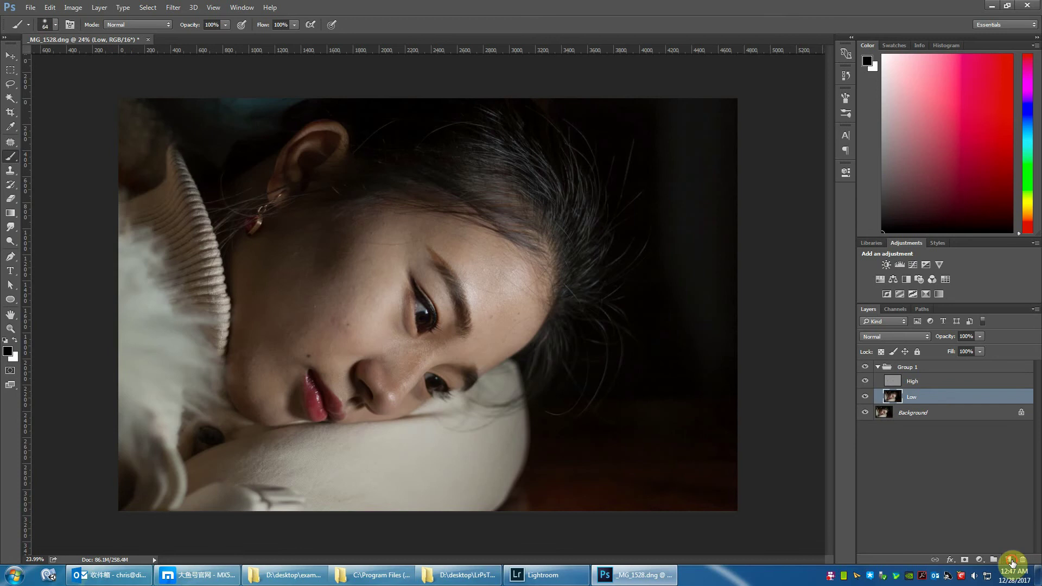
- Add an empty layer above Low and zoom to 100% to inspect the skin
{"action": "left_click", "coordinate": [1010, 560]}
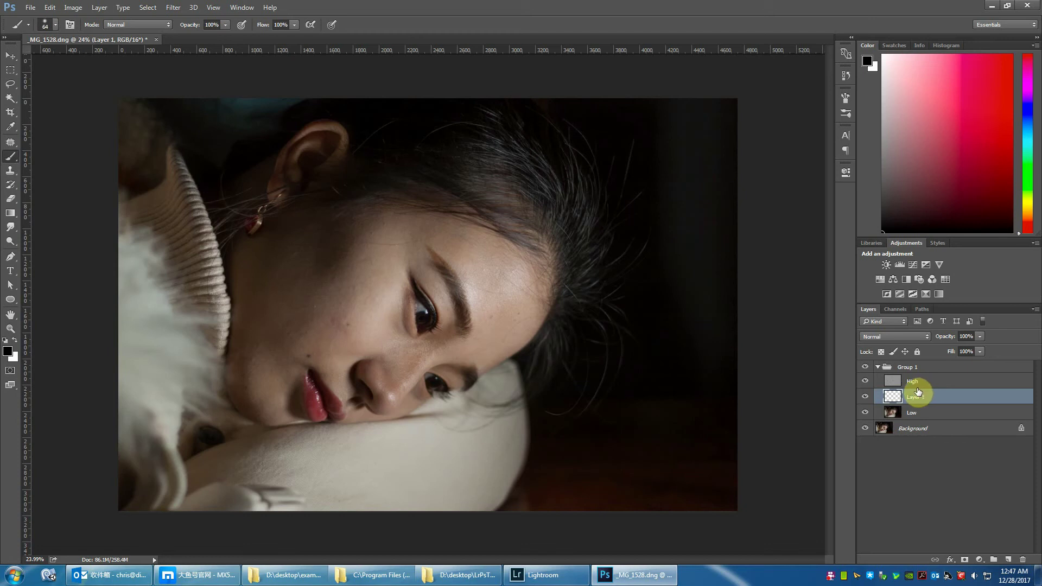
{"action": "left_click", "coordinate": [864, 382]}
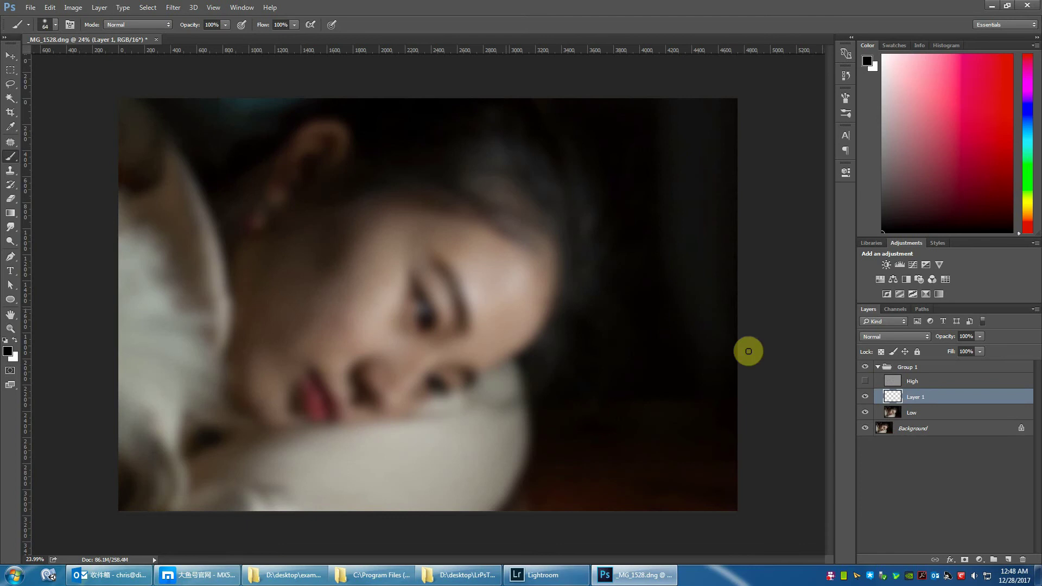
{"action": "left_click", "coordinate": [865, 382]}
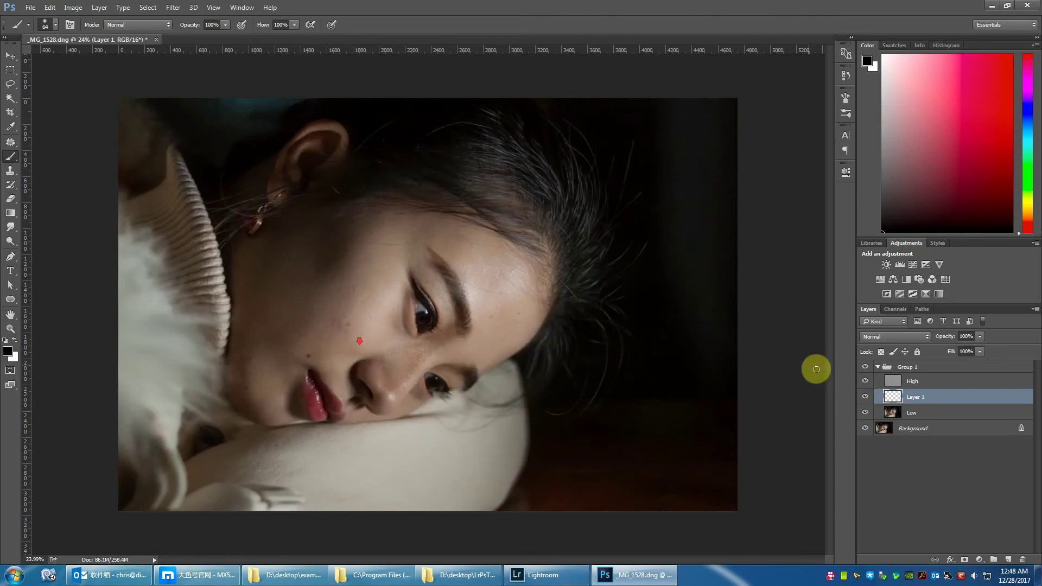
{"action": "key", "text": "ctrl+1"}
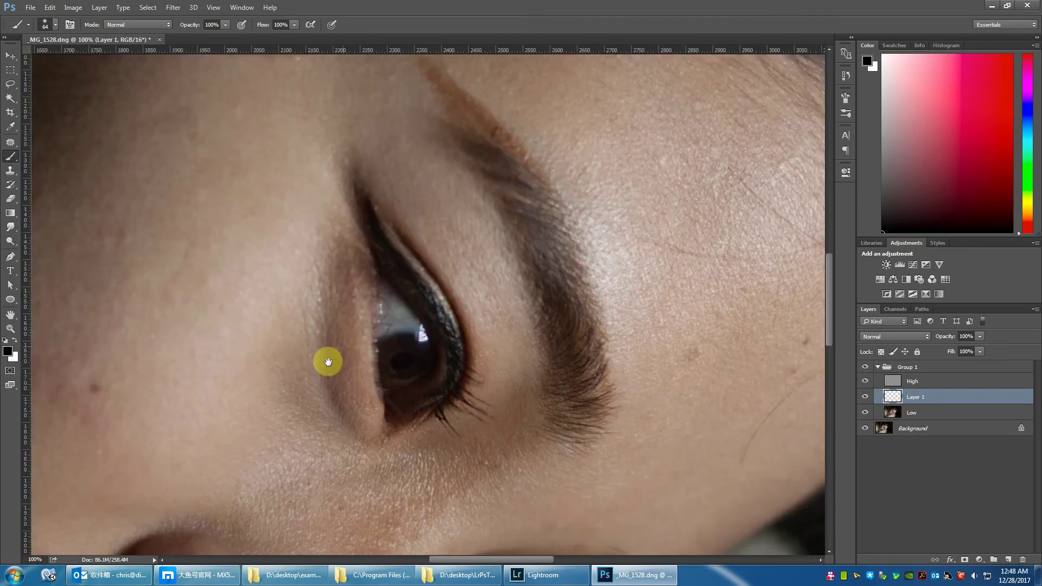
{"action": "left_click_drag", "start_coordinate": [326, 361], "coordinate": [647, 240]}
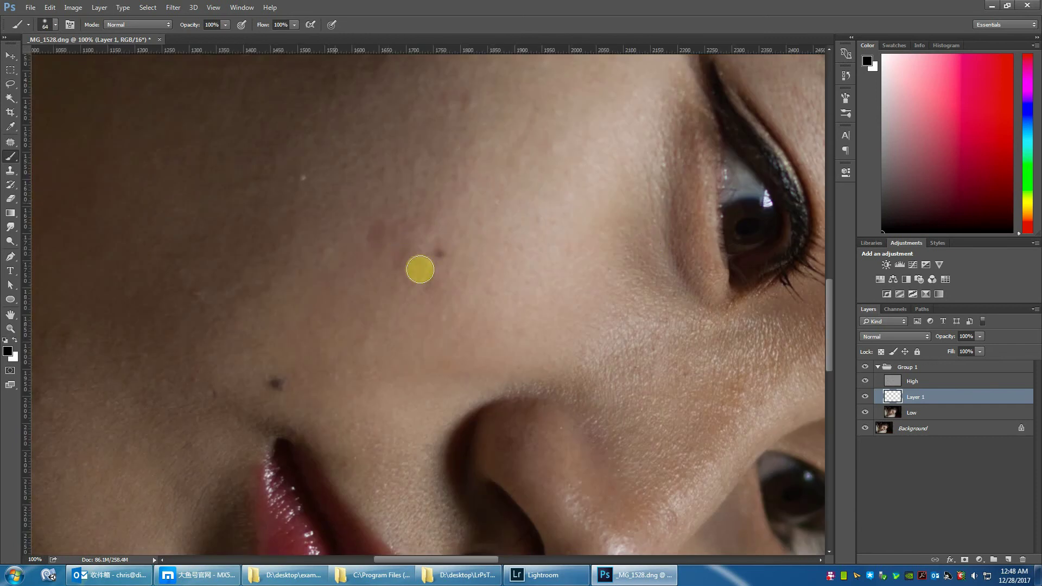
- Hide High, fit the image on screen, select Layer 1 and shrink the brush
{"action": "left_click", "coordinate": [892, 382]}
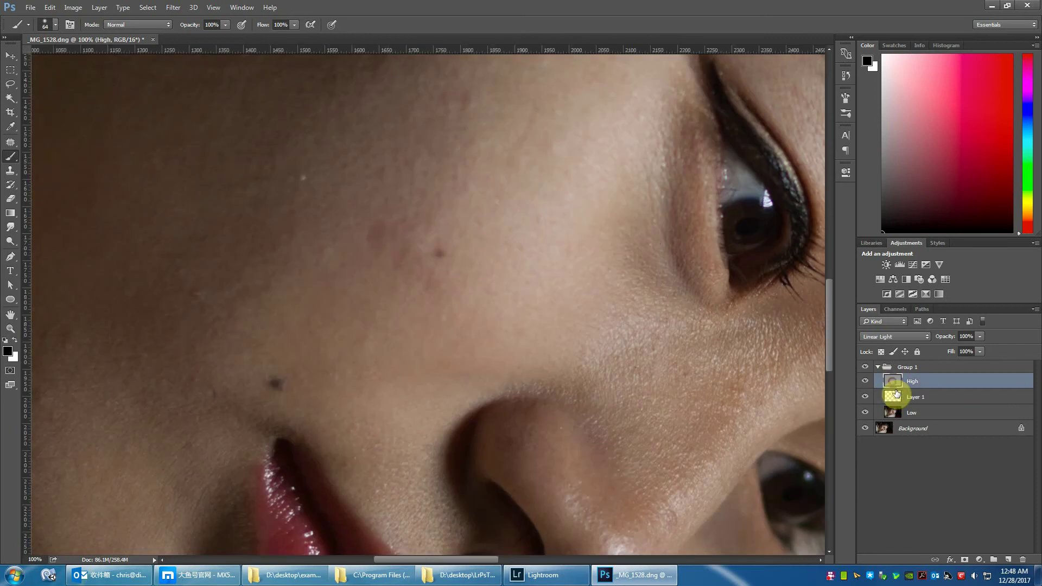
{"action": "left_click", "coordinate": [865, 381]}
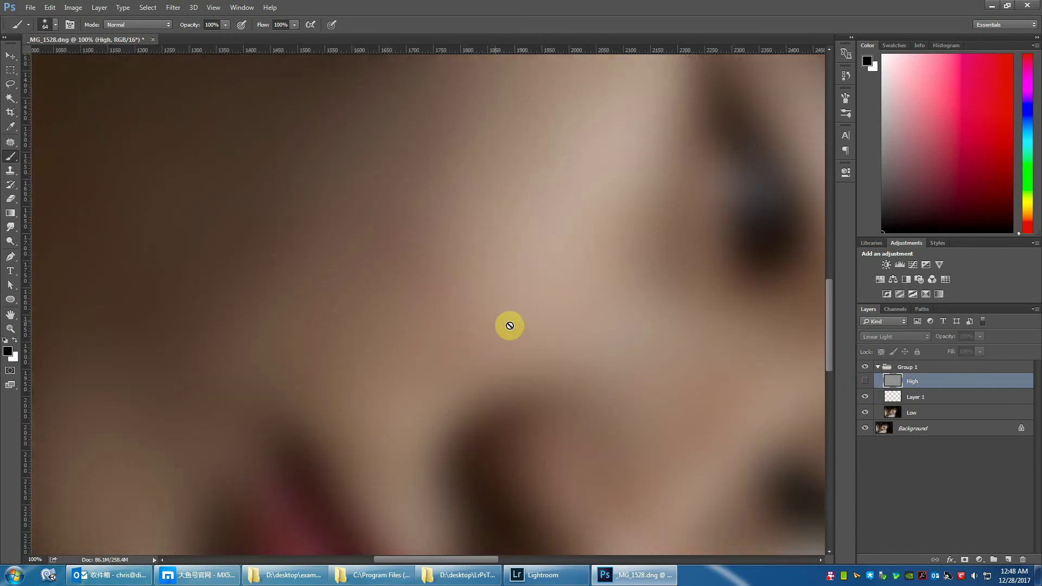
{"action": "key", "text": "ctrl+0"}
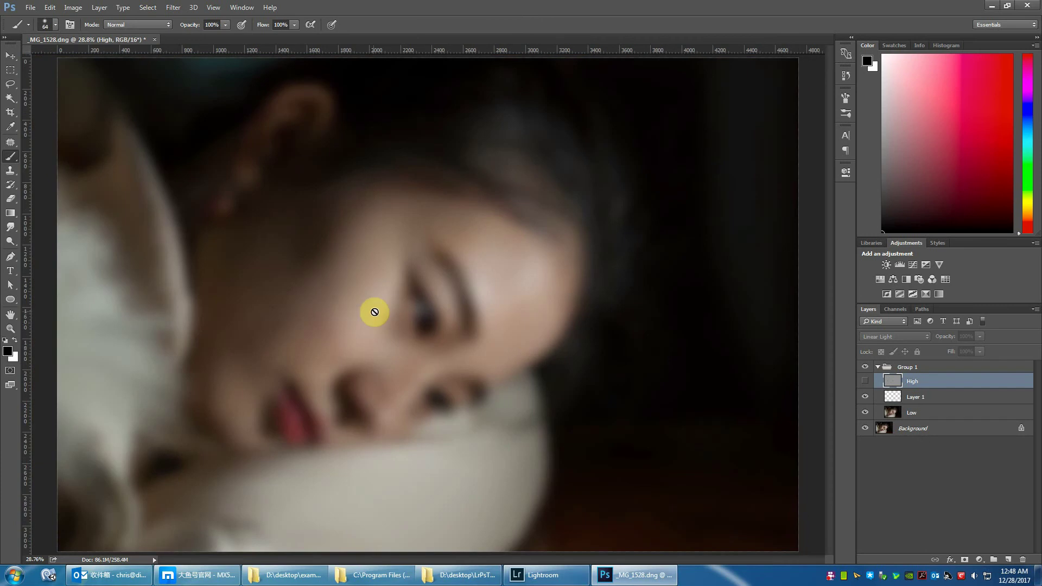
{"action": "left_click", "coordinate": [903, 402]}
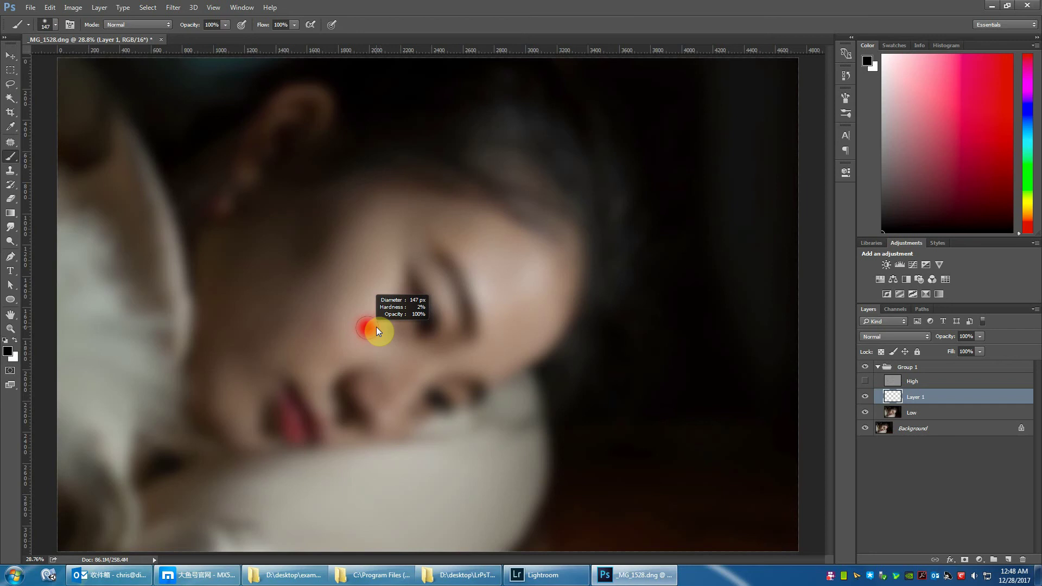
{"action": "left_click_drag", "start_coordinate": [376, 327], "coordinate": [369, 324]}
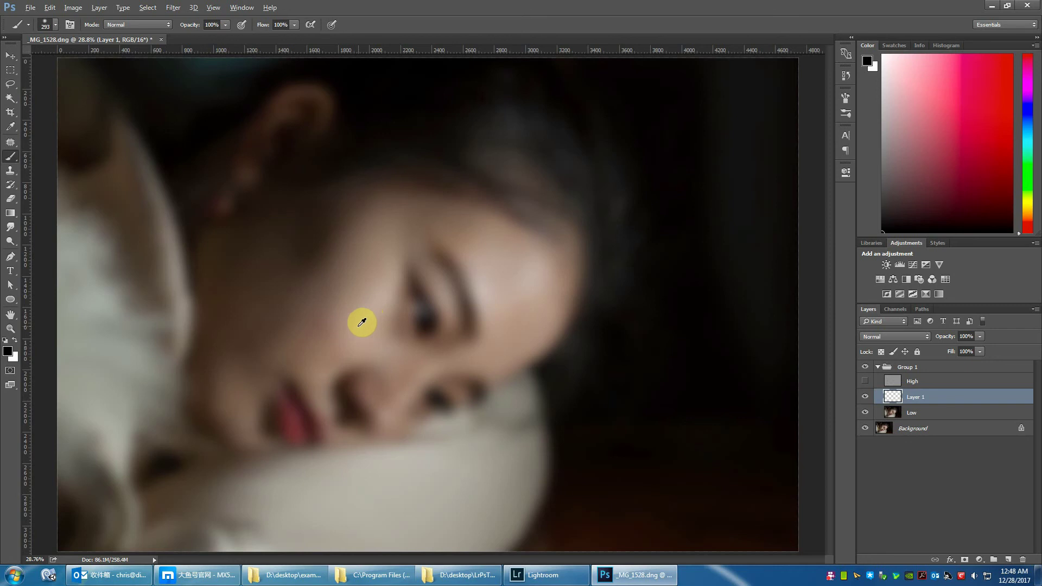
- Sample the cheek skin tone as the paint colour using a 5 by 5 average sample
{"action": "left_click", "coordinate": [369, 314], "text": "alt"}
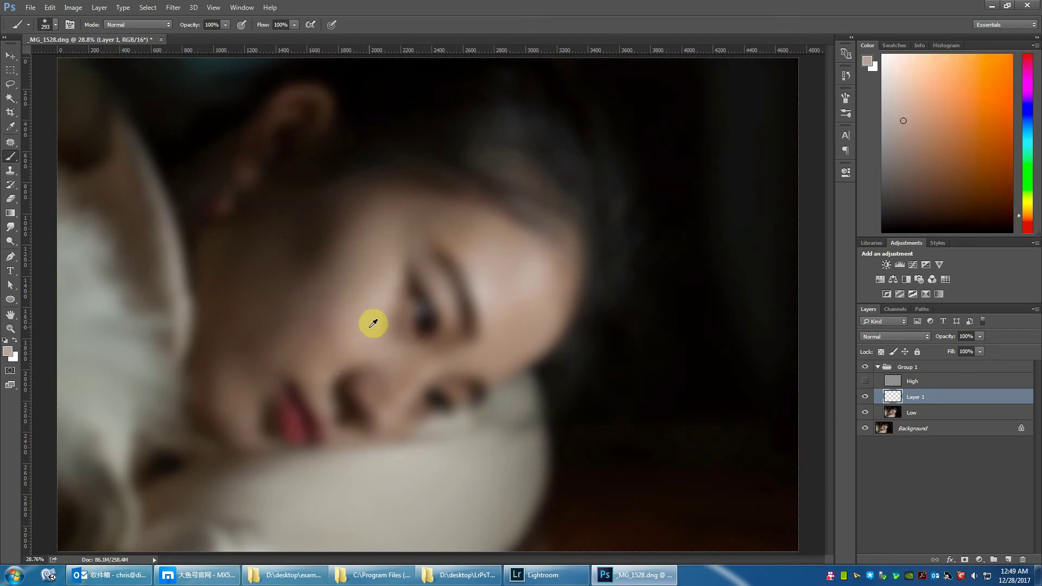
{"action": "left_click", "coordinate": [9, 130]}
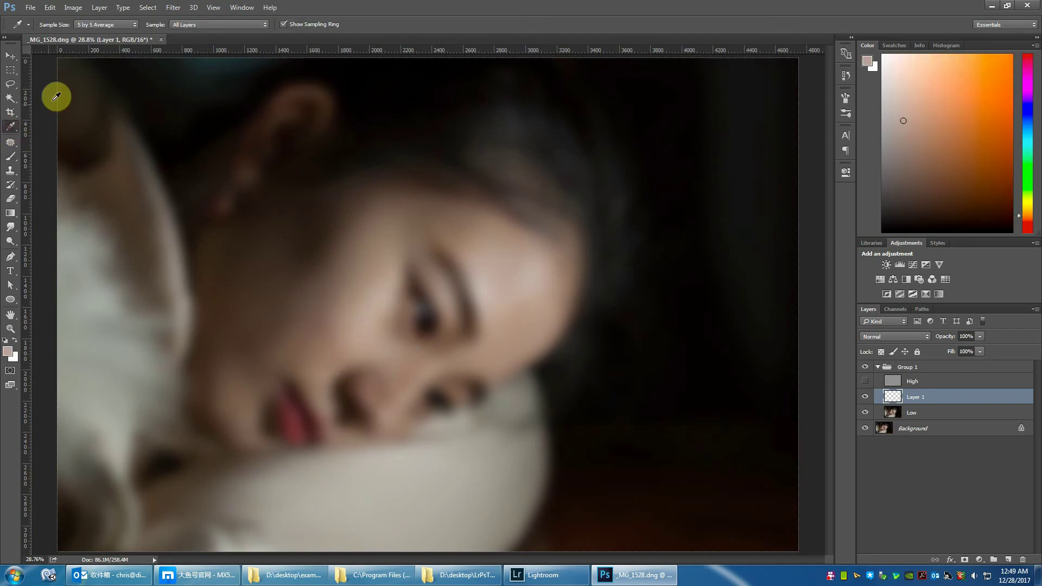
{"action": "left_click", "coordinate": [106, 25]}
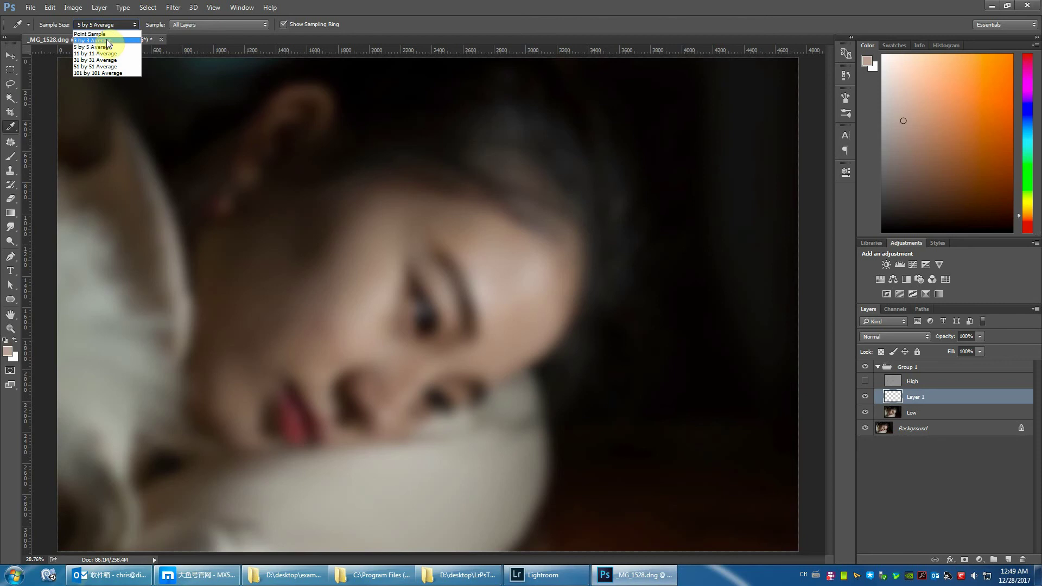
{"action": "left_click", "coordinate": [108, 48]}
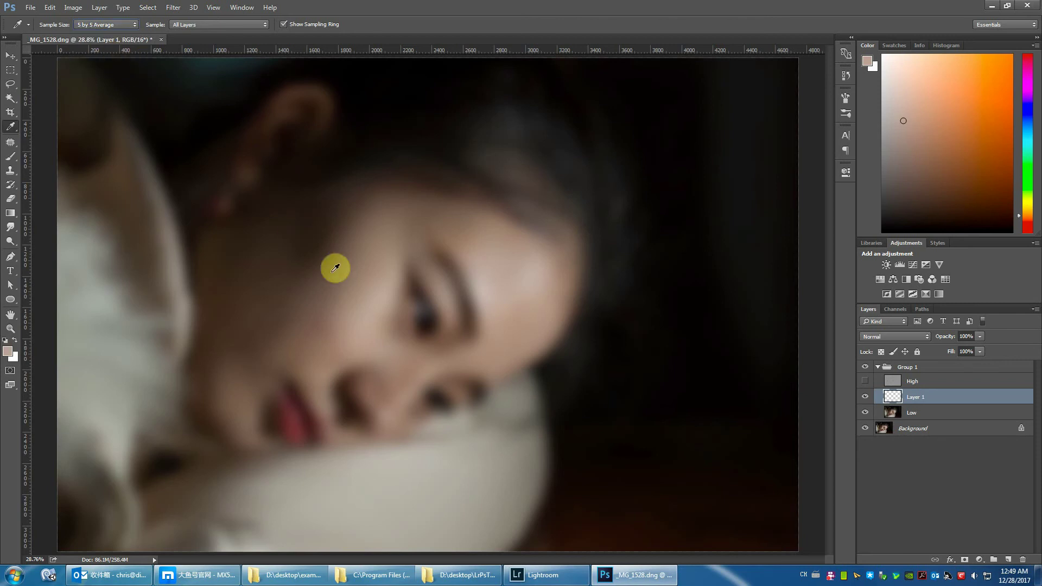
{"action": "left_click", "coordinate": [364, 307]}
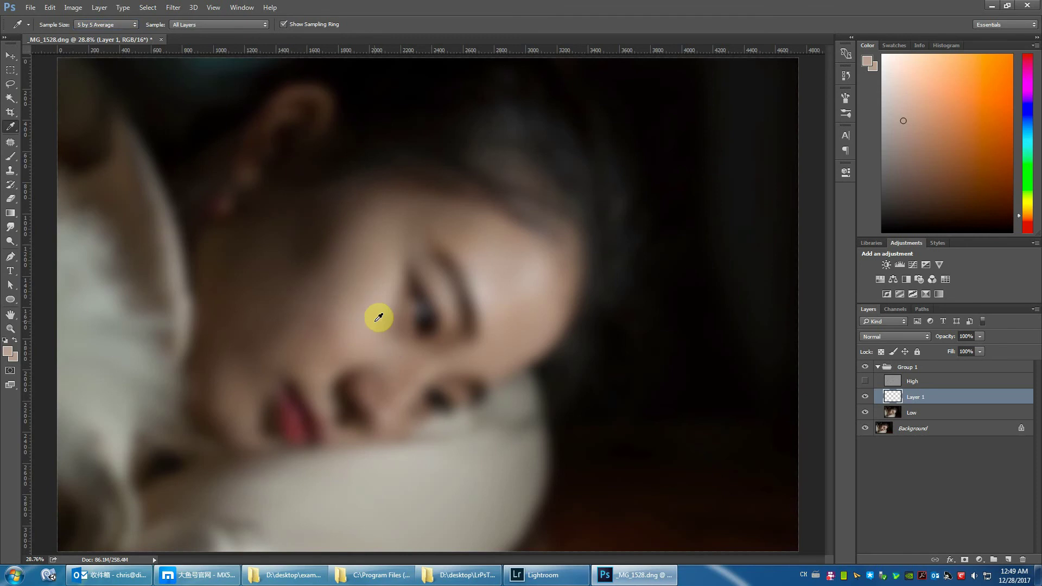
- Switch to the soft Brush with flow set to 3%
{"action": "left_click", "coordinate": [11, 157]}
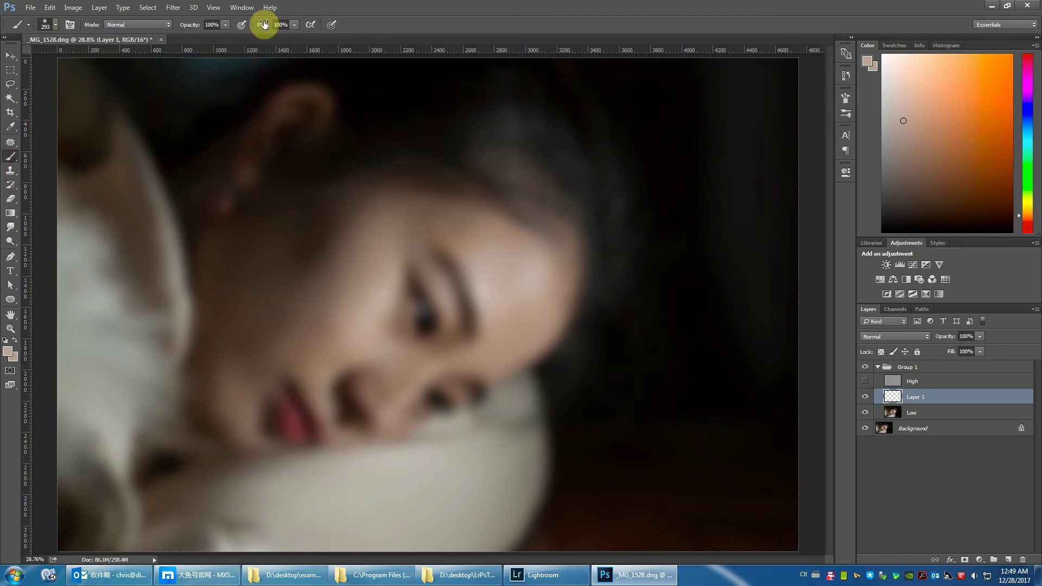
{"action": "left_click_drag", "start_coordinate": [263, 27], "coordinate": [287, 25]}
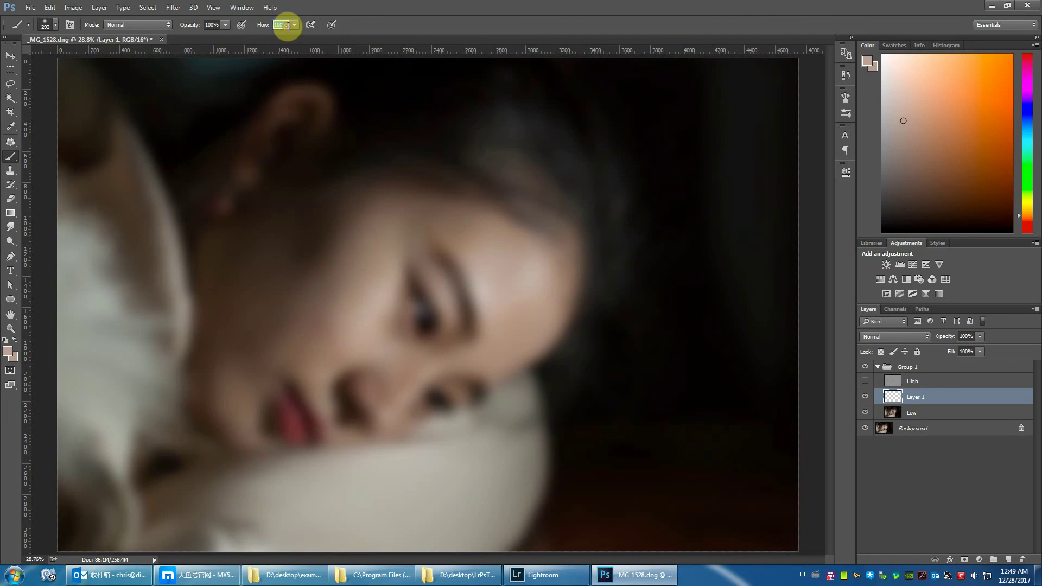
{"action": "type", "text": "3"}
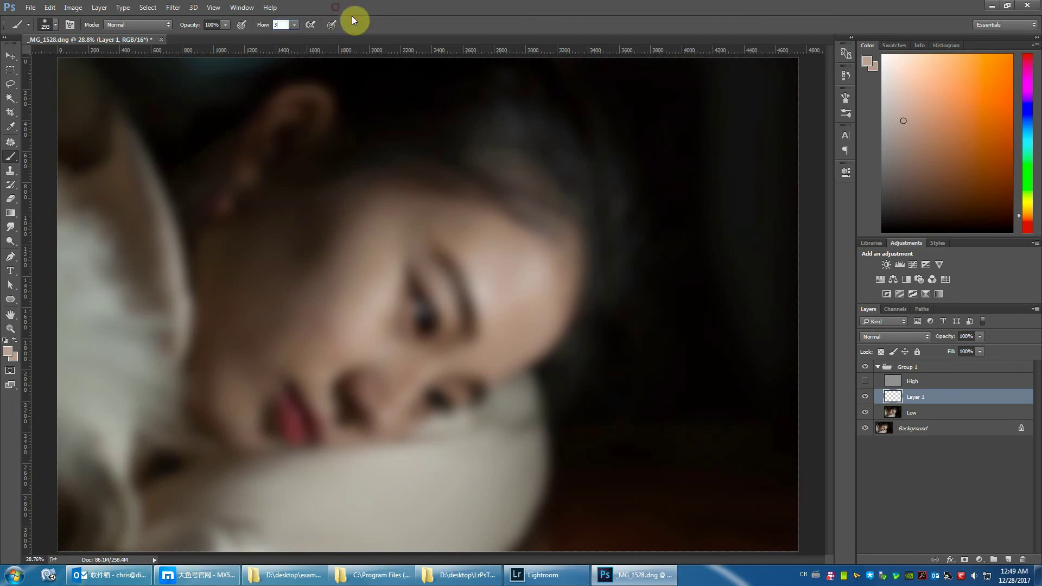
{"action": "key", "text": "Return"}
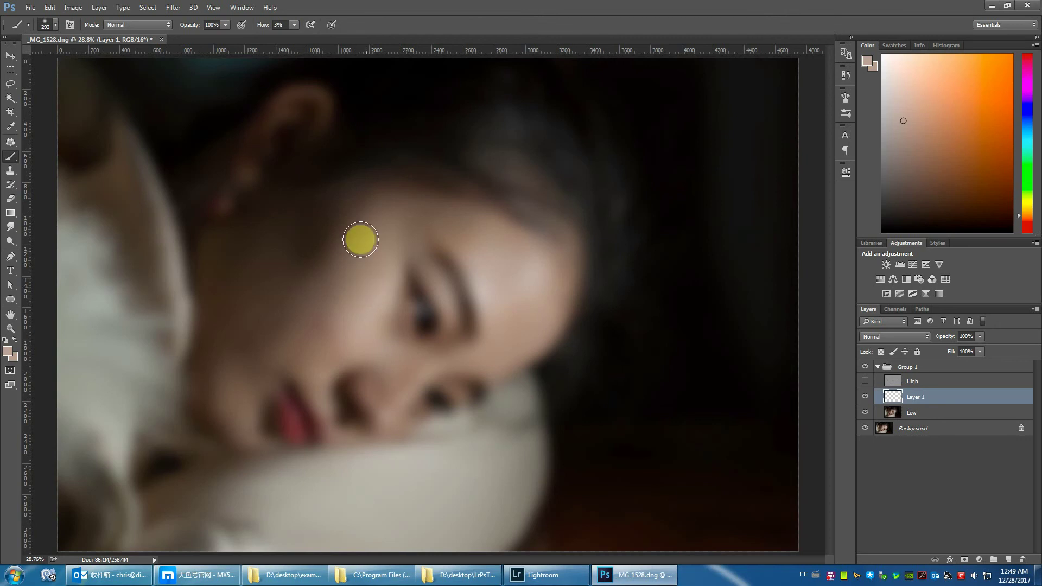
- Paint a faint skin-tone stroke over the cheek, then resample the cheek colour
{"action": "mouse_move", "coordinate": [386, 323]}
{"action": "left_mouse_down"}
{"action": "mouse_move", "coordinate": [340, 313]}
{"action": "mouse_move", "coordinate": [334, 340]}
{"action": "mouse_move", "coordinate": [383, 310]}
{"action": "mouse_move", "coordinate": [315, 326]}
{"action": "mouse_move", "coordinate": [345, 339]}
{"action": "mouse_move", "coordinate": [317, 328]}
{"action": "mouse_move", "coordinate": [335, 312]}
{"action": "mouse_move", "coordinate": [340, 336]}
{"action": "mouse_move", "coordinate": [319, 339]}
{"action": "mouse_move", "coordinate": [281, 310]}
{"action": "mouse_move", "coordinate": [295, 318]}
{"action": "mouse_move", "coordinate": [249, 354]}
{"action": "mouse_move", "coordinate": [212, 412]}
{"action": "mouse_move", "coordinate": [200, 386]}
{"action": "mouse_move", "coordinate": [227, 339]}
{"action": "mouse_move", "coordinate": [166, 424]}
{"action": "mouse_move", "coordinate": [270, 354]}
{"action": "mouse_move", "coordinate": [316, 360]}
{"action": "mouse_move", "coordinate": [342, 402]}
{"action": "mouse_move", "coordinate": [324, 422]}
{"action": "mouse_move", "coordinate": [312, 365]}
{"action": "mouse_move", "coordinate": [311, 383]}
{"action": "mouse_move", "coordinate": [218, 421]}
{"action": "left_mouse_up"}
{"action": "scroll", "coordinate": [341, 335], "scroll_direction": "up", "scroll_amount": 3}
{"action": "scroll", "coordinate": [341, 336], "scroll_direction": "up", "scroll_amount": 2}
{"action": "scroll", "coordinate": [311, 384], "scroll_direction": "down", "scroll_amount": 3}
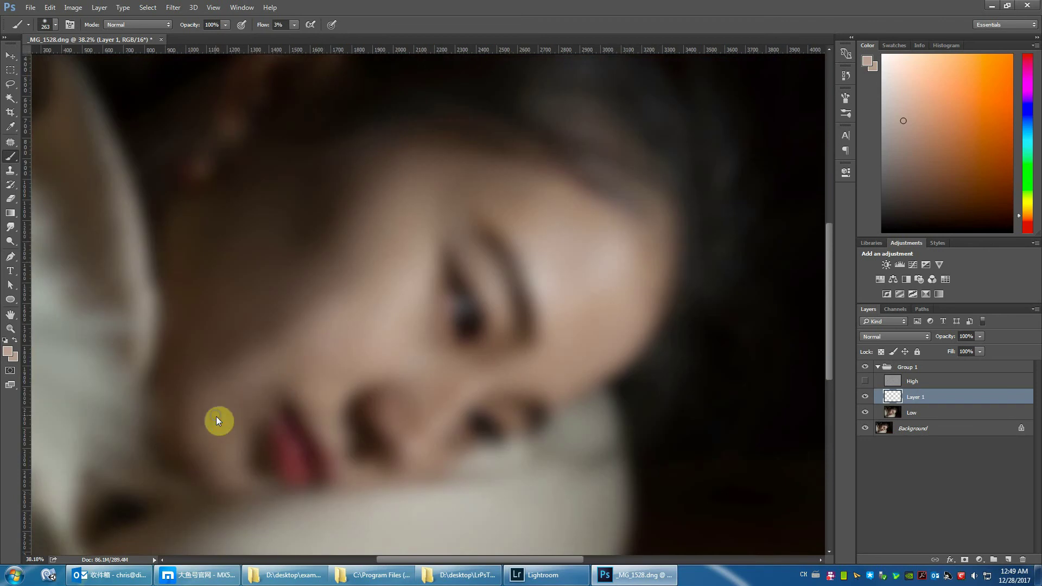
{"action": "left_click", "coordinate": [237, 455], "text": "alt"}
{"action": "mouse_move", "coordinate": [237, 455]}
{"action": "left_mouse_down"}
{"action": "mouse_move", "coordinate": [236, 474]}
{"action": "mouse_move", "coordinate": [223, 477]}
{"action": "mouse_move", "coordinate": [249, 474]}
{"action": "mouse_move", "coordinate": [223, 472]}
{"action": "mouse_move", "coordinate": [239, 379]}
{"action": "mouse_move", "coordinate": [212, 397]}
{"action": "mouse_move", "coordinate": [239, 372]}
{"action": "mouse_move", "coordinate": [222, 428]}
{"action": "mouse_move", "coordinate": [276, 369]}
{"action": "mouse_move", "coordinate": [349, 356]}
{"action": "left_mouse_up"}
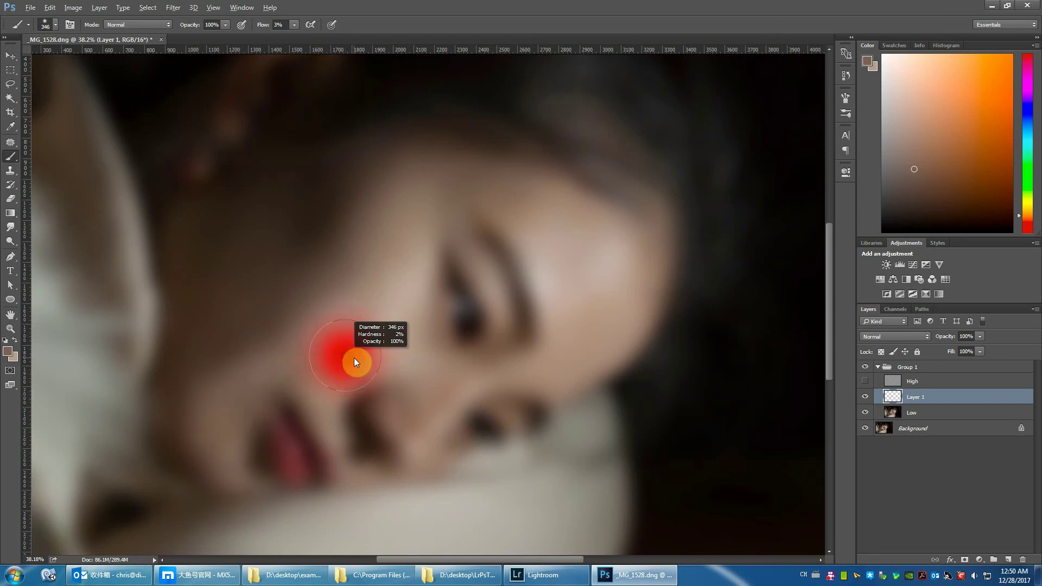
- Paint soft strokes across the upper cheek and from nose to cheek, resampling skin for the forehead
{"action": "left_click", "coordinate": [364, 204]}
{"action": "mouse_move", "coordinate": [364, 204]}
{"action": "left_mouse_down"}
{"action": "mouse_move", "coordinate": [267, 249]}
{"action": "mouse_move", "coordinate": [372, 194]}
{"action": "mouse_move", "coordinate": [142, 244]}
{"action": "mouse_move", "coordinate": [223, 275]}
{"action": "mouse_move", "coordinate": [530, 244]}
{"action": "mouse_move", "coordinate": [460, 268]}
{"action": "mouse_move", "coordinate": [354, 358]}
{"action": "mouse_move", "coordinate": [440, 372]}
{"action": "mouse_move", "coordinate": [426, 356]}
{"action": "mouse_move", "coordinate": [428, 372]}
{"action": "mouse_move", "coordinate": [458, 383]}
{"action": "mouse_move", "coordinate": [425, 406]}
{"action": "mouse_move", "coordinate": [456, 372]}
{"action": "mouse_move", "coordinate": [387, 406]}
{"action": "mouse_move", "coordinate": [407, 423]}
{"action": "mouse_move", "coordinate": [389, 326]}
{"action": "mouse_move", "coordinate": [321, 311]}
{"action": "mouse_move", "coordinate": [415, 379]}
{"action": "mouse_move", "coordinate": [409, 421]}
{"action": "mouse_move", "coordinate": [390, 414]}
{"action": "mouse_move", "coordinate": [414, 439]}
{"action": "mouse_move", "coordinate": [421, 416]}
{"action": "mouse_move", "coordinate": [398, 437]}
{"action": "mouse_move", "coordinate": [417, 435]}
{"action": "mouse_move", "coordinate": [412, 409]}
{"action": "mouse_move", "coordinate": [418, 433]}
{"action": "mouse_move", "coordinate": [422, 418]}
{"action": "left_mouse_up"}
{"action": "mouse_move", "coordinate": [476, 382]}
{"action": "left_mouse_down"}
{"action": "mouse_move", "coordinate": [409, 417]}
{"action": "mouse_move", "coordinate": [318, 412]}
{"action": "mouse_move", "coordinate": [315, 389]}
{"action": "mouse_move", "coordinate": [337, 433]}
{"action": "mouse_move", "coordinate": [300, 376]}
{"action": "mouse_move", "coordinate": [307, 363]}
{"action": "mouse_move", "coordinate": [319, 387]}
{"action": "mouse_move", "coordinate": [300, 371]}
{"action": "mouse_move", "coordinate": [309, 397]}
{"action": "mouse_move", "coordinate": [358, 453]}
{"action": "mouse_move", "coordinate": [442, 437]}
{"action": "mouse_move", "coordinate": [572, 372]}
{"action": "mouse_move", "coordinate": [579, 270]}
{"action": "mouse_move", "coordinate": [565, 225]}
{"action": "mouse_move", "coordinate": [553, 282]}
{"action": "mouse_move", "coordinate": [542, 252]}
{"action": "mouse_move", "coordinate": [550, 295]}
{"action": "mouse_move", "coordinate": [595, 249]}
{"action": "mouse_move", "coordinate": [612, 265]}
{"action": "mouse_move", "coordinate": [569, 211]}
{"action": "mouse_move", "coordinate": [605, 230]}
{"action": "mouse_move", "coordinate": [505, 197]}
{"action": "mouse_move", "coordinate": [525, 201]}
{"action": "mouse_move", "coordinate": [497, 181]}
{"action": "mouse_move", "coordinate": [514, 182]}
{"action": "mouse_move", "coordinate": [488, 179]}
{"action": "mouse_move", "coordinate": [523, 214]}
{"action": "mouse_move", "coordinate": [579, 206]}
{"action": "mouse_move", "coordinate": [505, 181]}
{"action": "mouse_move", "coordinate": [460, 184]}
{"action": "mouse_move", "coordinate": [472, 170]}
{"action": "mouse_move", "coordinate": [425, 165]}
{"action": "mouse_move", "coordinate": [613, 264]}
{"action": "mouse_move", "coordinate": [621, 233]}
{"action": "mouse_move", "coordinate": [640, 273]}
{"action": "left_mouse_up"}
{"action": "left_click", "coordinate": [564, 225], "text": "alt"}
{"action": "left_click", "coordinate": [527, 218], "text": "alt"}
- Resample nearby cheek skin and brush low-flow strokes over the cheek, forehead and beside the eye
{"action": "left_click", "coordinate": [624, 310], "text": "alt"}
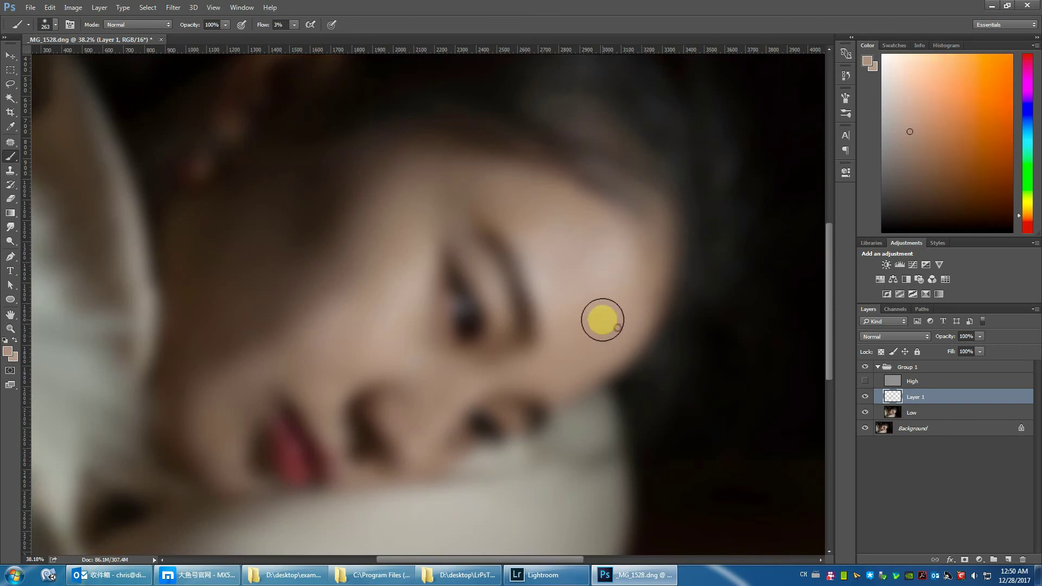
{"action": "left_click", "coordinate": [624, 301], "text": "alt"}
{"action": "left_click", "coordinate": [584, 337]}
{"action": "mouse_move", "coordinate": [584, 337]}
{"action": "left_mouse_down"}
{"action": "mouse_move", "coordinate": [574, 337]}
{"action": "mouse_move", "coordinate": [598, 328]}
{"action": "mouse_move", "coordinate": [564, 370]}
{"action": "mouse_move", "coordinate": [600, 340]}
{"action": "mouse_move", "coordinate": [596, 321]}
{"action": "mouse_move", "coordinate": [574, 342]}
{"action": "mouse_move", "coordinate": [602, 330]}
{"action": "mouse_move", "coordinate": [564, 355]}
{"action": "mouse_move", "coordinate": [561, 374]}
{"action": "left_mouse_up"}
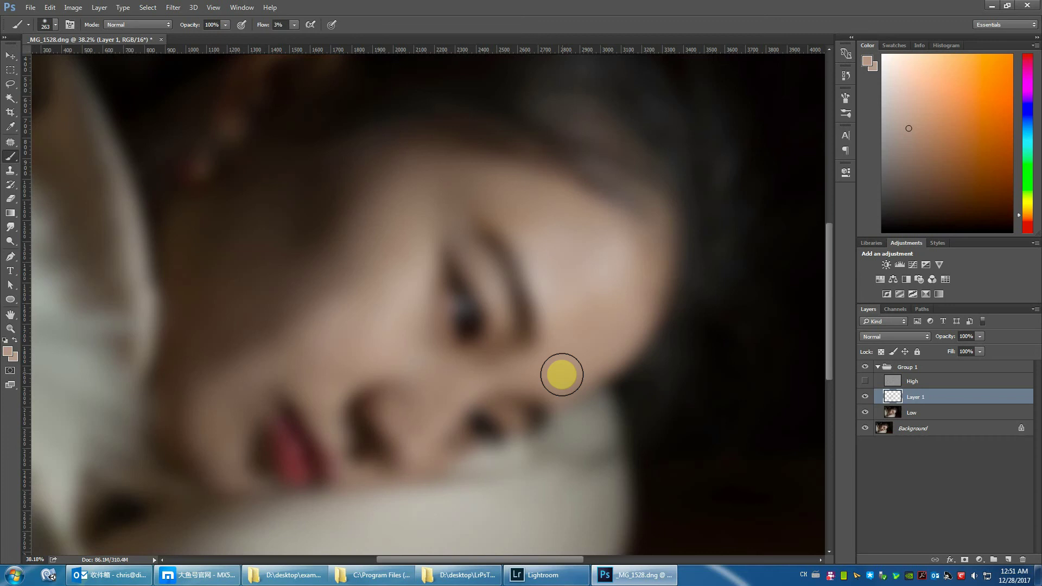
{"action": "mouse_move", "coordinate": [562, 374]}
{"action": "left_mouse_down"}
{"action": "mouse_move", "coordinate": [604, 268]}
{"action": "mouse_move", "coordinate": [528, 216]}
{"action": "mouse_move", "coordinate": [465, 352]}
{"action": "mouse_move", "coordinate": [507, 344]}
{"action": "mouse_move", "coordinate": [505, 302]}
{"action": "mouse_move", "coordinate": [499, 290]}
{"action": "mouse_move", "coordinate": [496, 344]}
{"action": "mouse_move", "coordinate": [502, 300]}
{"action": "mouse_move", "coordinate": [477, 255]}
{"action": "mouse_move", "coordinate": [499, 324]}
{"action": "mouse_move", "coordinate": [425, 326]}
{"action": "mouse_move", "coordinate": [433, 264]}
{"action": "left_mouse_up"}
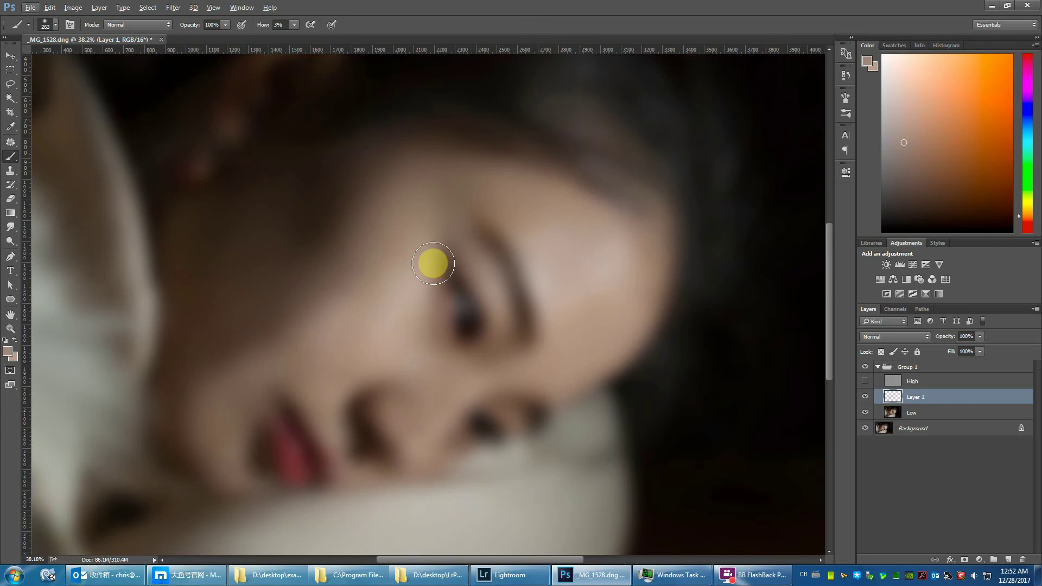
- Toggle layer visibility to compare the face with and without Layer 1's painting
{"action": "key", "text": "ctrl+shift+p"}
{"action": "key", "text": "ctrl+shift+p"}
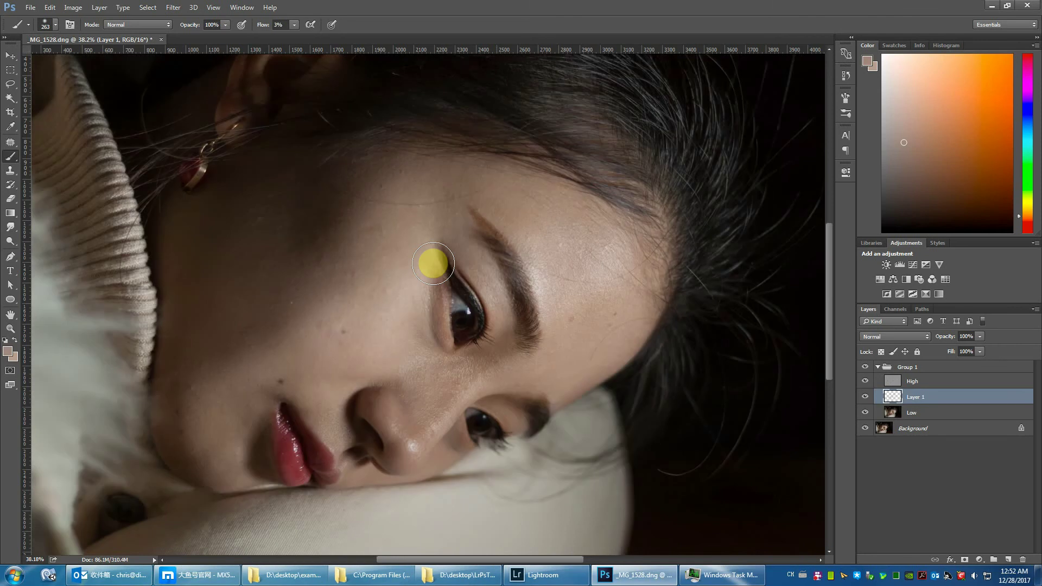
{"action": "key", "text": "ctrl+comma"}
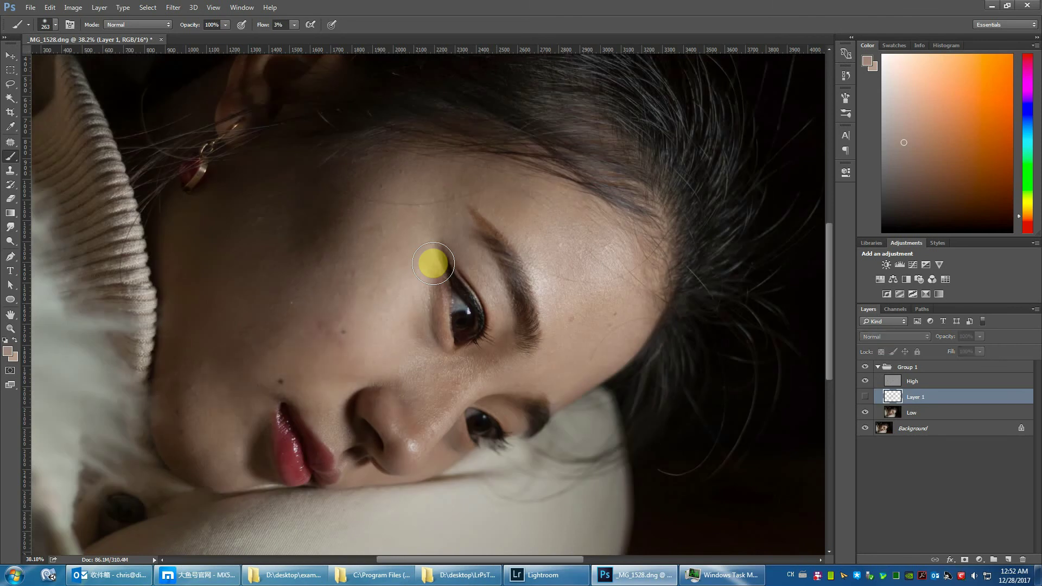
{"action": "key", "text": "ctrl+comma"}
{"action": "key", "text": "ctrl+comma"}
{"action": "key", "text": "ctrl+comma"}
{"action": "key", "text": "ctrl+comma"}
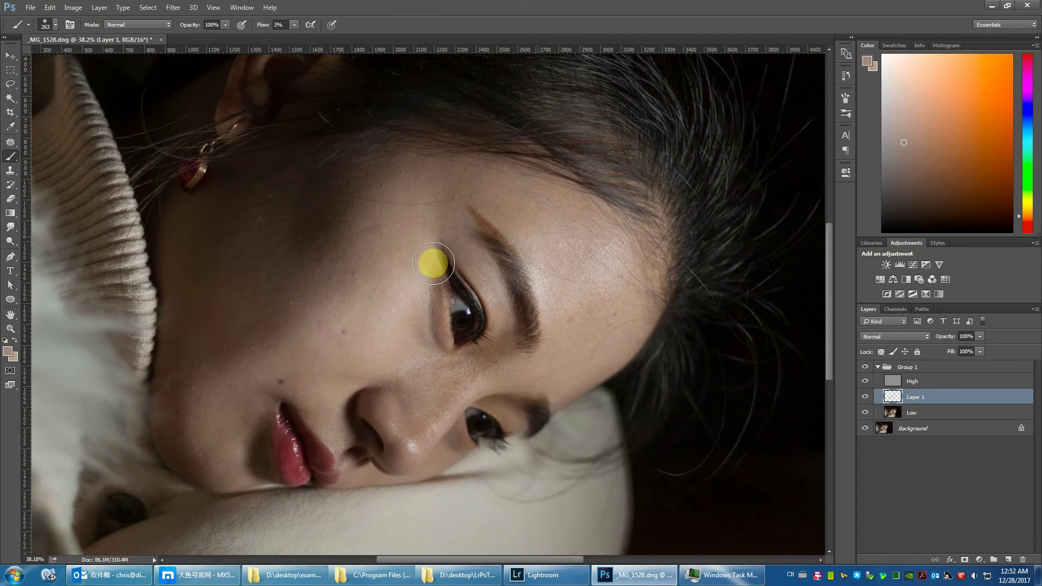
- Sample forehead skin and paint a soft stroke down the forehead, then resample the cheek
{"action": "left_click", "coordinate": [552, 244], "text": "alt"}
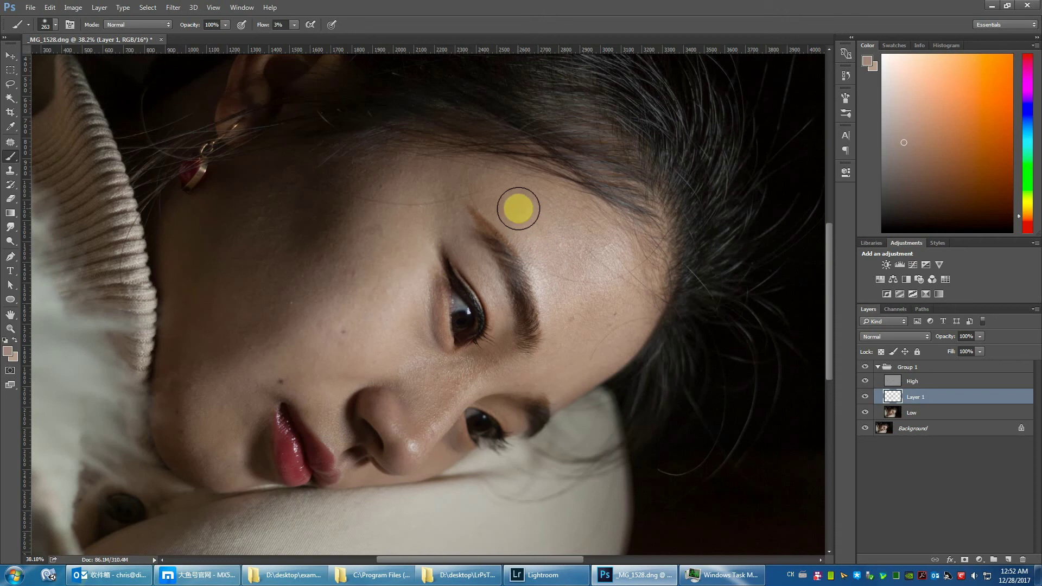
{"action": "left_click", "coordinate": [565, 222], "text": "alt"}
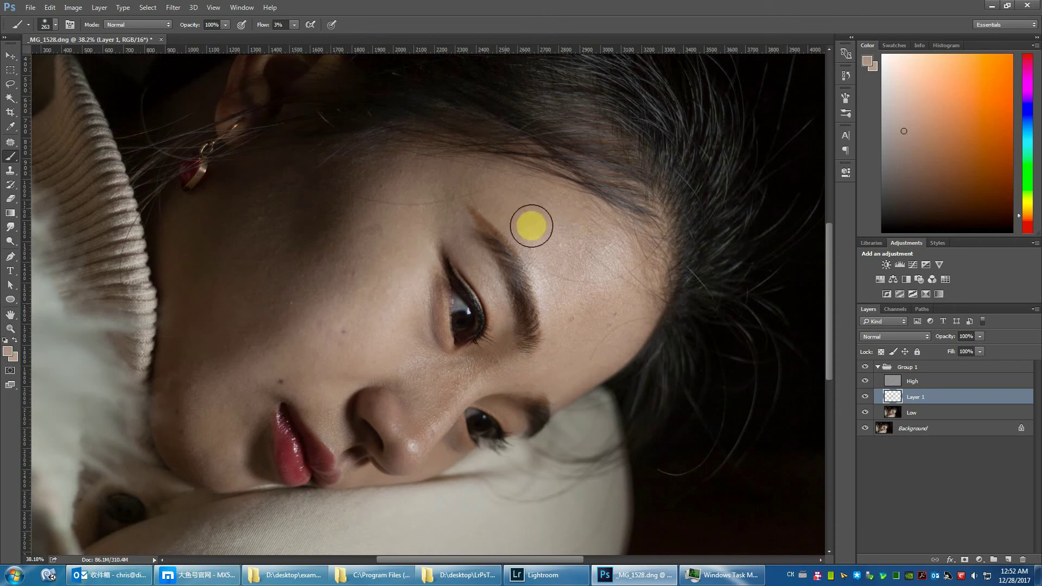
{"action": "mouse_move", "coordinate": [531, 225]}
{"action": "left_mouse_down"}
{"action": "mouse_move", "coordinate": [588, 206]}
{"action": "mouse_move", "coordinate": [502, 188]}
{"action": "mouse_move", "coordinate": [502, 214]}
{"action": "mouse_move", "coordinate": [525, 209]}
{"action": "mouse_move", "coordinate": [444, 167]}
{"action": "mouse_move", "coordinate": [615, 220]}
{"action": "mouse_move", "coordinate": [656, 268]}
{"action": "mouse_move", "coordinate": [641, 295]}
{"action": "mouse_move", "coordinate": [529, 359]}
{"action": "mouse_move", "coordinate": [458, 379]}
{"action": "mouse_move", "coordinate": [518, 372]}
{"action": "left_mouse_up"}
{"action": "left_click", "coordinate": [519, 356], "text": "alt"}
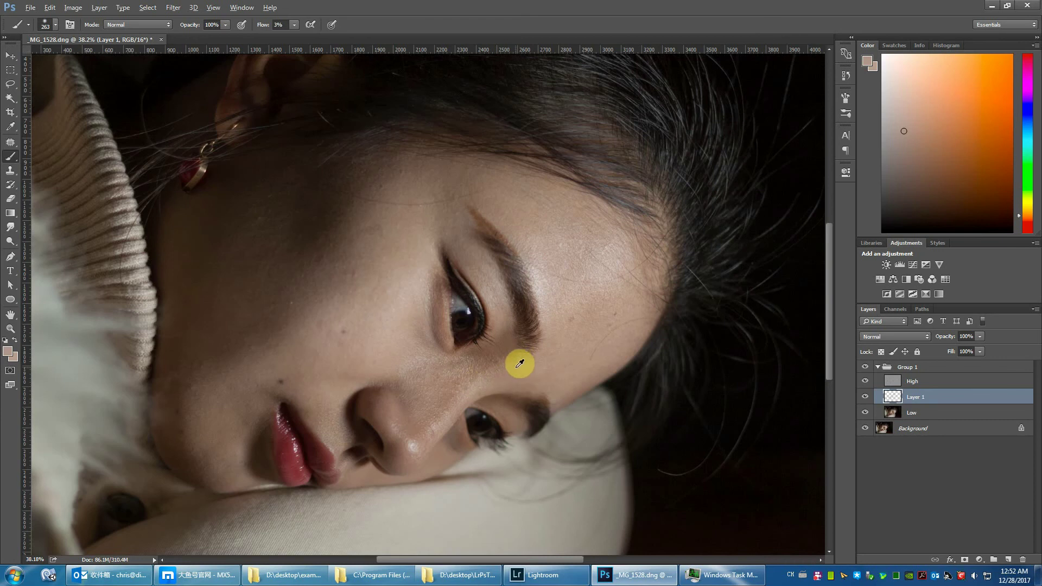
- Resize the brush and paint faint lighter skin-tone strokes beside the nose
{"action": "left_click", "coordinate": [450, 448], "text": "alt"}
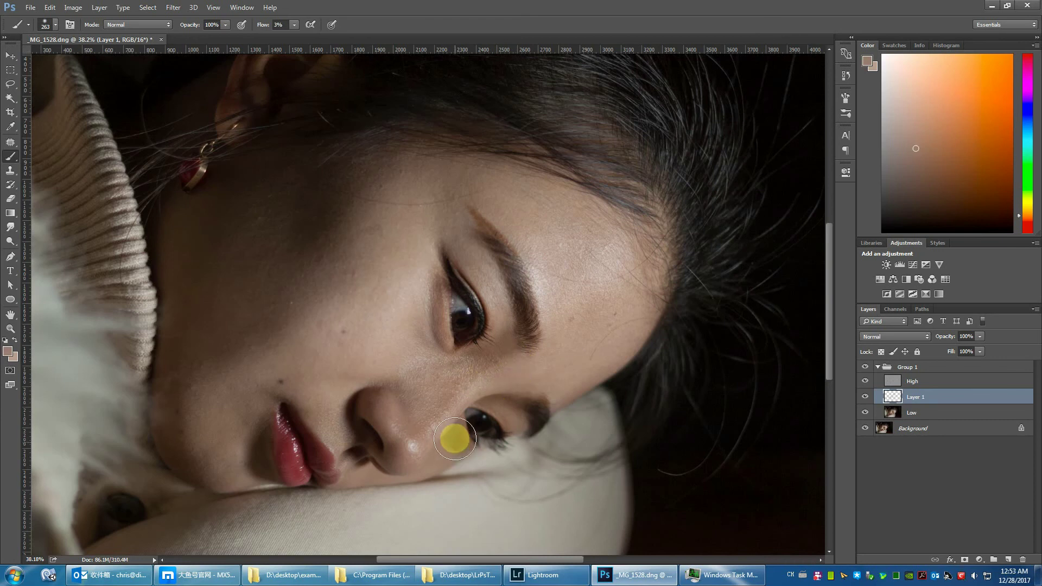
{"action": "mouse_move", "coordinate": [455, 439]}
{"action": "left_mouse_down"}
{"action": "mouse_move", "coordinate": [451, 430]}
{"action": "mouse_move", "coordinate": [458, 444]}
{"action": "left_mouse_up"}
{"action": "right_click", "coordinate": [456, 443], "text": "alt"}
{"action": "left_click_drag", "start_coordinate": [455, 443], "coordinate": [399, 390]}
{"action": "right_click", "coordinate": [396, 394], "text": "alt"}
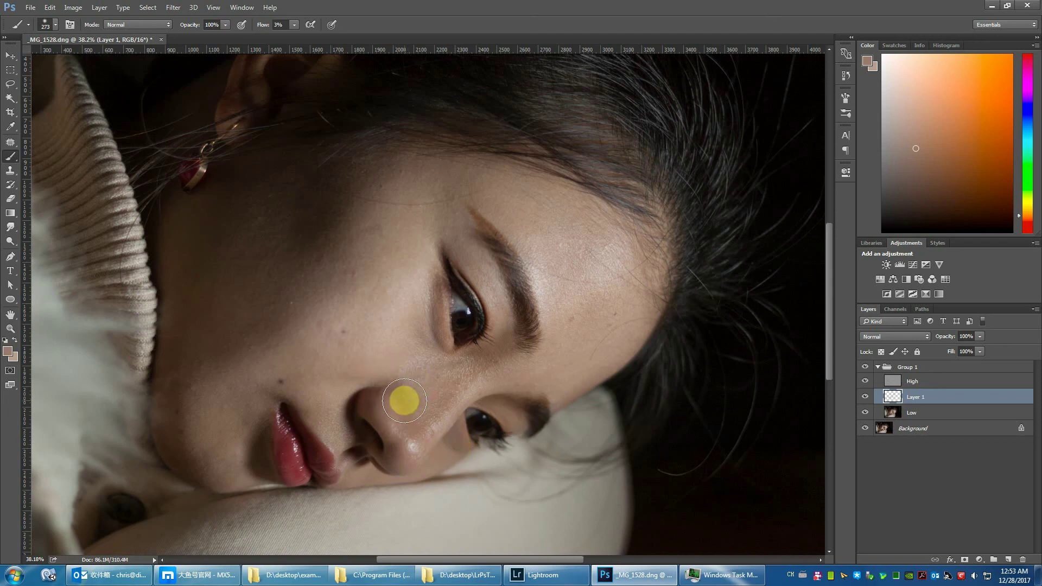
{"action": "left_click", "coordinate": [391, 367], "text": "alt"}
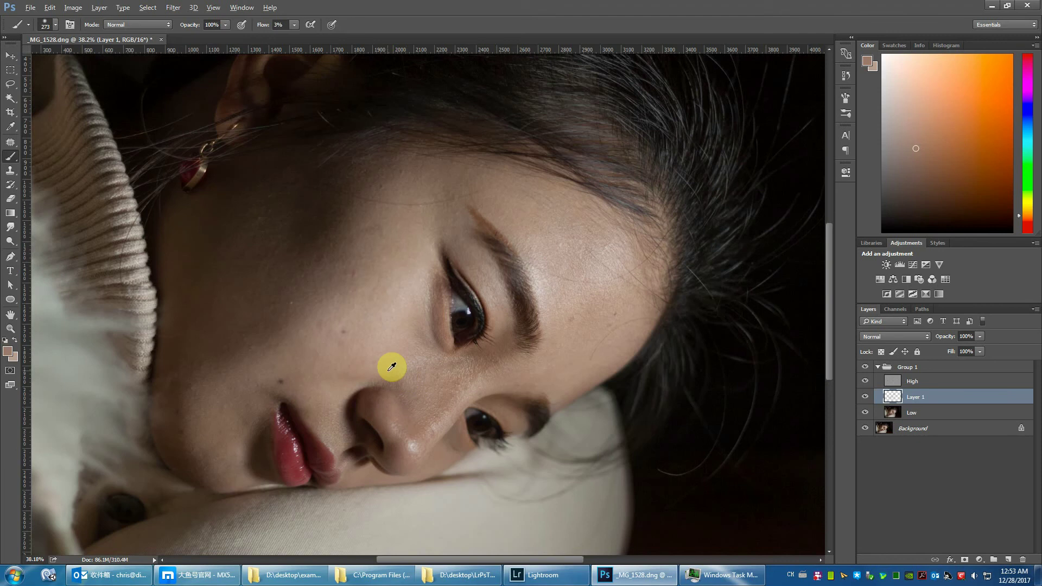
{"action": "left_click", "coordinate": [387, 341], "text": "alt"}
{"action": "mouse_move", "coordinate": [349, 367]}
{"action": "left_mouse_down"}
{"action": "mouse_move", "coordinate": [393, 379]}
{"action": "mouse_move", "coordinate": [401, 402]}
{"action": "mouse_move", "coordinate": [388, 409]}
{"action": "mouse_move", "coordinate": [404, 457]}
{"action": "mouse_move", "coordinate": [395, 453]}
{"action": "mouse_move", "coordinate": [492, 370]}
{"action": "mouse_move", "coordinate": [402, 407]}
{"action": "mouse_move", "coordinate": [326, 363]}
{"action": "mouse_move", "coordinate": [228, 409]}
{"action": "mouse_move", "coordinate": [221, 428]}
{"action": "mouse_move", "coordinate": [249, 286]}
{"action": "mouse_move", "coordinate": [346, 307]}
{"action": "mouse_move", "coordinate": [309, 288]}
{"action": "mouse_move", "coordinate": [251, 291]}
{"action": "mouse_move", "coordinate": [256, 271]}
{"action": "mouse_move", "coordinate": [251, 279]}
{"action": "mouse_move", "coordinate": [340, 303]}
{"action": "mouse_move", "coordinate": [283, 267]}
{"action": "mouse_move", "coordinate": [282, 219]}
{"action": "mouse_move", "coordinate": [221, 252]}
{"action": "mouse_move", "coordinate": [204, 291]}
{"action": "mouse_move", "coordinate": [279, 207]}
{"action": "left_mouse_up"}
- Sample darker browns and paint them across the shadowed cheek
{"action": "left_click", "coordinate": [248, 293], "text": "alt"}
{"action": "left_click", "coordinate": [235, 294], "text": "alt"}
{"action": "left_click", "coordinate": [244, 232], "text": "alt"}
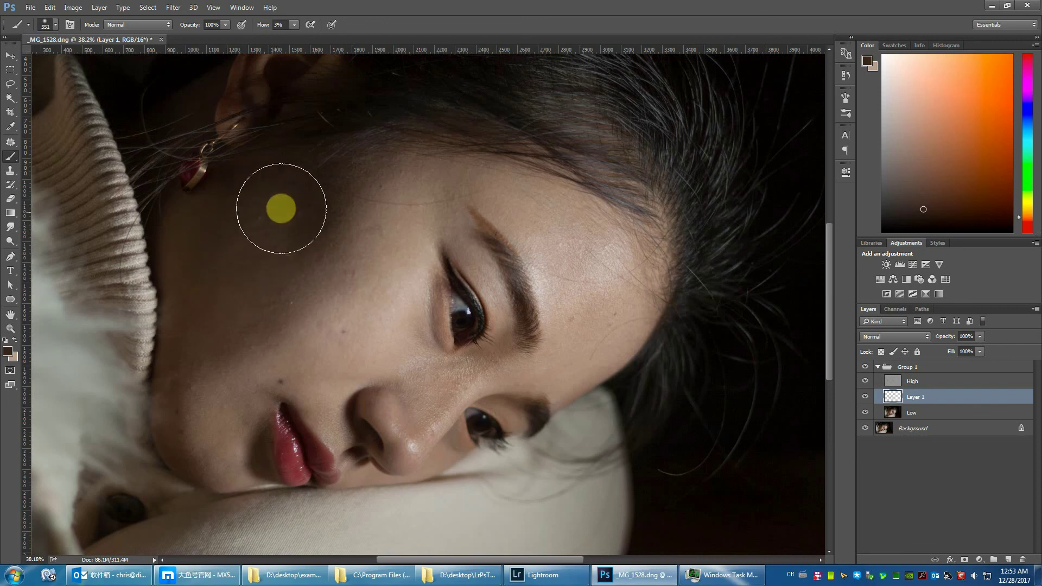
{"action": "left_click", "coordinate": [235, 293], "text": "alt"}
{"action": "mouse_move", "coordinate": [234, 293]}
{"action": "left_mouse_down"}
{"action": "mouse_move", "coordinate": [288, 270]}
{"action": "mouse_move", "coordinate": [263, 260]}
{"action": "mouse_move", "coordinate": [205, 309]}
{"action": "mouse_move", "coordinate": [266, 249]}
{"action": "left_mouse_up"}
{"action": "left_click", "coordinate": [266, 249], "text": "alt"}
{"action": "left_click", "coordinate": [281, 203], "text": "alt"}
{"action": "mouse_move", "coordinate": [282, 203]}
{"action": "left_mouse_down"}
{"action": "mouse_move", "coordinate": [255, 206]}
{"action": "mouse_move", "coordinate": [260, 195]}
{"action": "mouse_move", "coordinate": [252, 206]}
{"action": "left_mouse_up"}
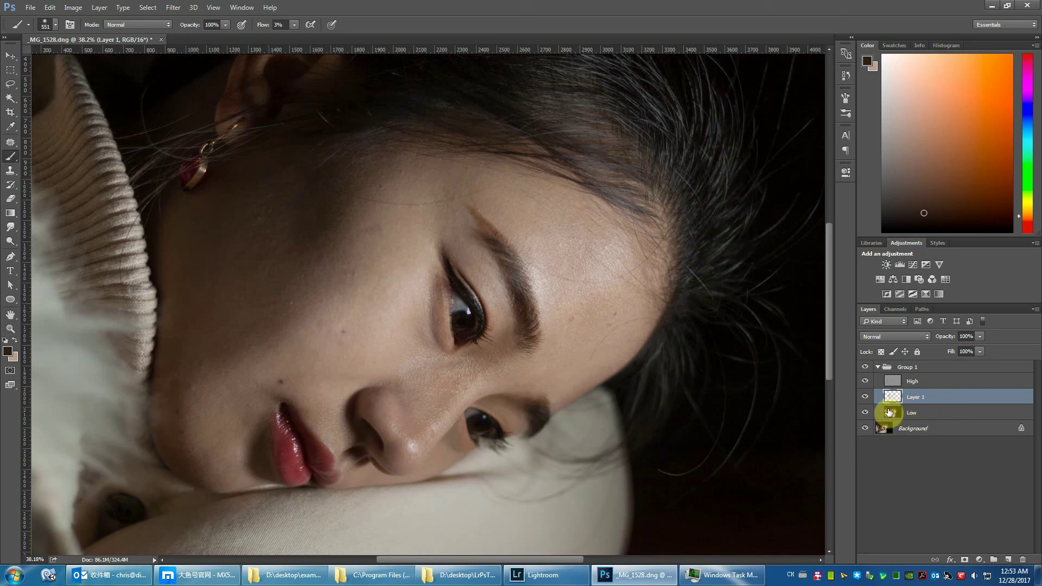
- Toggle Layer 1 off and on twice to compare, then select the High layer
{"action": "left_click", "coordinate": [867, 398]}
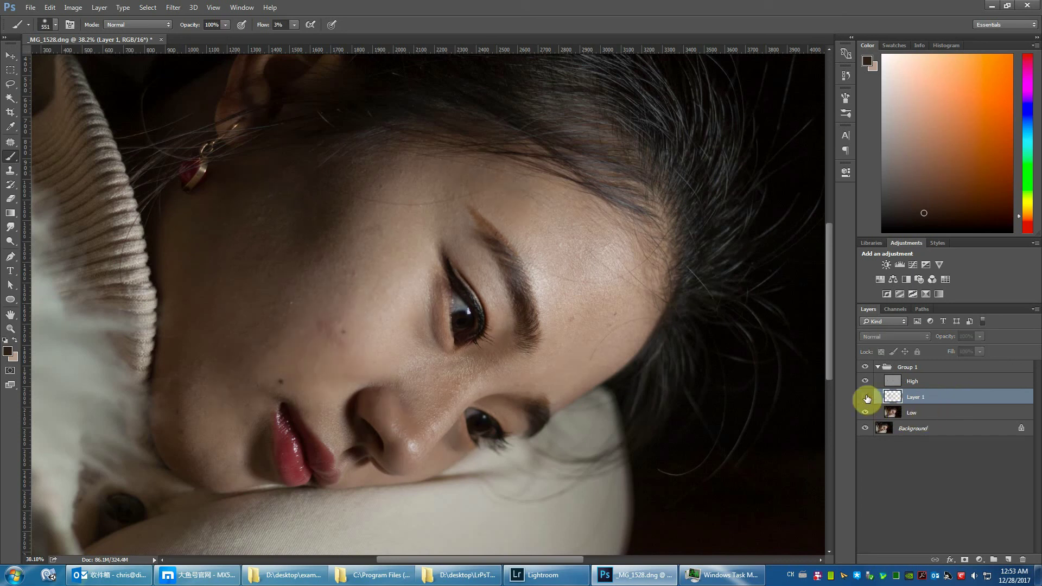
{"action": "left_click", "coordinate": [866, 397]}
{"action": "left_click", "coordinate": [866, 397]}
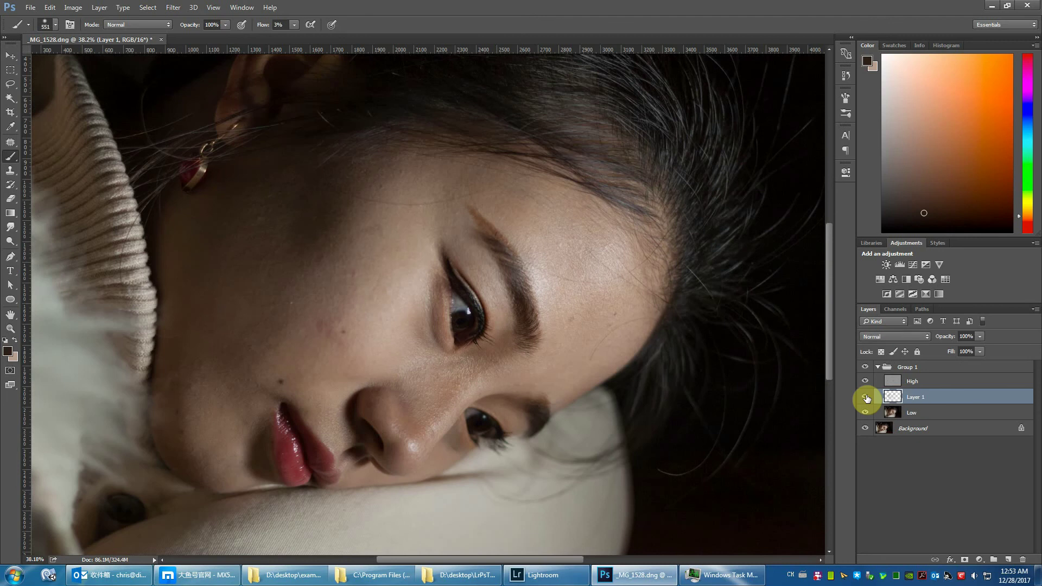
{"action": "left_click", "coordinate": [866, 398]}
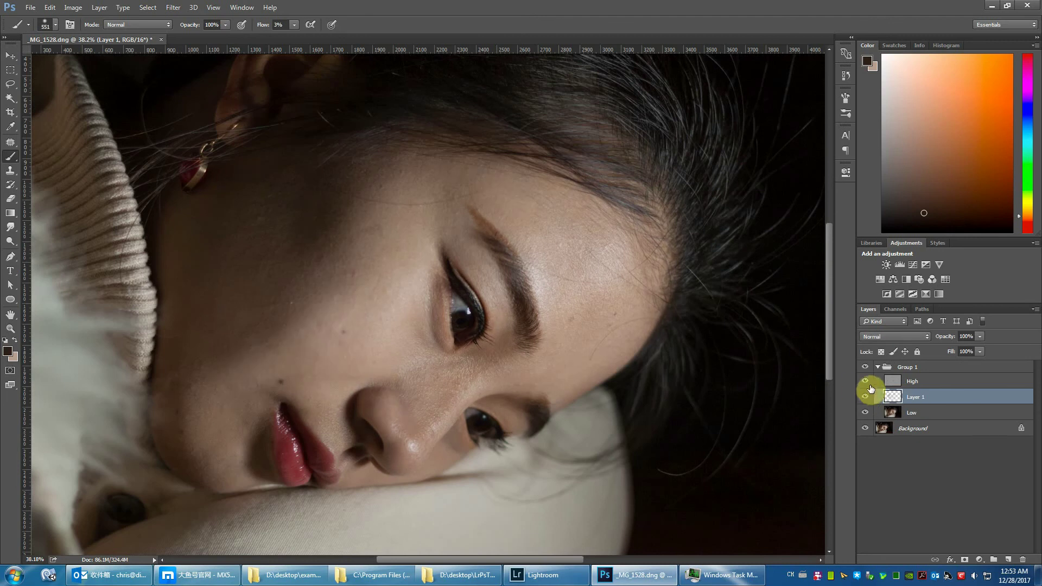
{"action": "left_click", "coordinate": [889, 381]}
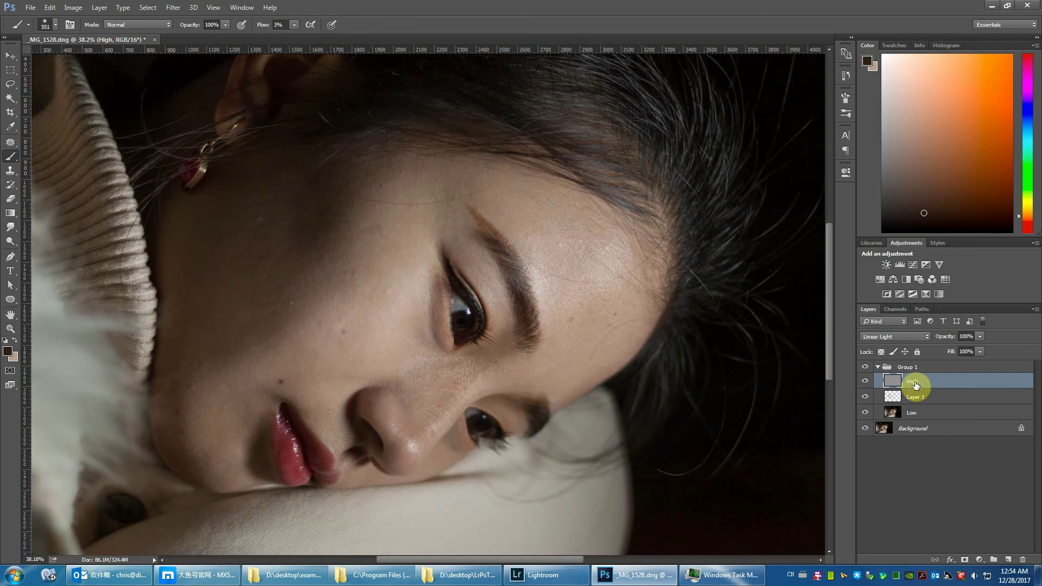
- View at 100% and patch blemishes on the forehead, temple and beside the eye
{"action": "scroll", "coordinate": [589, 309], "scroll_direction": "up", "scroll_amount": 3}
{"action": "scroll", "coordinate": [582, 324], "scroll_direction": "up", "scroll_amount": 2}
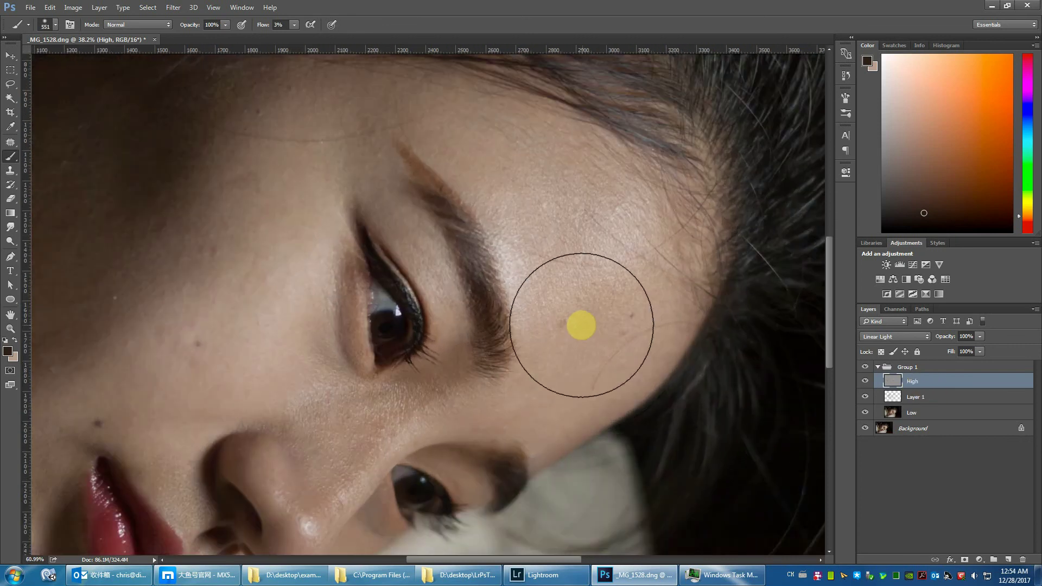
{"action": "scroll", "coordinate": [582, 329], "scroll_direction": "up", "scroll_amount": 2}
{"action": "scroll", "coordinate": [584, 328], "scroll_direction": "up", "scroll_amount": 3}
{"action": "key", "text": "ctrl+1"}
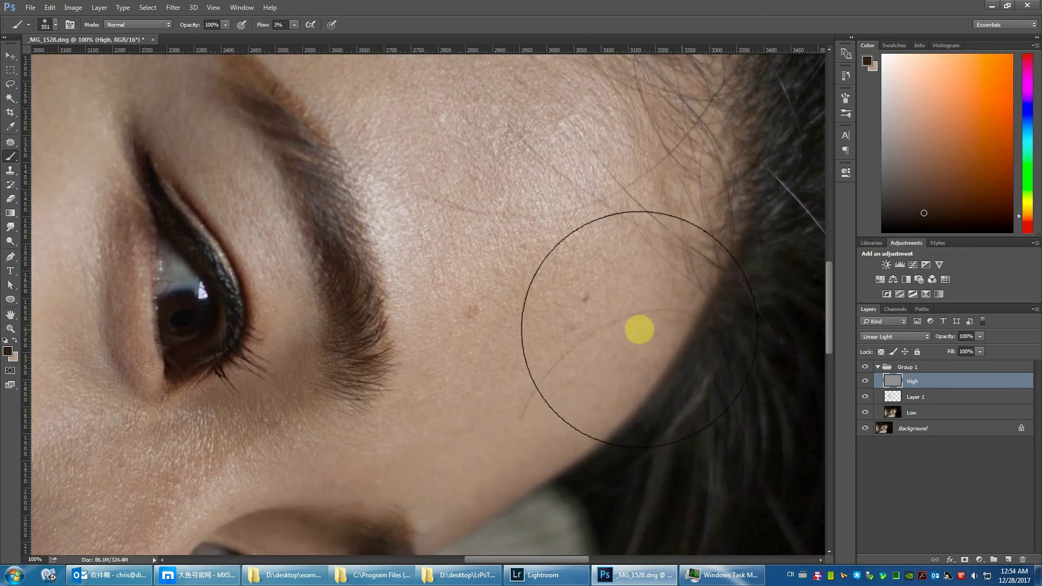
{"action": "left_click", "coordinate": [11, 142]}
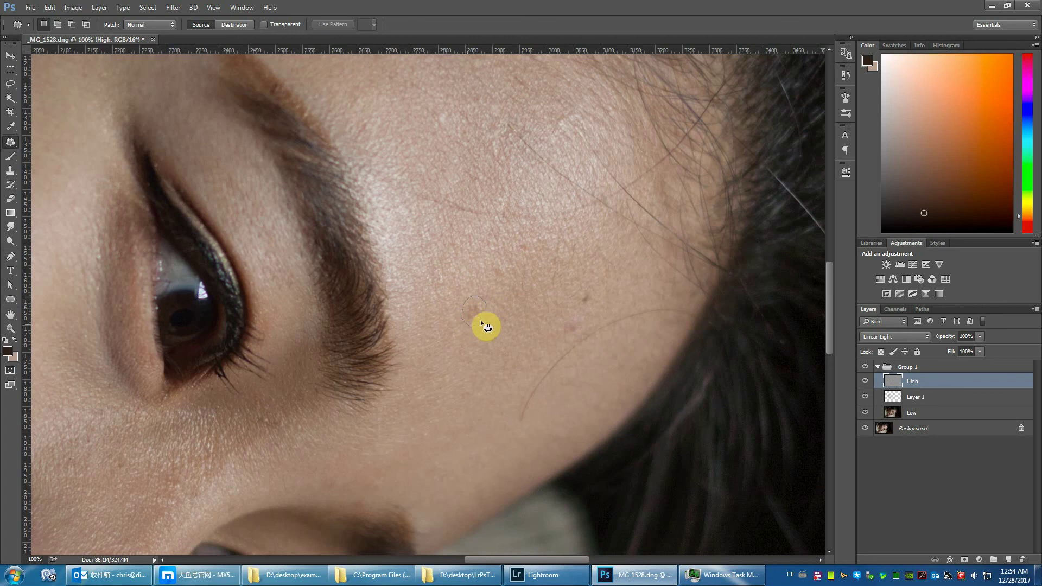
{"action": "left_click_drag", "start_coordinate": [485, 304], "coordinate": [475, 360]}
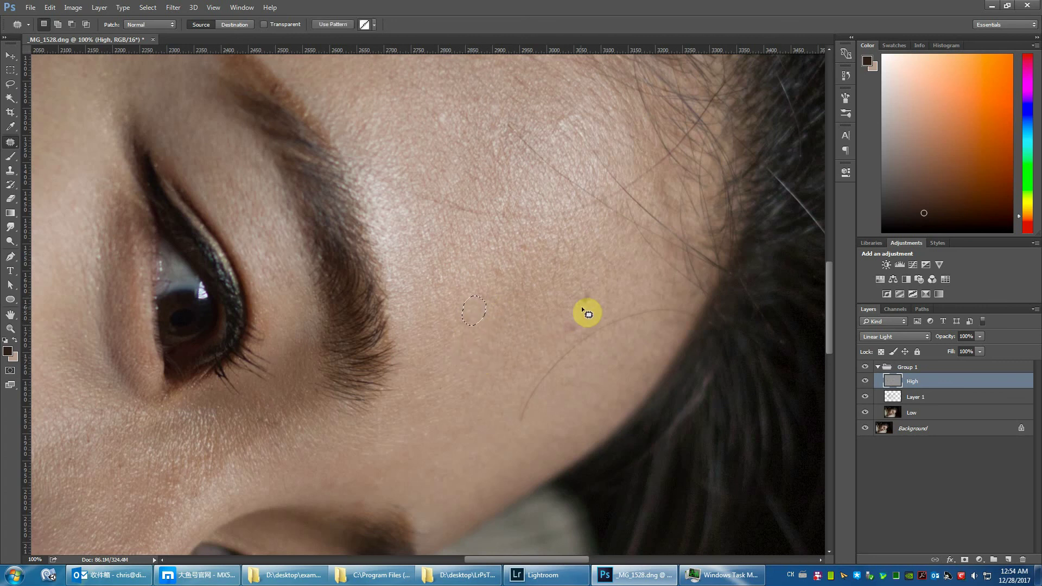
{"action": "mouse_move", "coordinate": [586, 313]}
{"action": "left_mouse_down"}
{"action": "mouse_move", "coordinate": [597, 297]}
{"action": "mouse_move", "coordinate": [582, 263]}
{"action": "left_mouse_up"}
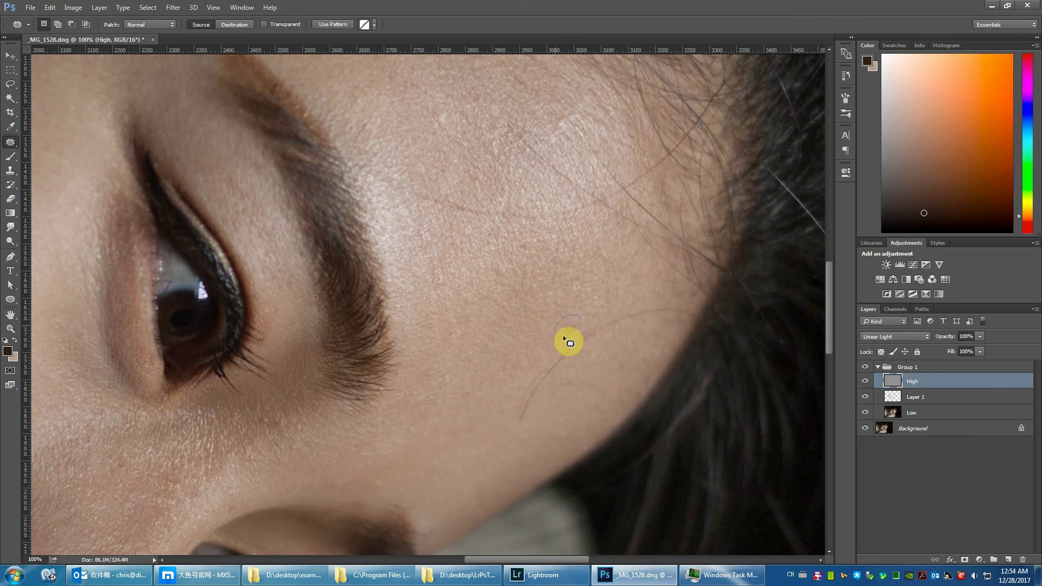
{"action": "left_click_drag", "start_coordinate": [572, 316], "coordinate": [590, 322]}
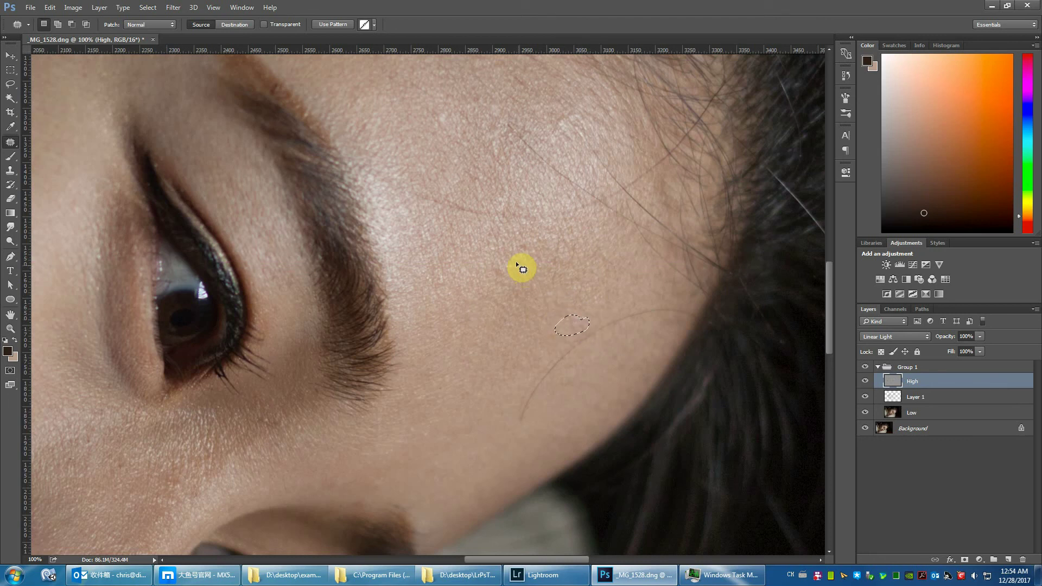
{"action": "left_click_drag", "start_coordinate": [519, 263], "coordinate": [504, 299]}
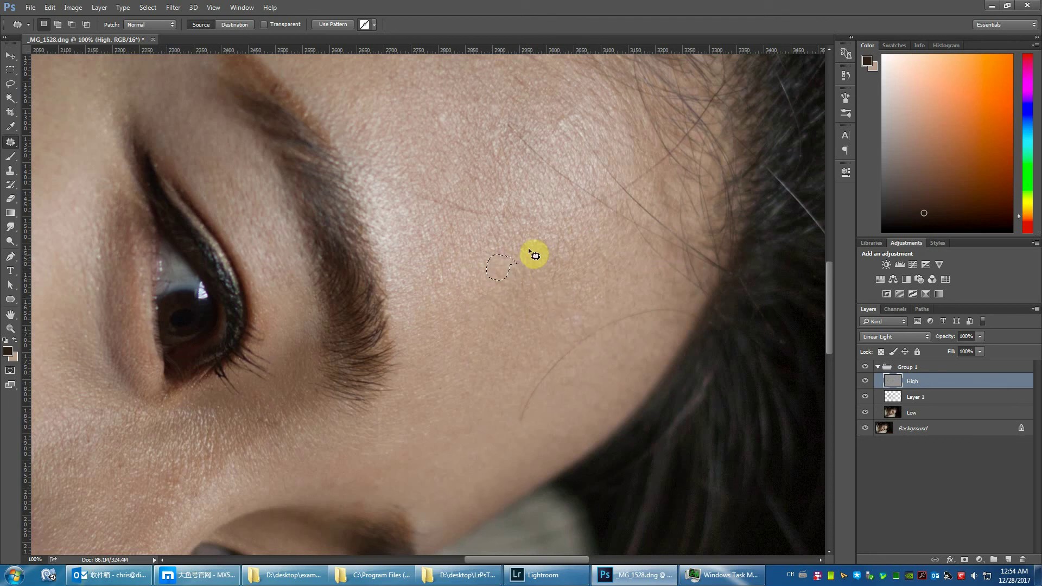
{"action": "mouse_move", "coordinate": [535, 242]}
{"action": "left_mouse_down"}
{"action": "mouse_move", "coordinate": [519, 257]}
{"action": "mouse_move", "coordinate": [536, 244]}
{"action": "left_mouse_up"}
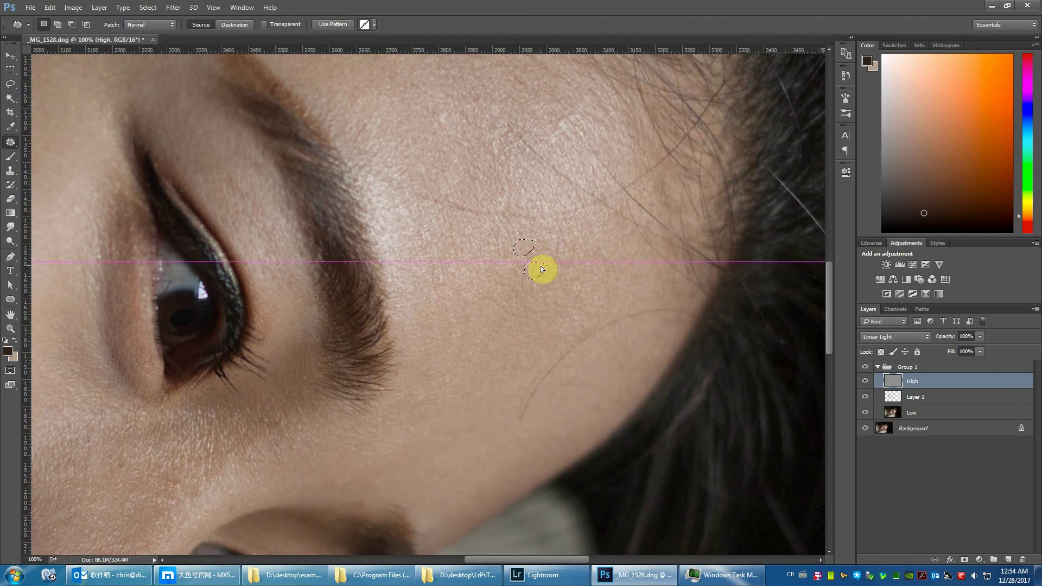
- Patch a forehead blemish and cheek spots, discarding an unfinished outline
{"action": "left_click_drag", "start_coordinate": [488, 217], "coordinate": [646, 412]}
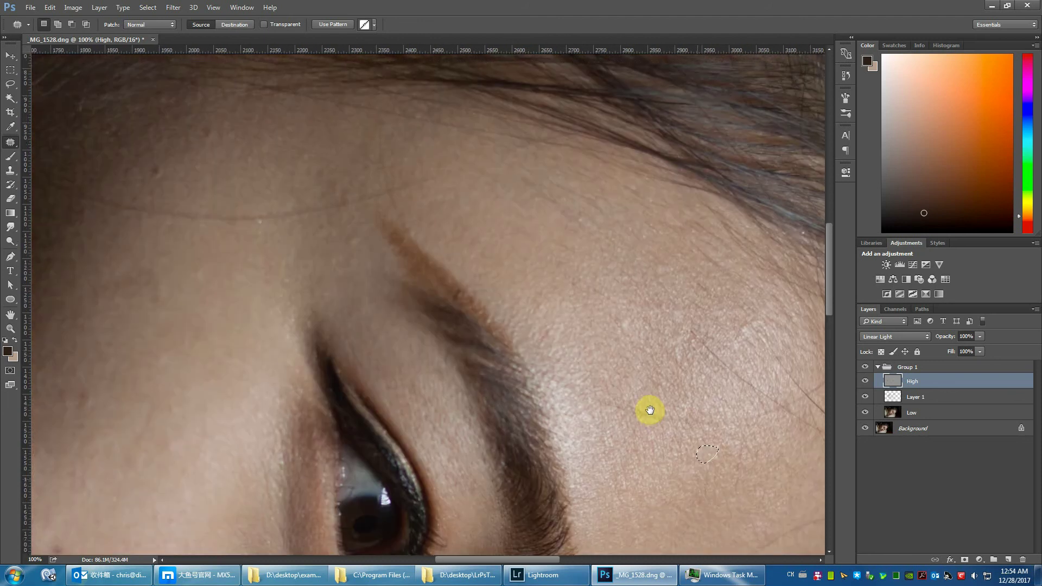
{"action": "left_click_drag", "start_coordinate": [330, 237], "coordinate": [511, 264]}
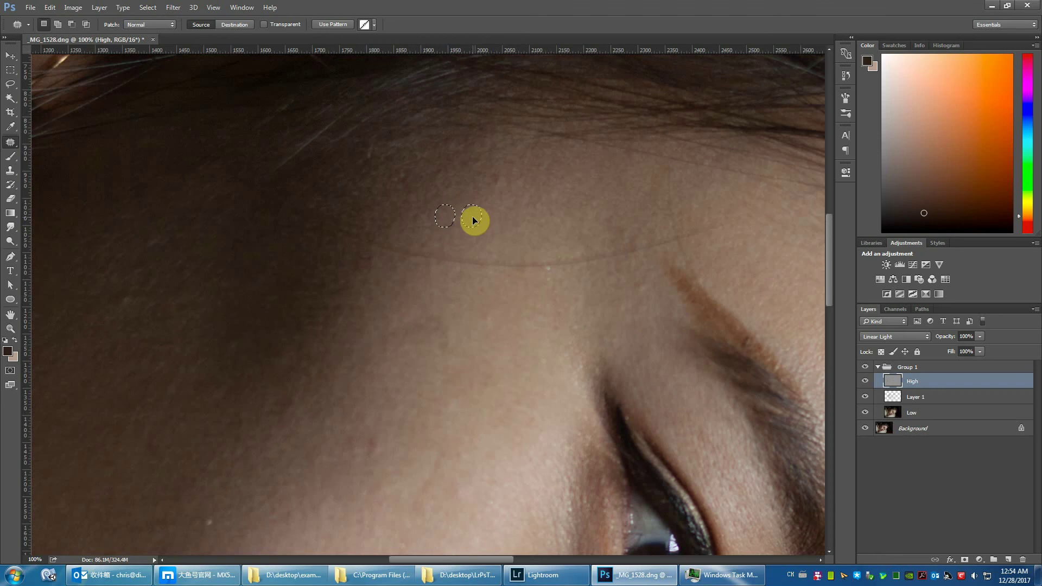
{"action": "mouse_move", "coordinate": [505, 189]}
{"action": "left_mouse_down"}
{"action": "mouse_move", "coordinate": [501, 178]}
{"action": "mouse_move", "coordinate": [520, 177]}
{"action": "left_mouse_up"}
{"action": "left_click_drag", "start_coordinate": [528, 275], "coordinate": [623, 196]}
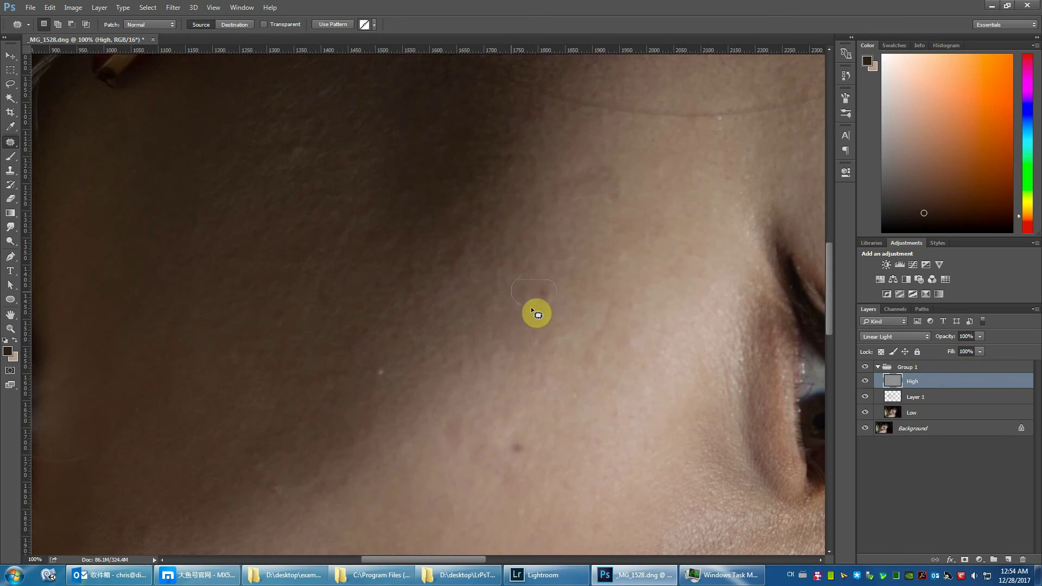
{"action": "left_click_drag", "start_coordinate": [558, 301], "coordinate": [575, 263]}
{"action": "left_click_drag", "start_coordinate": [568, 302], "coordinate": [564, 254]}
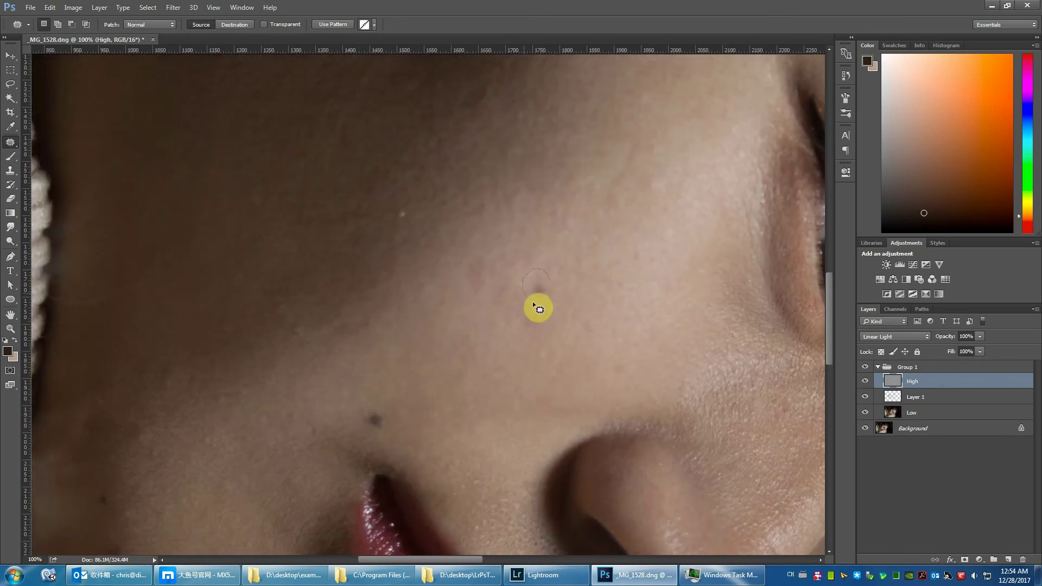
{"action": "left_click_drag", "start_coordinate": [547, 270], "coordinate": [551, 292]}
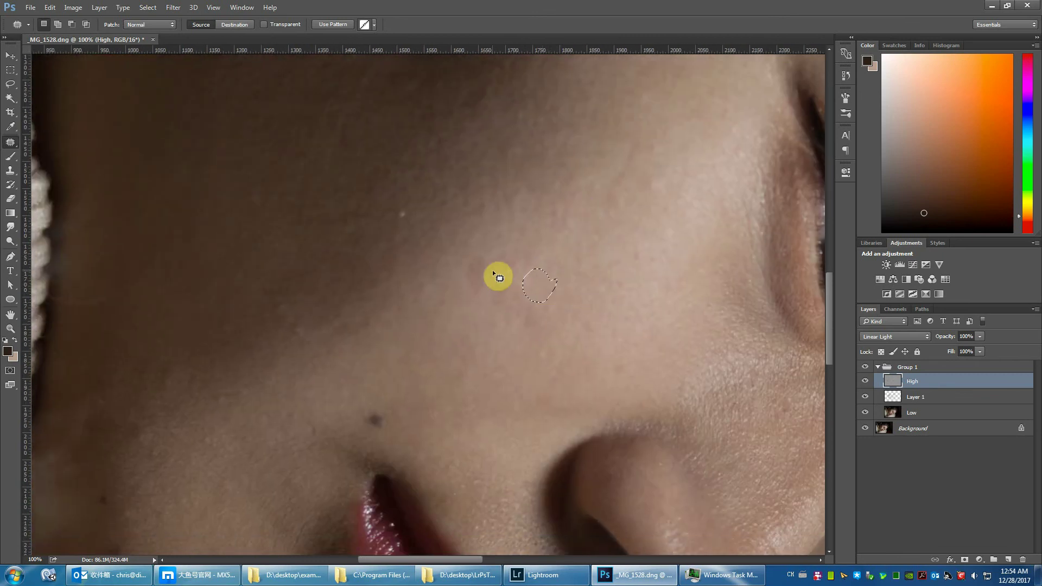
{"action": "left_click_drag", "start_coordinate": [494, 271], "coordinate": [438, 293]}
{"action": "key", "text": "ctrl+d"}
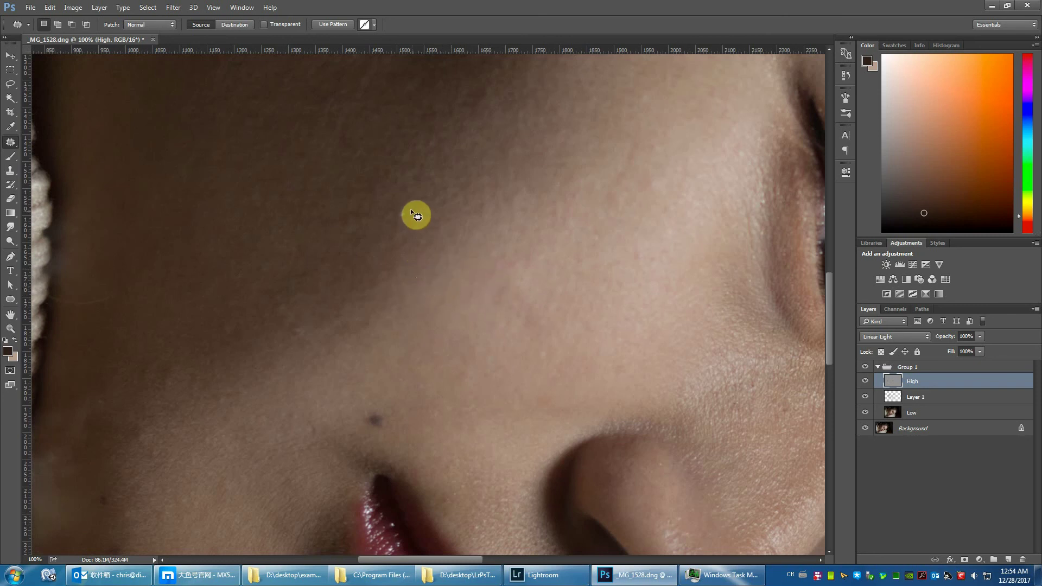
- Patch spots lower on the cheek and beside the lips, then deselect
{"action": "left_click_drag", "start_coordinate": [400, 224], "coordinate": [415, 211]}
{"action": "left_click_drag", "start_coordinate": [286, 341], "coordinate": [301, 329]}
{"action": "left_click_drag", "start_coordinate": [384, 408], "coordinate": [384, 435]}
{"action": "left_click_drag", "start_coordinate": [426, 422], "coordinate": [644, 285]}
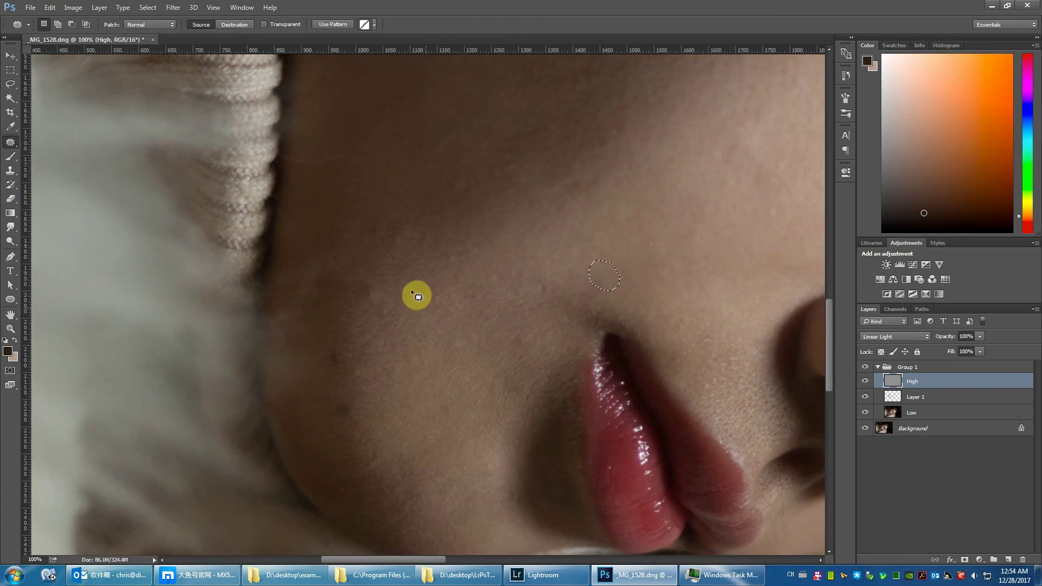
{"action": "mouse_move", "coordinate": [366, 284]}
{"action": "left_mouse_down"}
{"action": "mouse_move", "coordinate": [372, 309]}
{"action": "mouse_move", "coordinate": [375, 302]}
{"action": "left_mouse_up"}
{"action": "left_click_drag", "start_coordinate": [423, 206], "coordinate": [429, 212]}
{"action": "mouse_move", "coordinate": [352, 361]}
{"action": "left_mouse_down"}
{"action": "mouse_move", "coordinate": [444, 296]}
{"action": "mouse_move", "coordinate": [440, 328]}
{"action": "mouse_move", "coordinate": [508, 353]}
{"action": "left_mouse_up"}
{"action": "scroll", "coordinate": [489, 347], "scroll_direction": "down", "scroll_amount": 3}
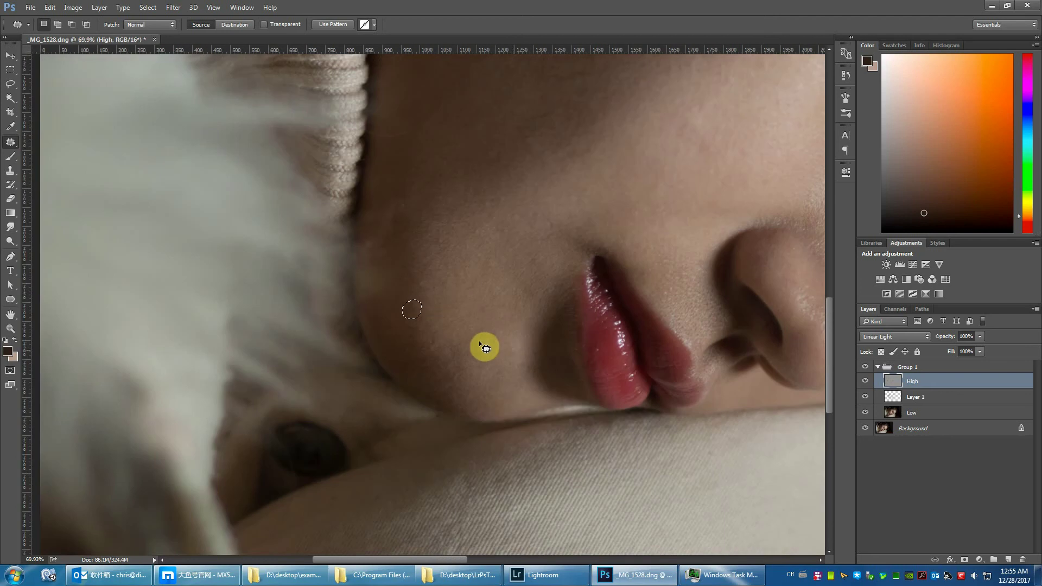
{"action": "key", "text": "ctrl+d"}
- Patch a spot below the eye with clean skin and deselect
{"action": "left_click_drag", "start_coordinate": [509, 332], "coordinate": [307, 395]}
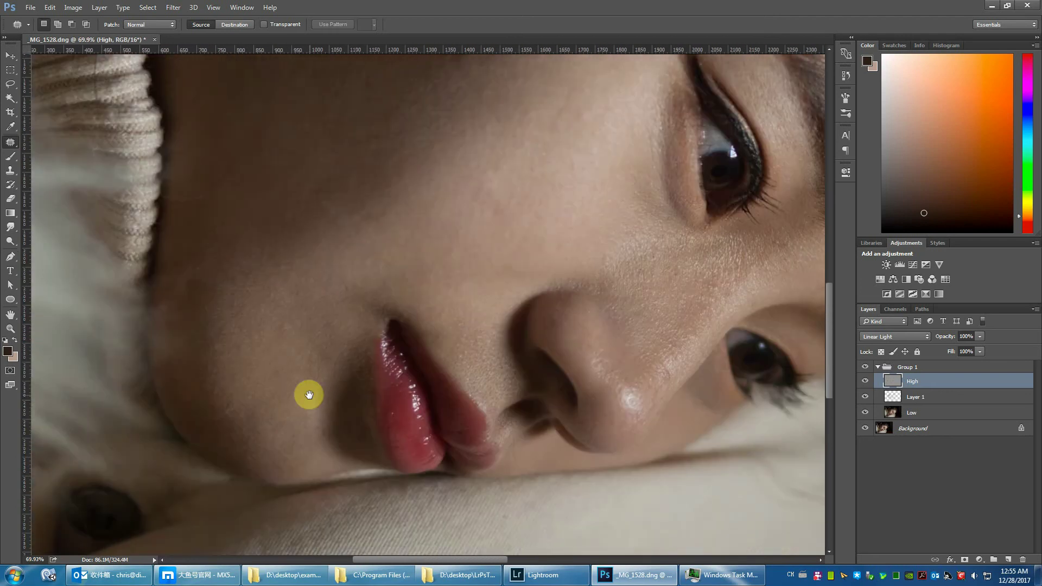
{"action": "left_click_drag", "start_coordinate": [500, 283], "coordinate": [349, 302]}
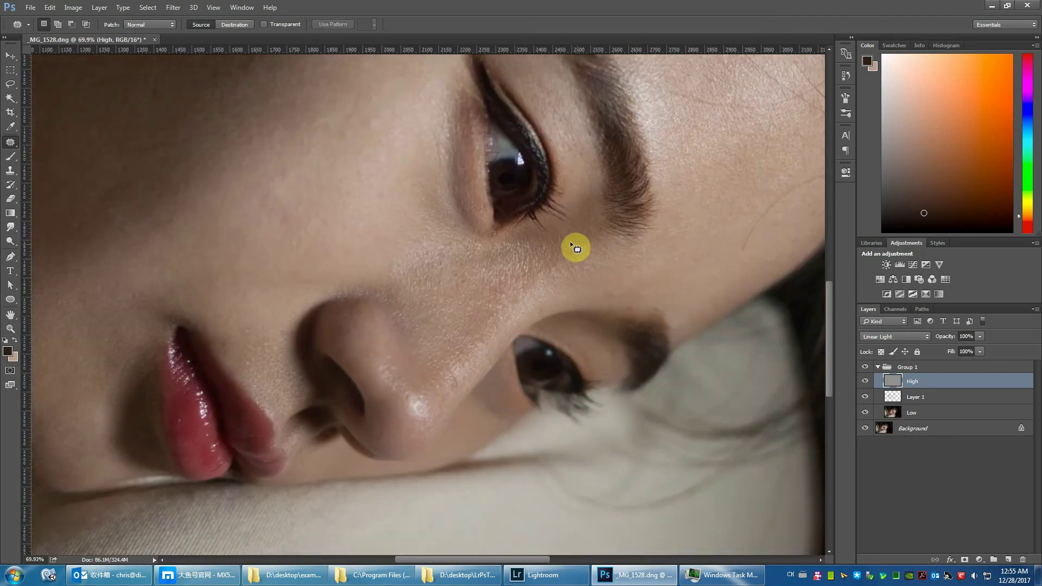
{"action": "mouse_move", "coordinate": [563, 261]}
{"action": "left_mouse_down"}
{"action": "mouse_move", "coordinate": [580, 278]}
{"action": "mouse_move", "coordinate": [579, 239]}
{"action": "mouse_move", "coordinate": [600, 300]}
{"action": "mouse_move", "coordinate": [644, 298]}
{"action": "left_mouse_up"}
{"action": "key", "text": "ctrl+d"}
{"action": "scroll", "coordinate": [493, 293], "scroll_direction": "down", "scroll_amount": 2}
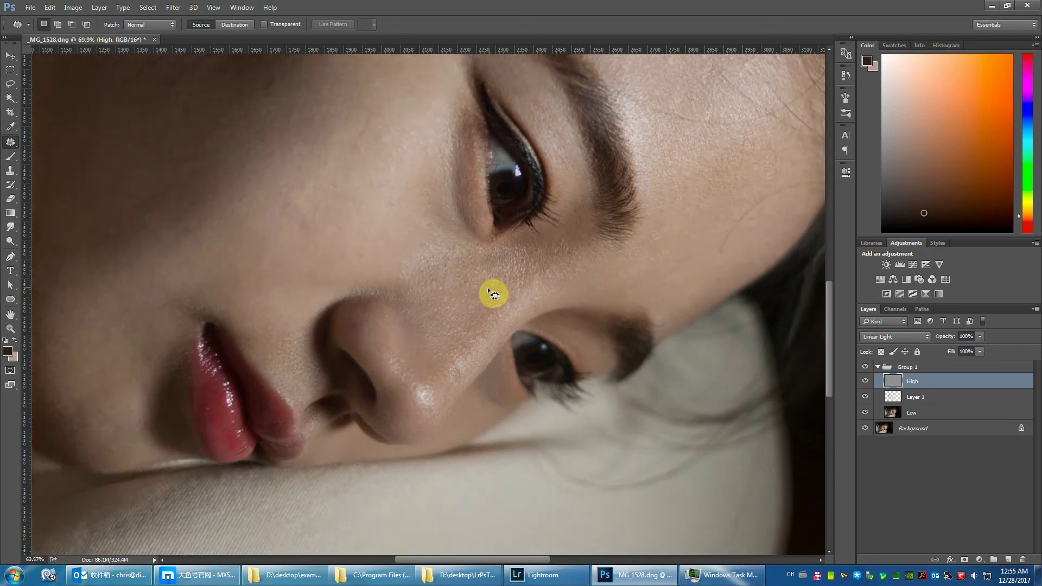
{"action": "scroll", "coordinate": [526, 260], "scroll_direction": "up", "scroll_amount": 2}
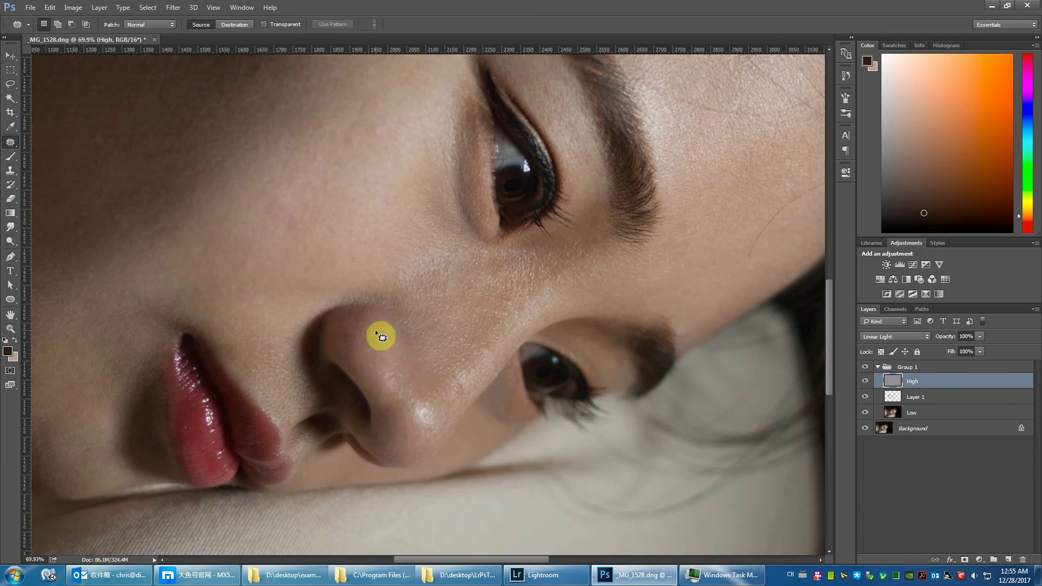
{"action": "scroll", "coordinate": [376, 330], "scroll_direction": "down", "scroll_amount": 2}
- Patch spots on the forehead and temple with nearby clean skin, then deselect
{"action": "left_click_drag", "start_coordinate": [372, 348], "coordinate": [388, 302]}
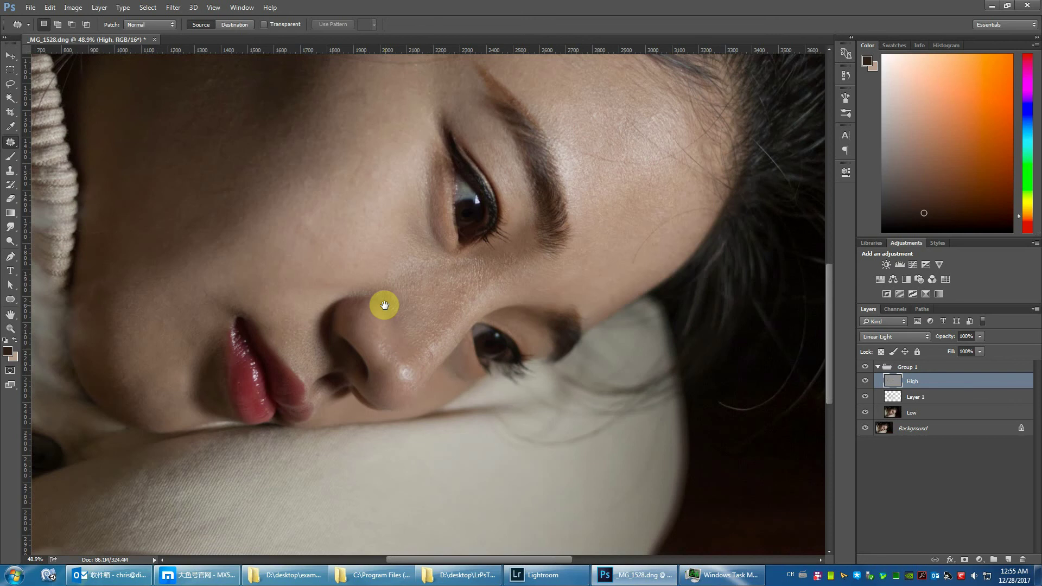
{"action": "scroll", "coordinate": [336, 336], "scroll_direction": "up", "scroll_amount": 1}
{"action": "left_click_drag", "start_coordinate": [289, 365], "coordinate": [275, 400]}
{"action": "scroll", "coordinate": [488, 190], "scroll_direction": "up", "scroll_amount": 3}
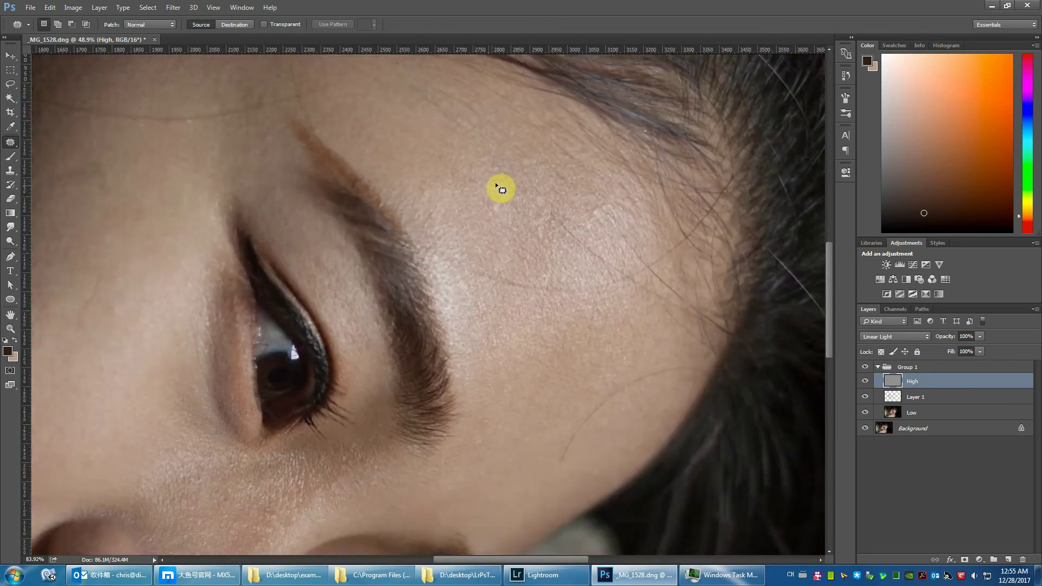
{"action": "scroll", "coordinate": [500, 189], "scroll_direction": "up", "scroll_amount": 1}
{"action": "mouse_move", "coordinate": [512, 199]}
{"action": "left_mouse_down"}
{"action": "mouse_move", "coordinate": [507, 220]}
{"action": "mouse_move", "coordinate": [476, 184]}
{"action": "left_mouse_up"}
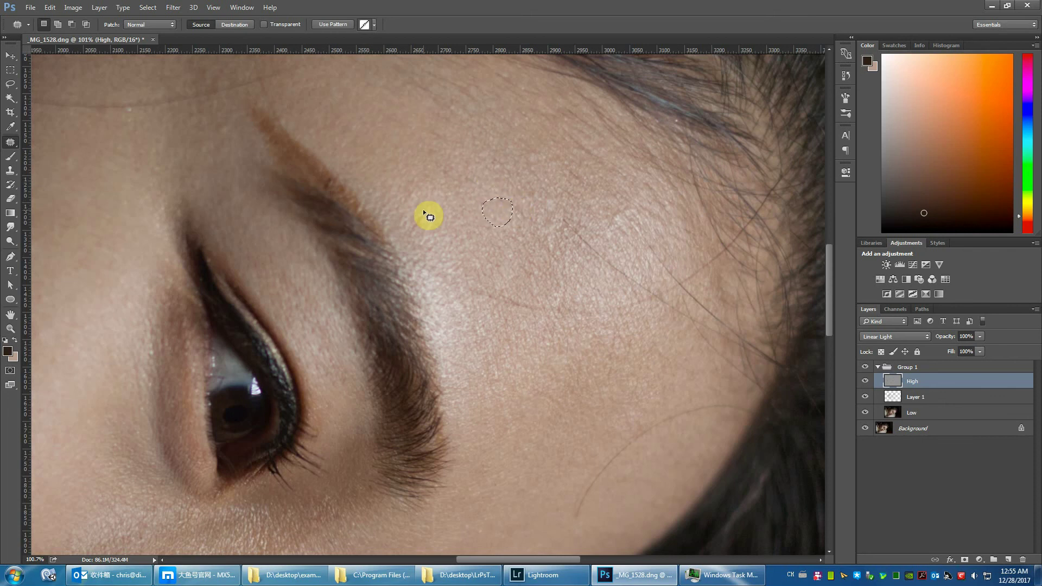
{"action": "left_click_drag", "start_coordinate": [429, 216], "coordinate": [401, 194]}
{"action": "scroll", "coordinate": [505, 289], "scroll_direction": "down", "scroll_amount": 5}
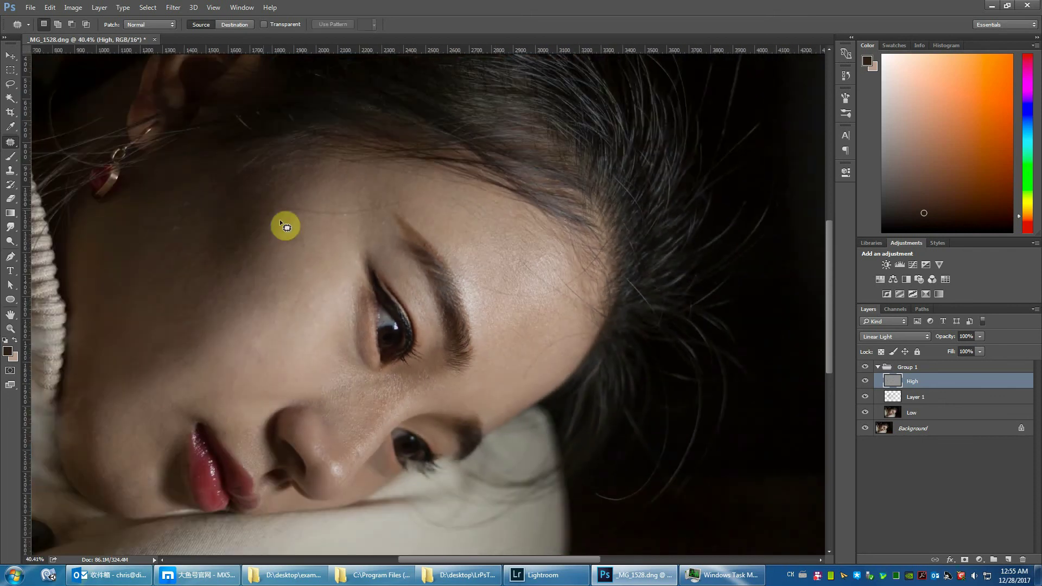
{"action": "scroll", "coordinate": [281, 224], "scroll_direction": "up", "scroll_amount": 3}
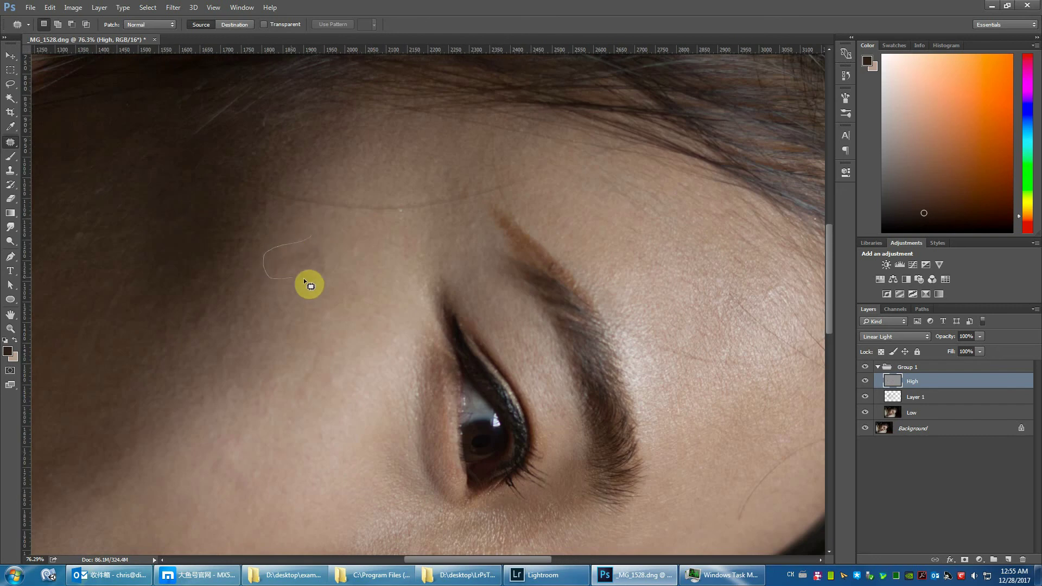
{"action": "mouse_move", "coordinate": [331, 250]}
{"action": "left_mouse_down"}
{"action": "mouse_move", "coordinate": [326, 240]}
{"action": "mouse_move", "coordinate": [256, 318]}
{"action": "mouse_move", "coordinate": [243, 306]}
{"action": "mouse_move", "coordinate": [255, 308]}
{"action": "left_mouse_up"}
{"action": "key", "text": "ctrl+d"}
{"action": "scroll", "coordinate": [266, 312], "scroll_direction": "down", "scroll_amount": 5, "text": "alt"}
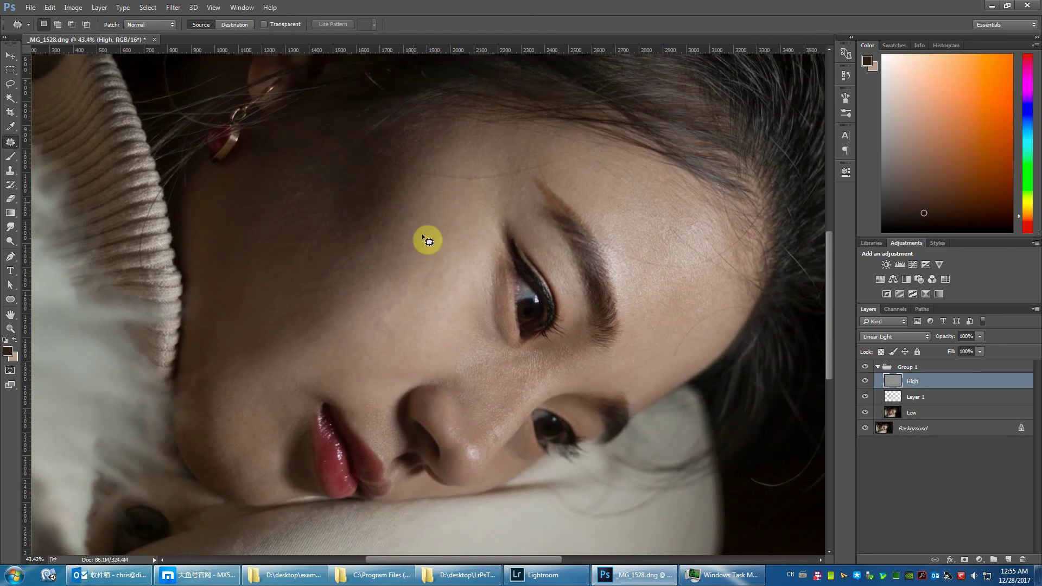
- Toggle Layer 1 to compare the retouch and make it the active layer
{"action": "left_click", "coordinate": [866, 398]}
{"action": "left_click", "coordinate": [866, 399]}
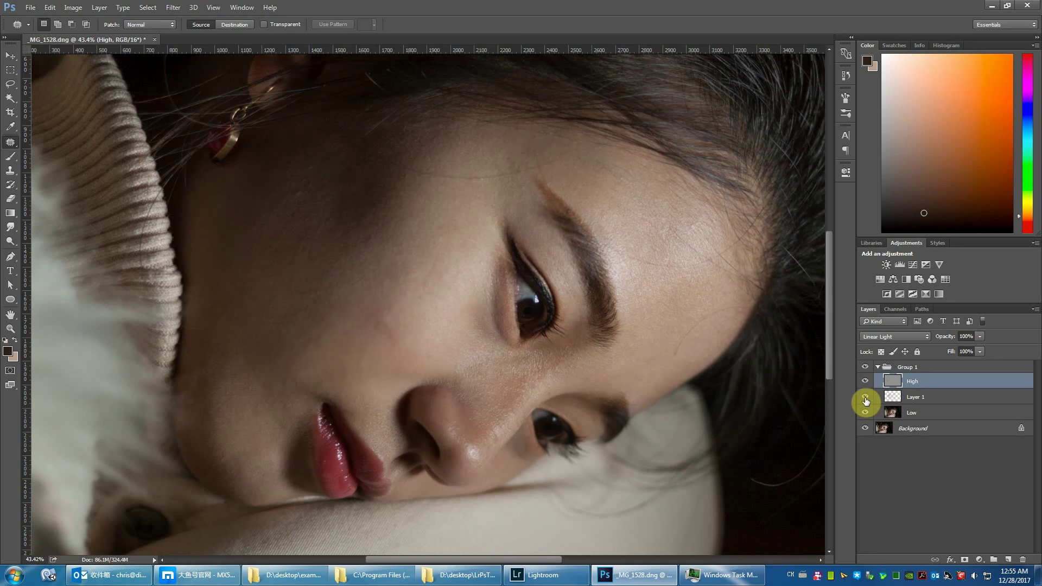
{"action": "left_click", "coordinate": [865, 399]}
{"action": "left_click", "coordinate": [866, 399]}
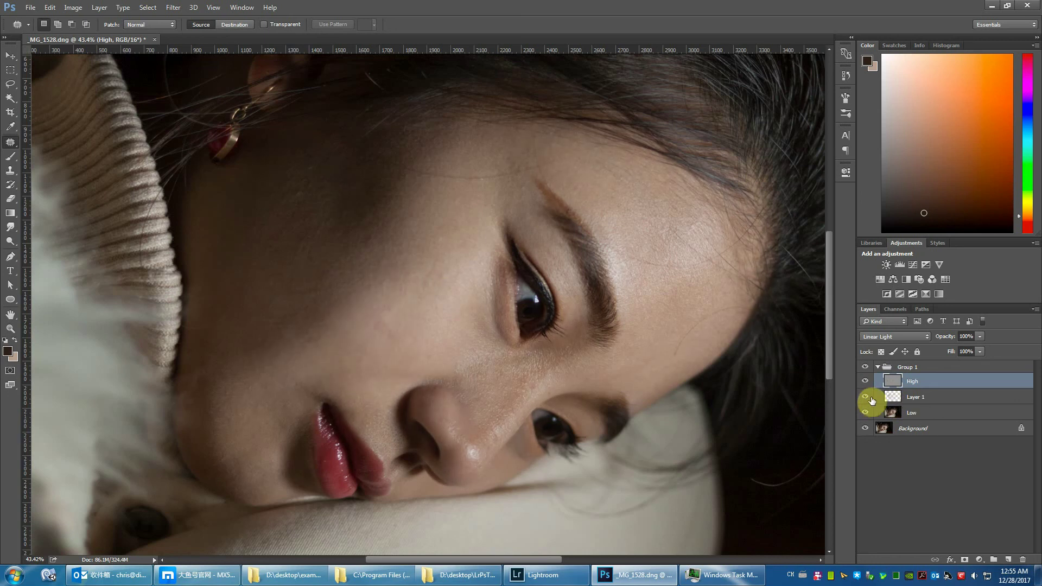
{"action": "left_click", "coordinate": [929, 399]}
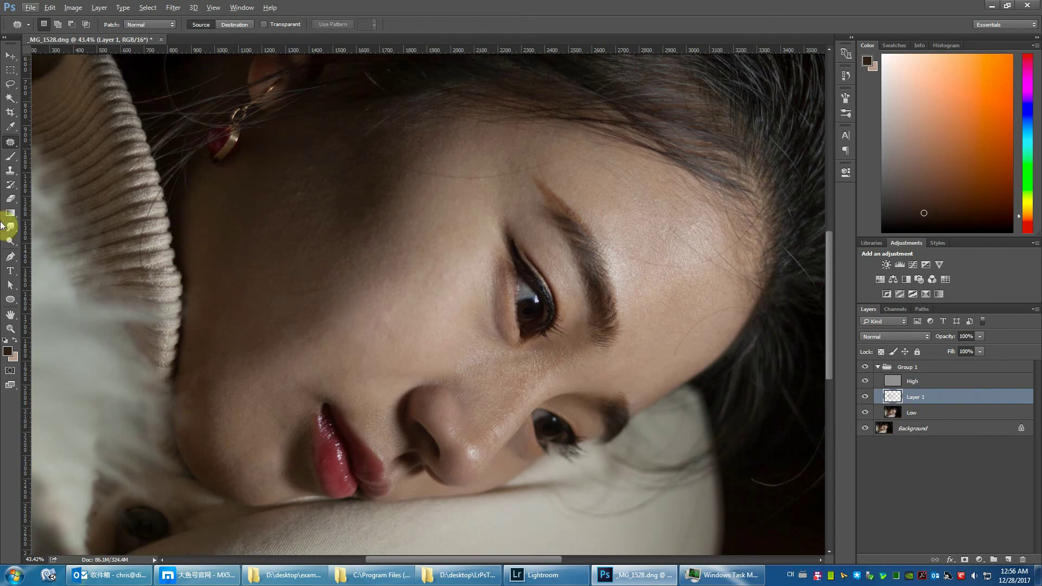
{"action": "left_click", "coordinate": [10, 157]}
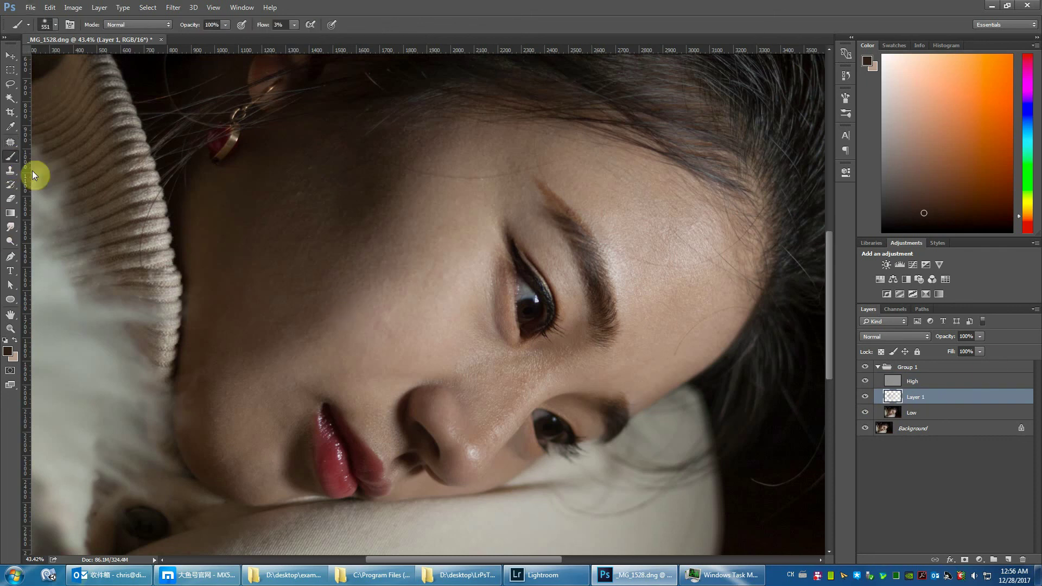
- Sample light and darker skin tones and paint them over the cheek near the earring
{"action": "left_click", "coordinate": [340, 315], "text": "alt"}
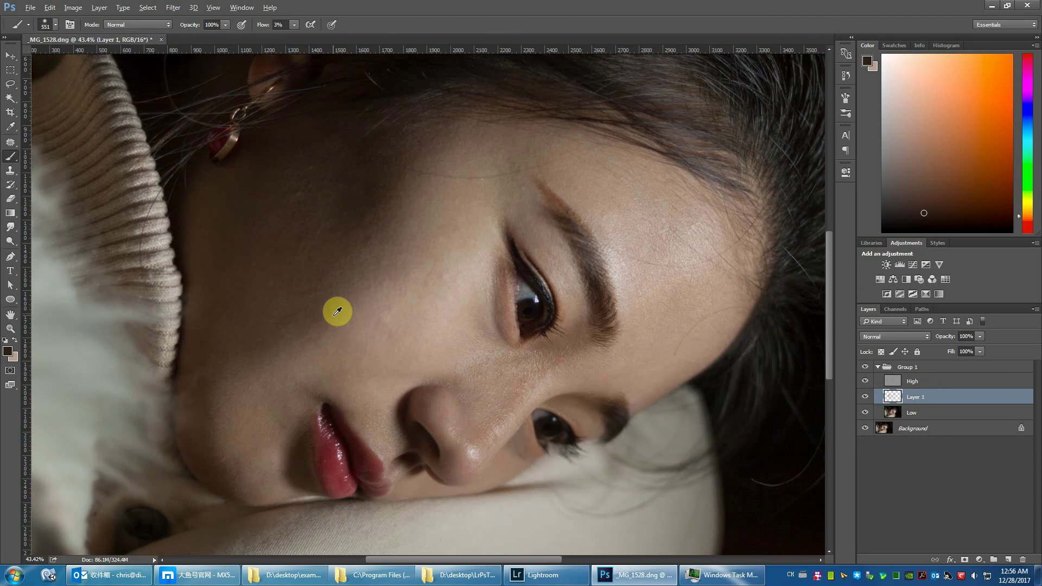
{"action": "mouse_move", "coordinate": [331, 306]}
{"action": "left_mouse_down"}
{"action": "mouse_move", "coordinate": [318, 309]}
{"action": "mouse_move", "coordinate": [323, 268]}
{"action": "mouse_move", "coordinate": [267, 356]}
{"action": "mouse_move", "coordinate": [330, 325]}
{"action": "mouse_move", "coordinate": [588, 324]}
{"action": "left_mouse_up"}
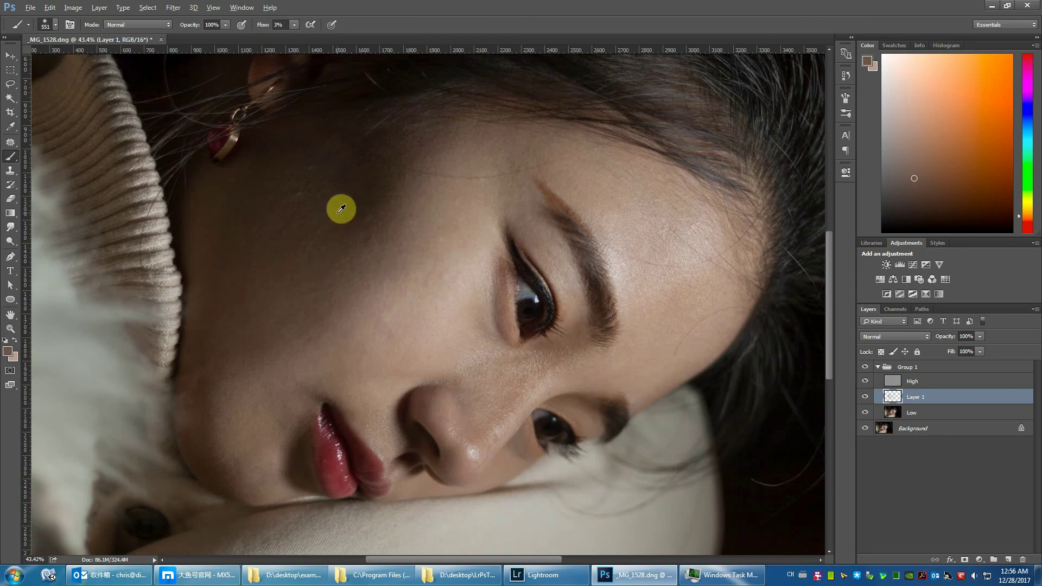
{"action": "mouse_move", "coordinate": [335, 236]}
{"action": "left_mouse_down"}
{"action": "mouse_move", "coordinate": [345, 242]}
{"action": "mouse_move", "coordinate": [279, 262]}
{"action": "mouse_move", "coordinate": [319, 233]}
{"action": "left_mouse_up"}
{"action": "left_click", "coordinate": [249, 199], "text": "alt"}
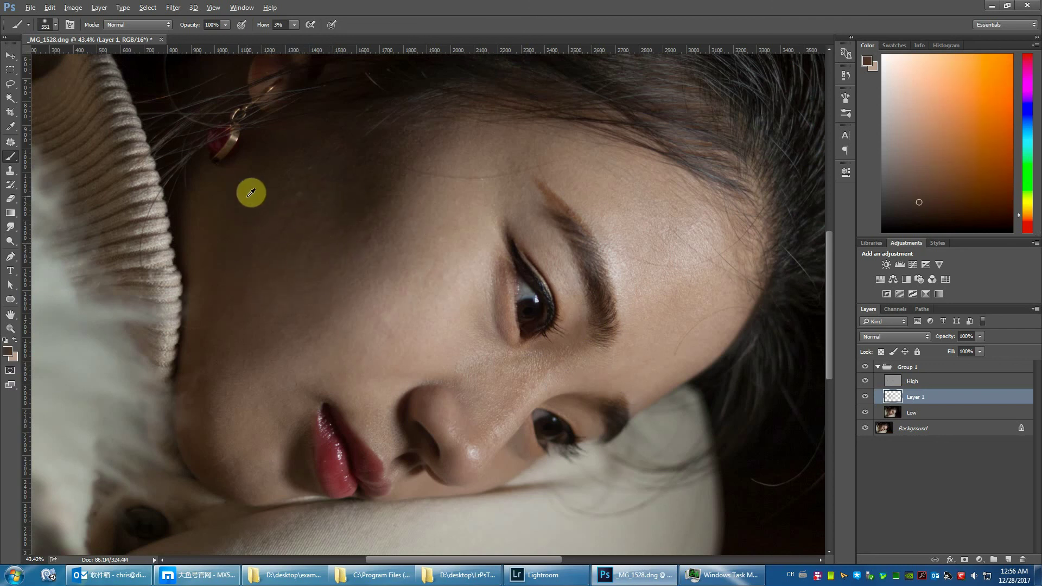
{"action": "mouse_move", "coordinate": [248, 198]}
{"action": "left_mouse_down"}
{"action": "mouse_move", "coordinate": [310, 175]}
{"action": "mouse_move", "coordinate": [290, 181]}
{"action": "left_mouse_up"}
{"action": "scroll", "coordinate": [291, 181], "scroll_direction": "up", "scroll_amount": 2}
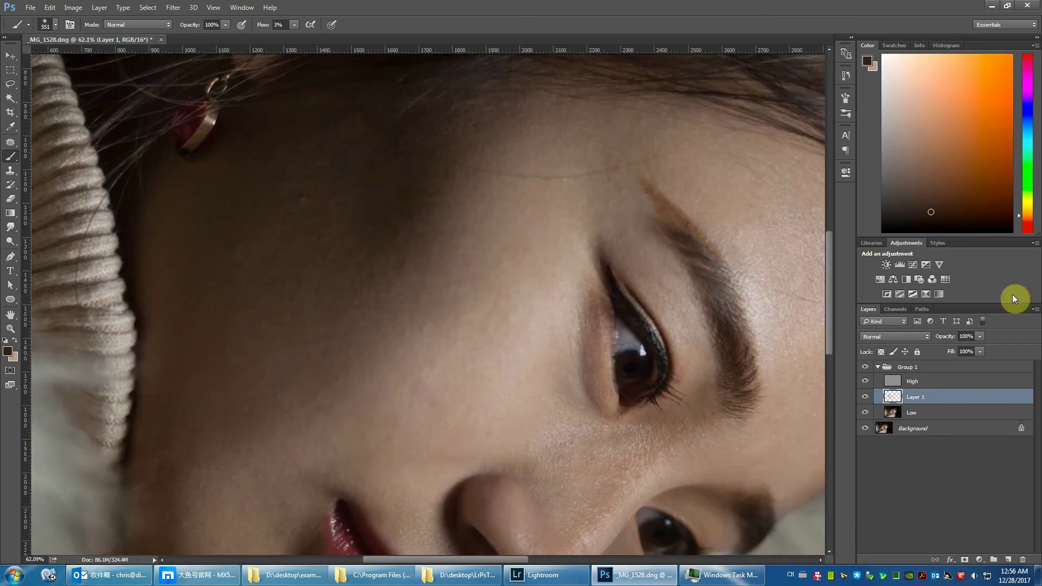
- On the High layer, patch two cheek blemishes below the earring with clean skin
{"action": "left_click", "coordinate": [900, 381]}
{"action": "scroll", "coordinate": [280, 160], "scroll_direction": "up", "scroll_amount": 2}
{"action": "scroll", "coordinate": [280, 159], "scroll_direction": "up", "scroll_amount": 3}
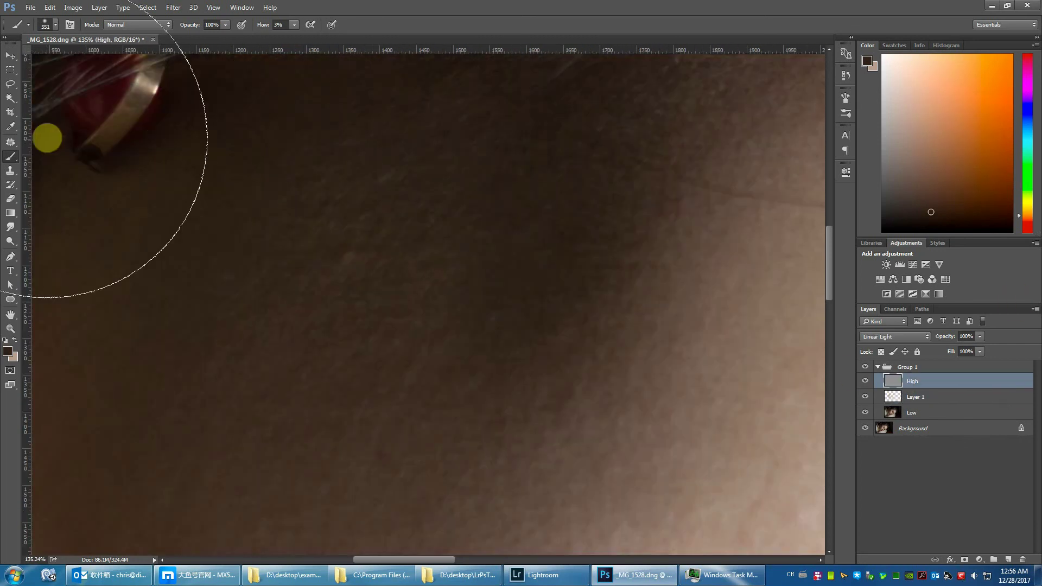
{"action": "key", "text": "j"}
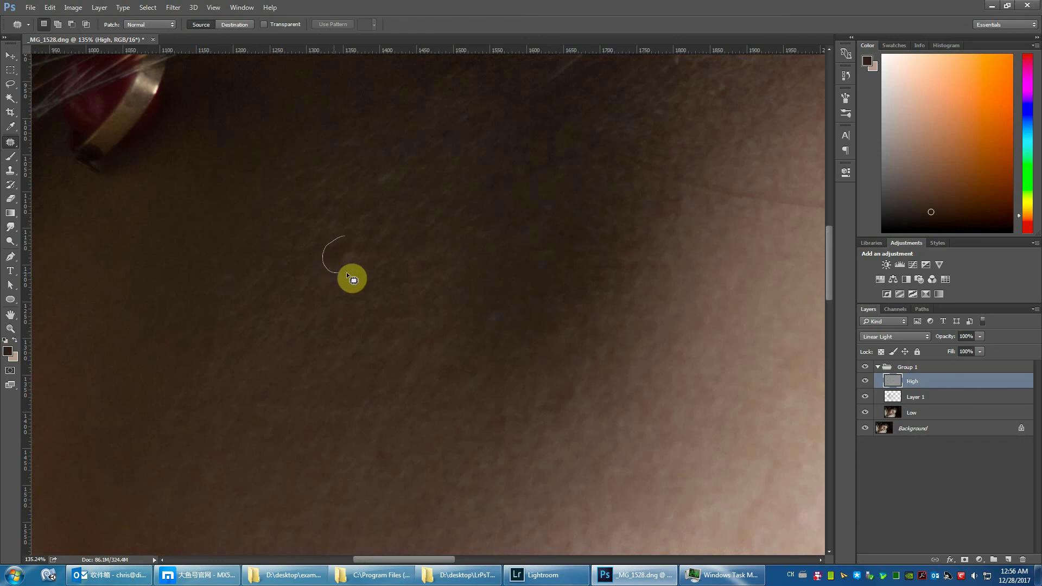
{"action": "mouse_move", "coordinate": [364, 214]}
{"action": "left_mouse_down"}
{"action": "mouse_move", "coordinate": [333, 238]}
{"action": "mouse_move", "coordinate": [283, 204]}
{"action": "mouse_move", "coordinate": [288, 293]}
{"action": "left_mouse_up"}
{"action": "mouse_move", "coordinate": [412, 163]}
{"action": "left_mouse_down"}
{"action": "mouse_move", "coordinate": [310, 206]}
{"action": "mouse_move", "coordinate": [389, 242]}
{"action": "left_mouse_up"}
{"action": "scroll", "coordinate": [403, 280], "scroll_direction": "down", "scroll_amount": 2}
{"action": "scroll", "coordinate": [403, 280], "scroll_direction": "down", "scroll_amount": 2}
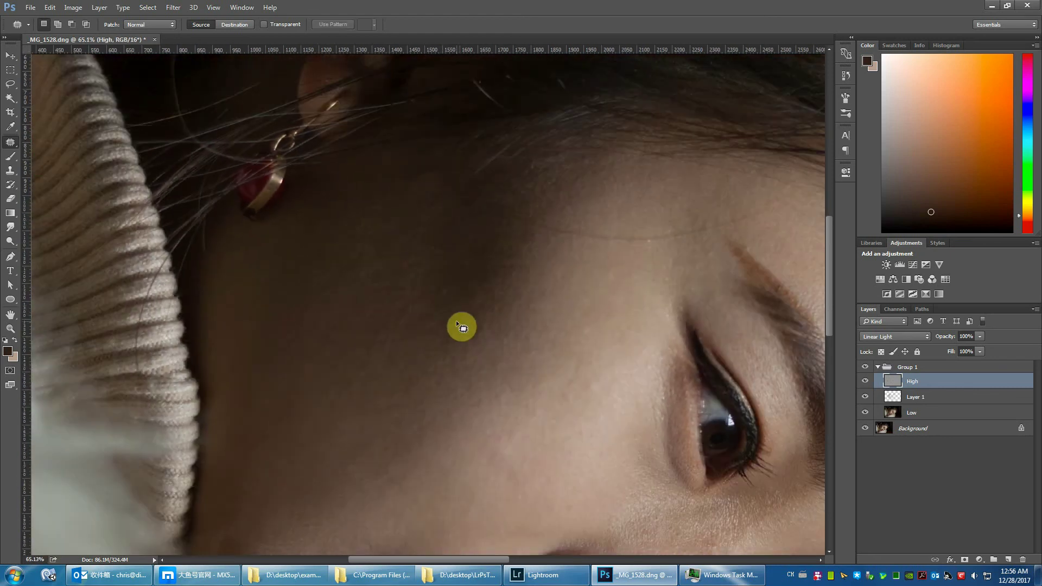
{"action": "scroll", "coordinate": [403, 319], "scroll_direction": "down", "scroll_amount": 2}
{"action": "scroll", "coordinate": [416, 311], "scroll_direction": "down", "scroll_amount": 2}
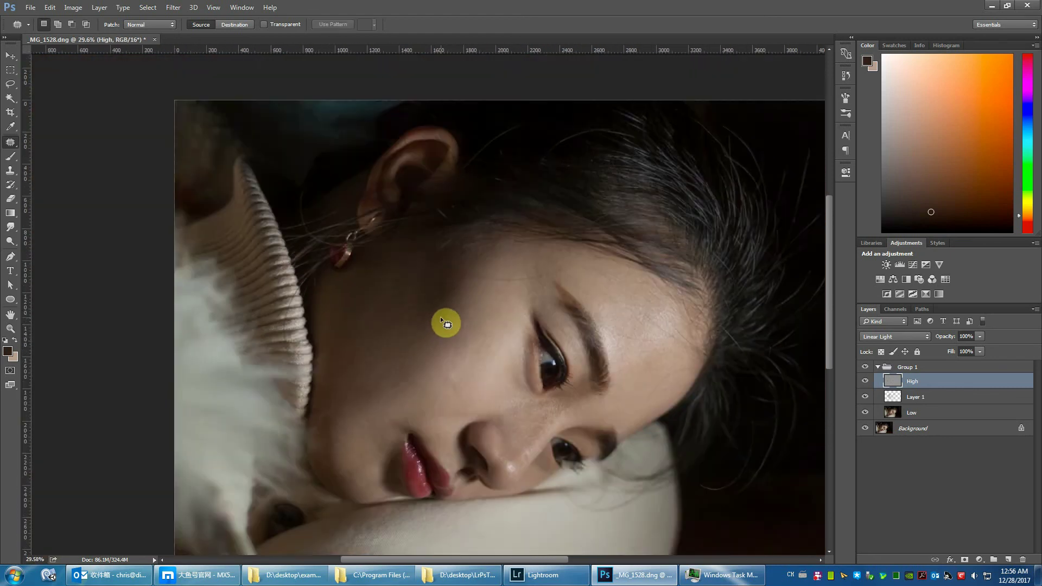
{"action": "scroll", "coordinate": [445, 320], "scroll_direction": "up", "scroll_amount": 2}
{"action": "scroll", "coordinate": [442, 316], "scroll_direction": "up", "scroll_amount": 2}
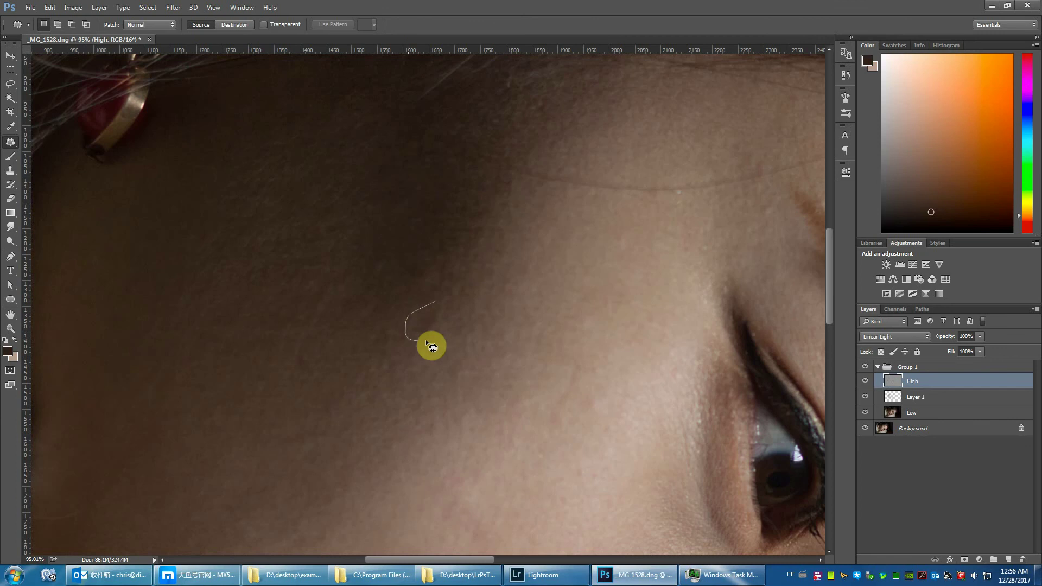
- Patch another small cheek spot, deselect, and outline one more spot
{"action": "mouse_move", "coordinate": [426, 340]}
{"action": "left_mouse_down"}
{"action": "mouse_move", "coordinate": [429, 325]}
{"action": "mouse_move", "coordinate": [485, 297]}
{"action": "left_mouse_up"}
{"action": "key", "text": "ctrl+d"}
{"action": "left_click_drag", "start_coordinate": [366, 340], "coordinate": [389, 339]}
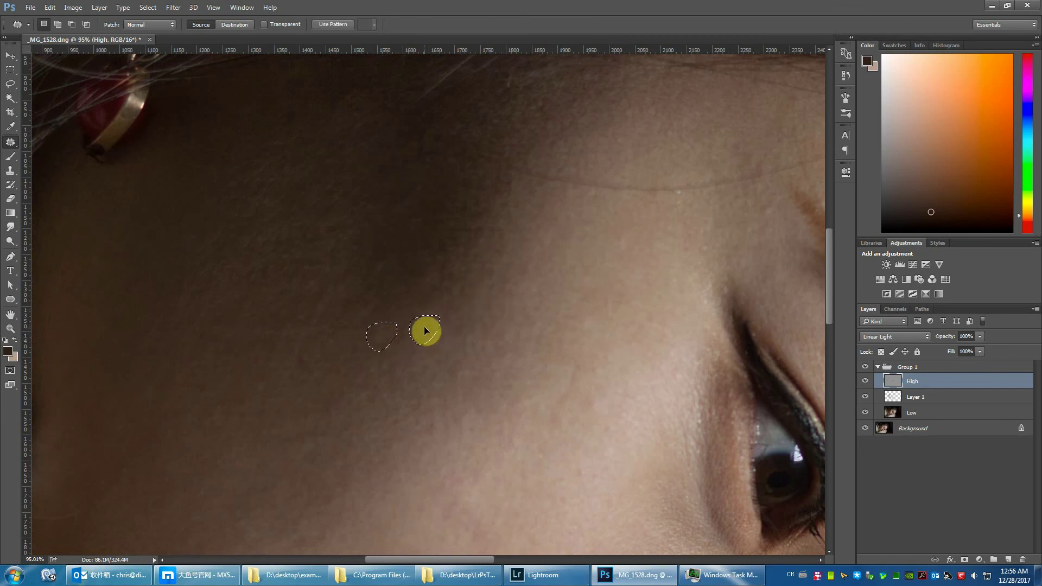
{"action": "scroll", "coordinate": [487, 348], "scroll_direction": "down", "scroll_amount": 3}
{"action": "scroll", "coordinate": [485, 344], "scroll_direction": "down", "scroll_amount": 2}
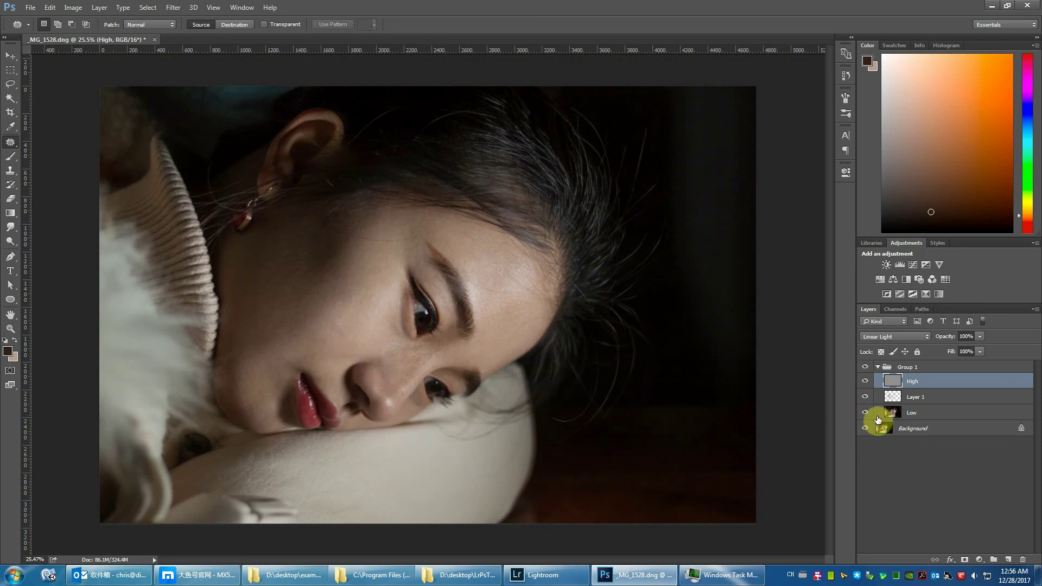
- Collapse Group 1 and toggle its visibility to compare the portrait before and after retouching
{"action": "left_click", "coordinate": [878, 367]}
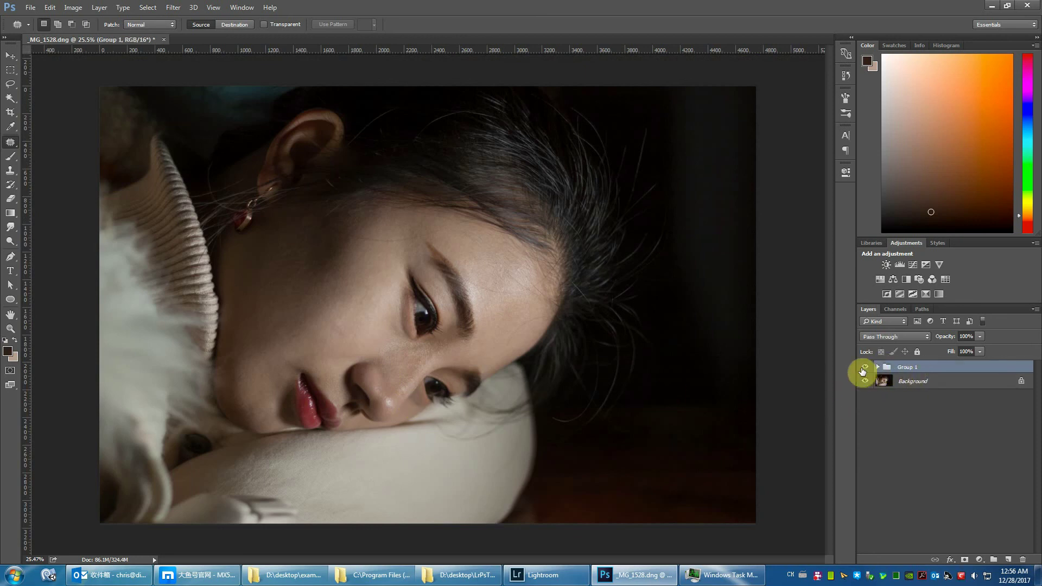
{"action": "left_click", "coordinate": [864, 367]}
{"action": "left_click", "coordinate": [864, 367]}
{"action": "left_click", "coordinate": [863, 369]}
- Stamp visible layers into Layer 2 and apply Surface Blur with radius 53, threshold 79
{"action": "key", "text": "ctrl+shift+alt+e"}
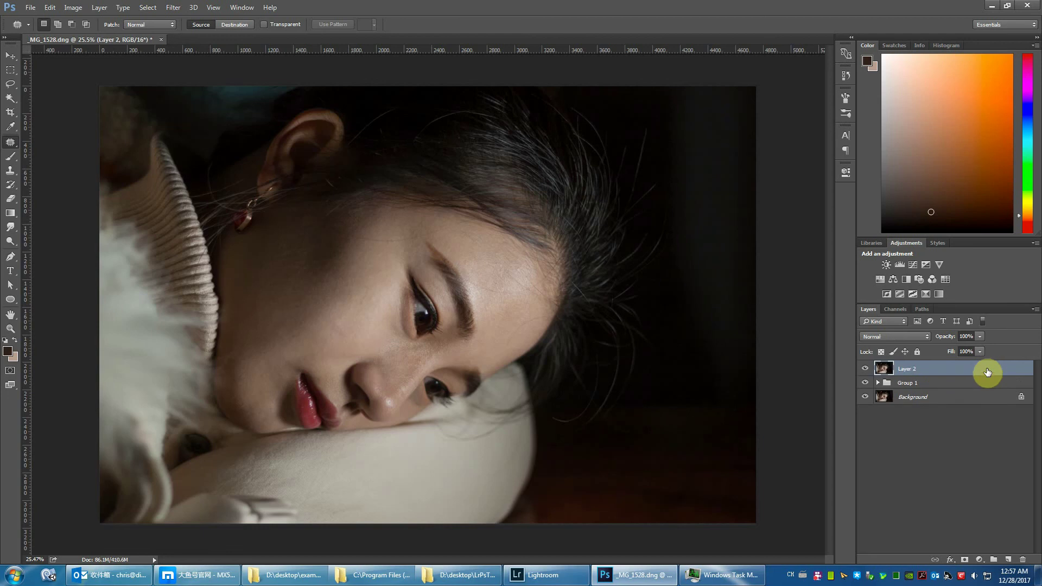
{"action": "left_click", "coordinate": [178, 10]}
{"action": "mouse_move", "coordinate": [178, 127]}
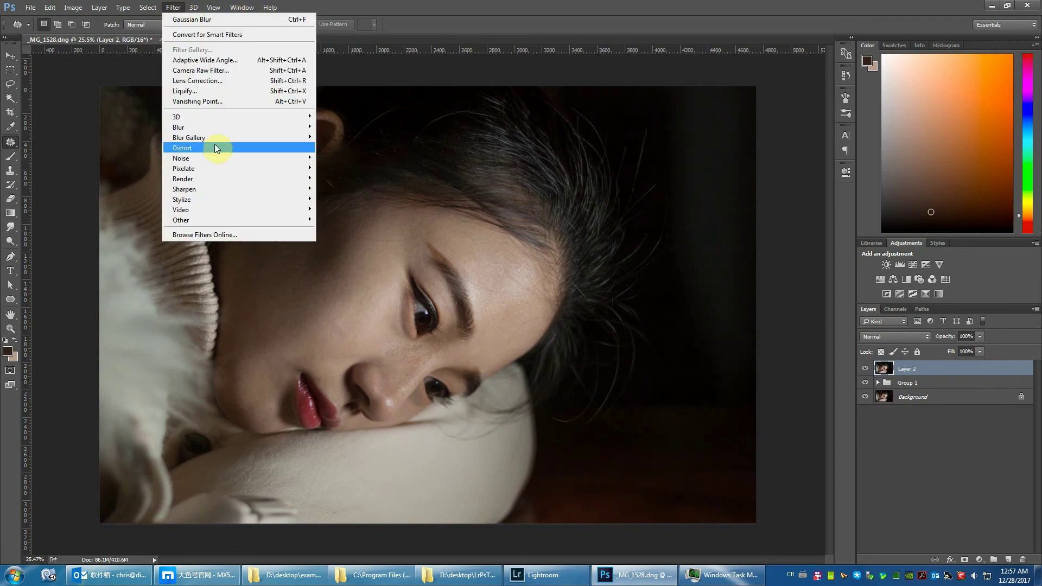
{"action": "left_click", "coordinate": [340, 229]}
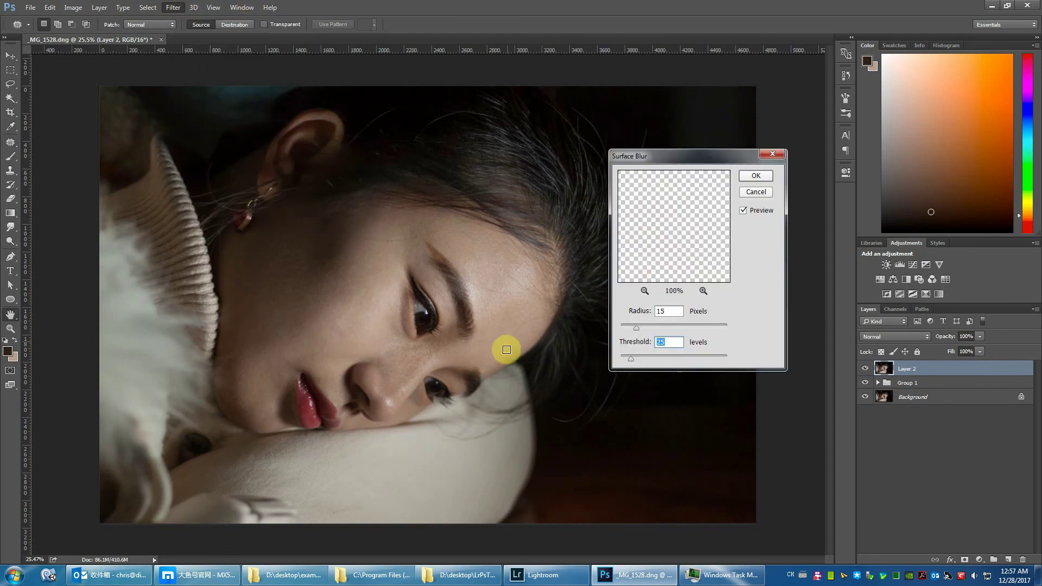
{"action": "left_click", "coordinate": [428, 372]}
{"action": "left_click", "coordinate": [410, 357]}
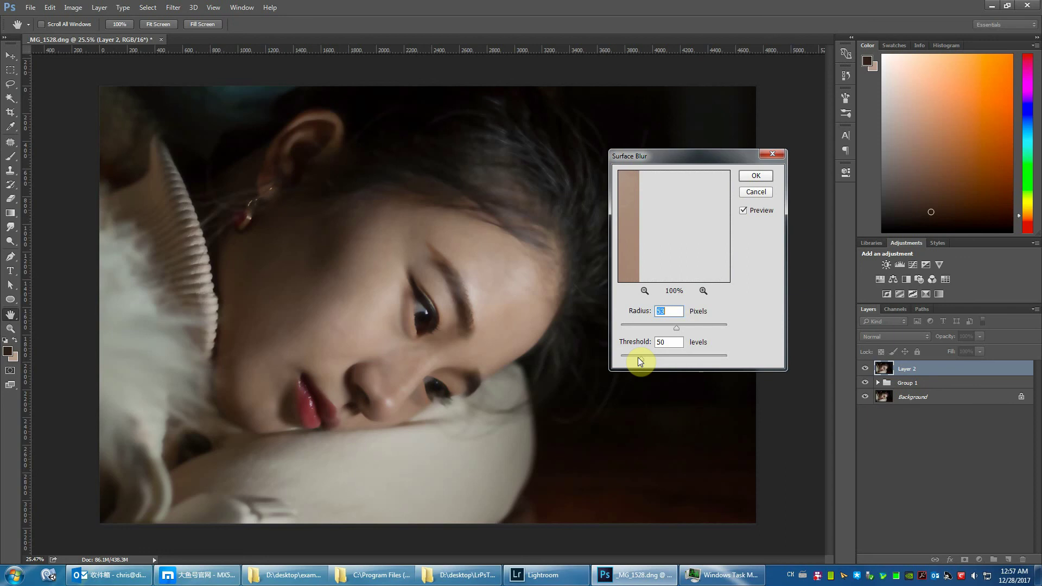
{"action": "left_click_drag", "start_coordinate": [638, 358], "coordinate": [653, 358]}
{"action": "key", "text": "Down"}
{"action": "key", "text": "Down"}
{"action": "key", "text": "Down"}
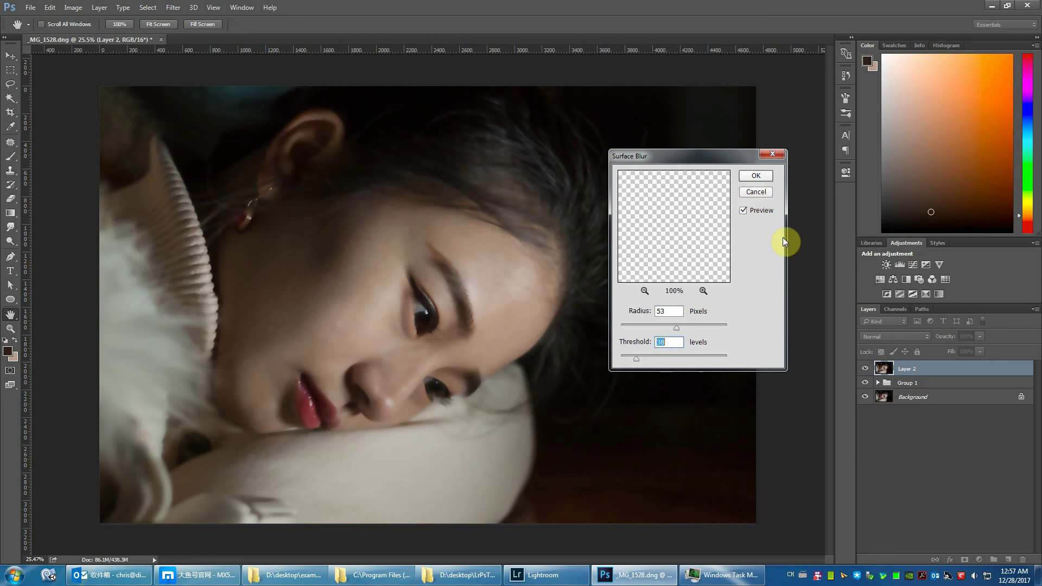
{"action": "key", "text": "shift+Up"}
{"action": "key", "text": "shift+Up"}
{"action": "key", "text": "shift+Up"}
{"action": "key", "text": "Up"}
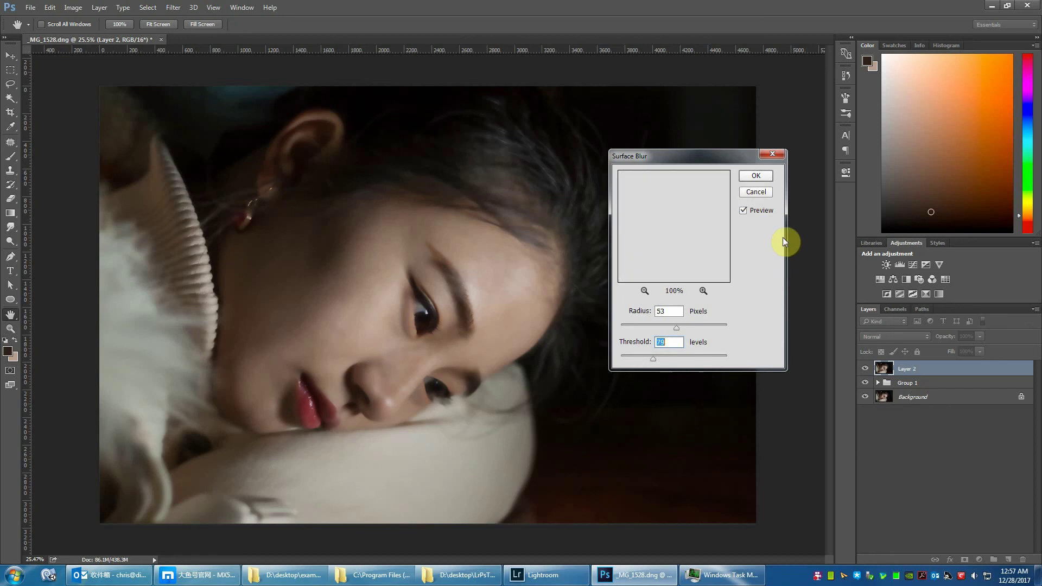
{"action": "key", "text": "Return"}
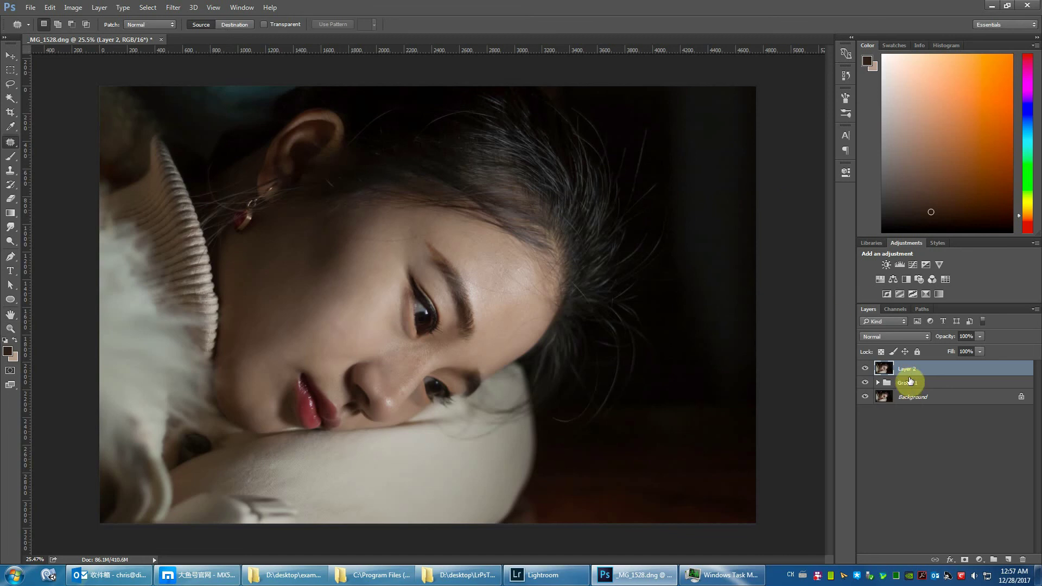
- Set Layer 2 to Vivid Light blending and invert its colours
{"action": "left_click", "coordinate": [912, 338]}
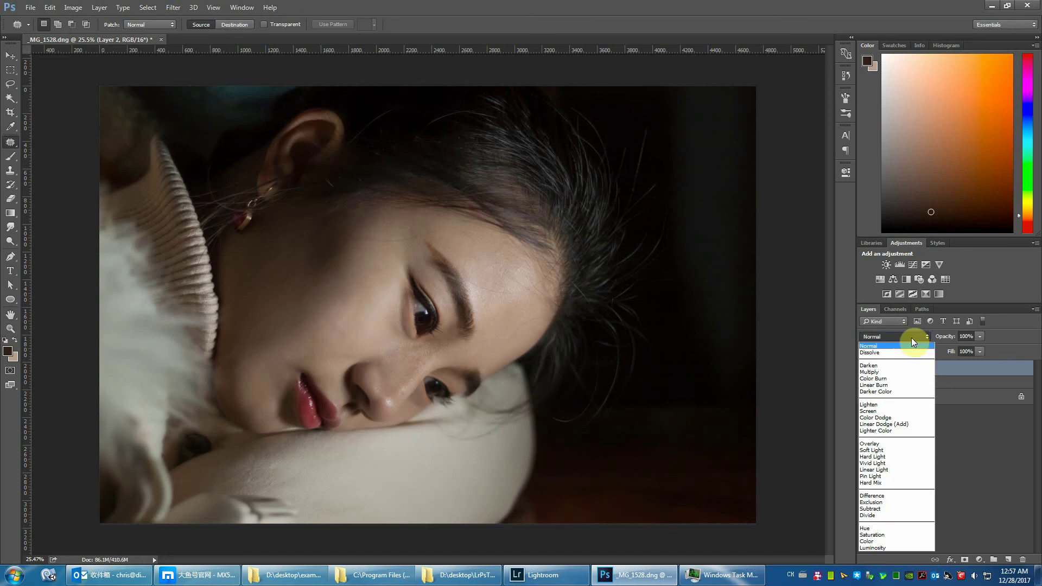
{"action": "left_click", "coordinate": [887, 462]}
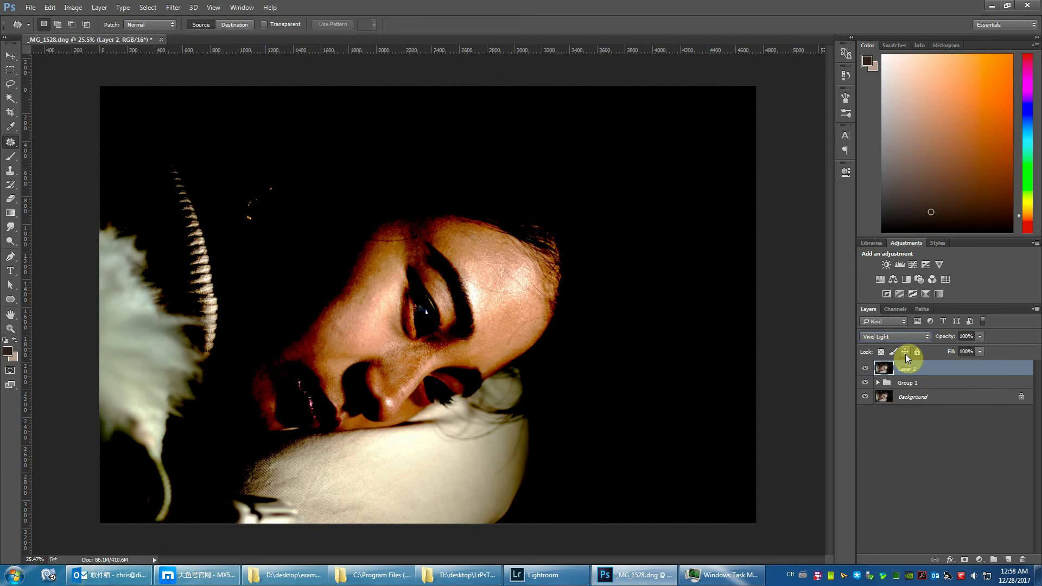
{"action": "key", "text": "shift+plus"}
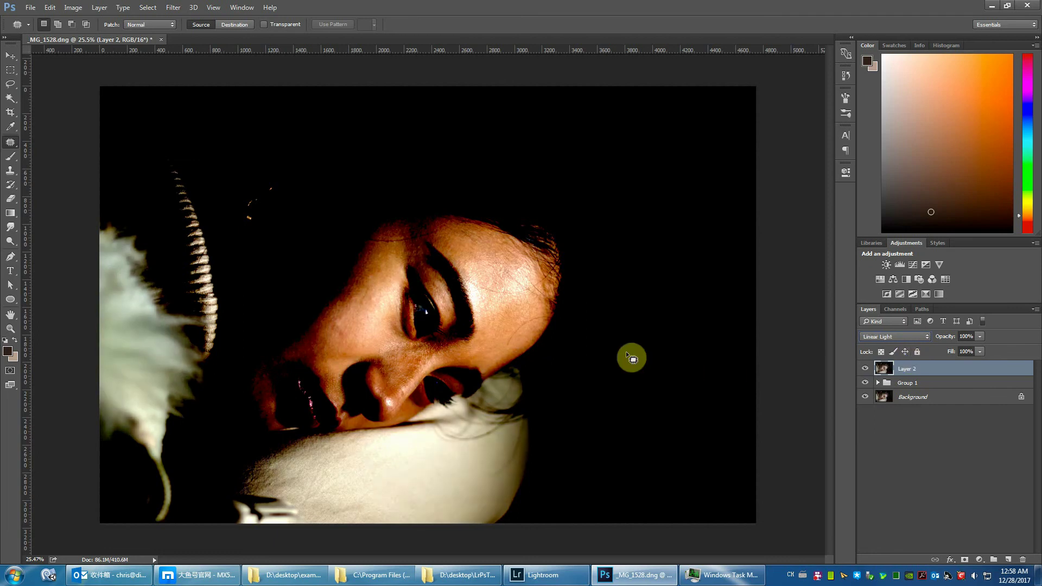
{"action": "key", "text": "ctrl+i"}
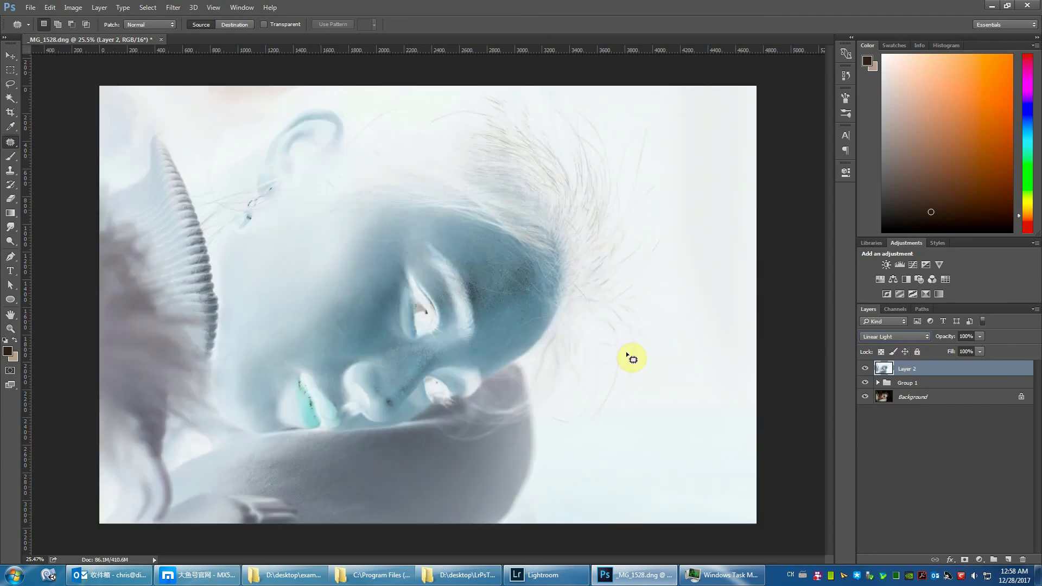
{"action": "key", "text": "shift+minus"}
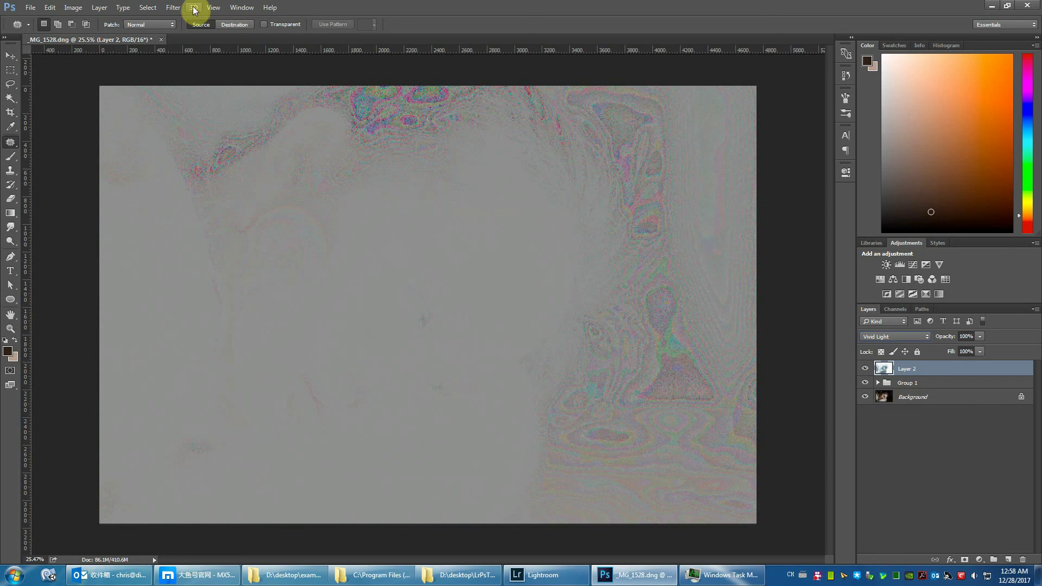
- Apply a High Pass filter of about 132 radius to Layer 2
{"action": "left_click", "coordinate": [173, 7]}
{"action": "mouse_move", "coordinate": [178, 127]}
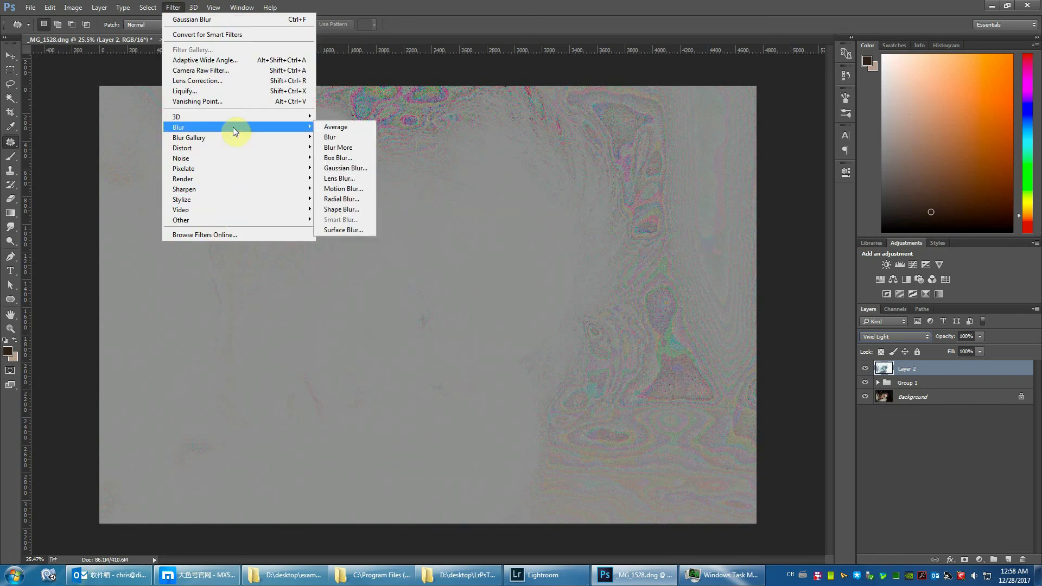
{"action": "mouse_move", "coordinate": [180, 220]}
{"action": "left_click", "coordinate": [345, 232]}
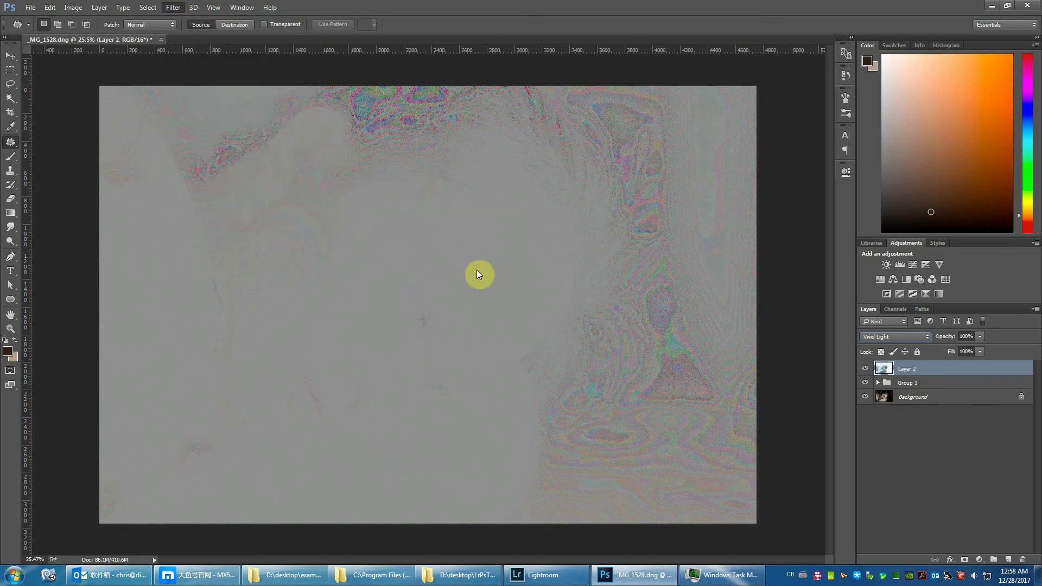
{"action": "left_click_drag", "start_coordinate": [691, 395], "coordinate": [679, 395]}
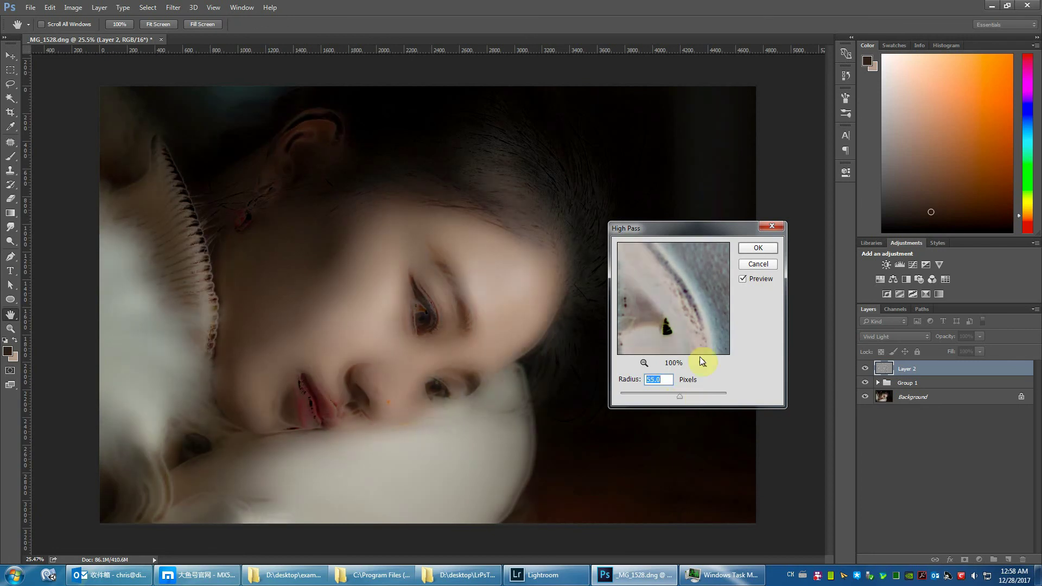
{"action": "left_click", "coordinate": [757, 247]}
- Apply a Gaussian Blur of about 4 and hide Layer 2 behind a black mask
{"action": "left_click", "coordinate": [173, 8]}
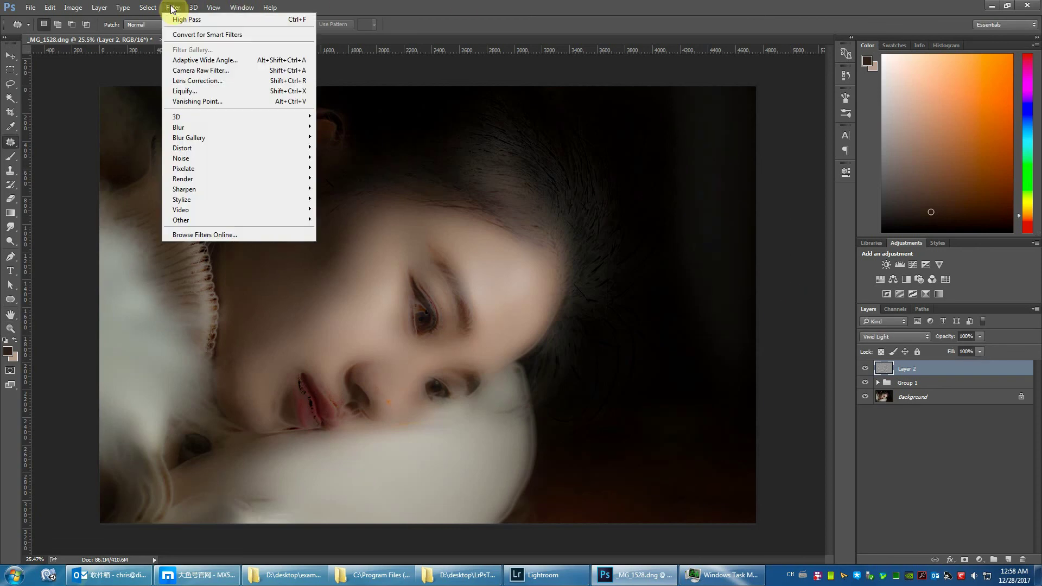
{"action": "left_click", "coordinate": [340, 170]}
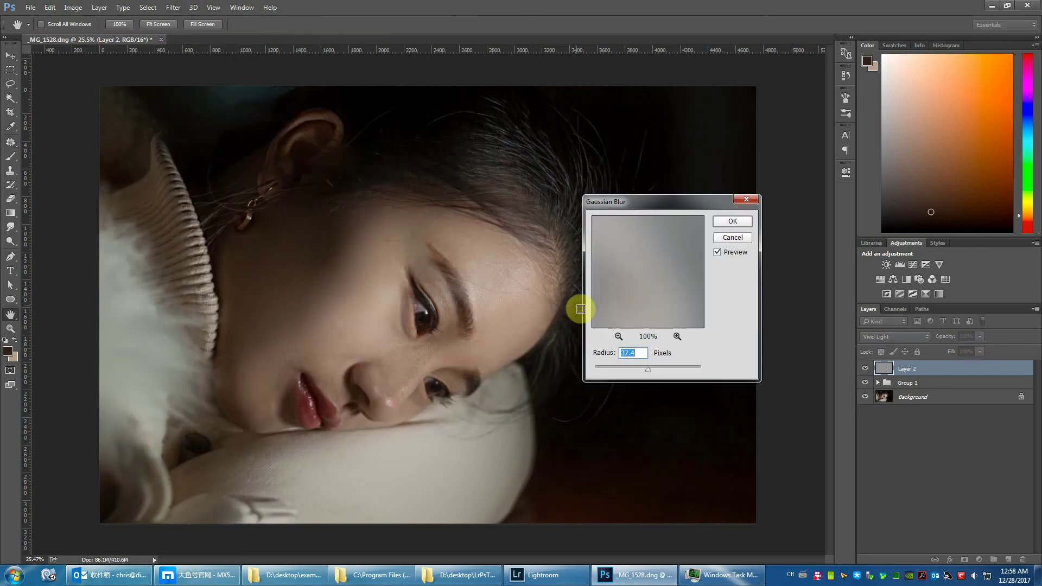
{"action": "mouse_move", "coordinate": [627, 366]}
{"action": "left_mouse_down"}
{"action": "mouse_move", "coordinate": [609, 370]}
{"action": "mouse_move", "coordinate": [624, 372]}
{"action": "left_mouse_up"}
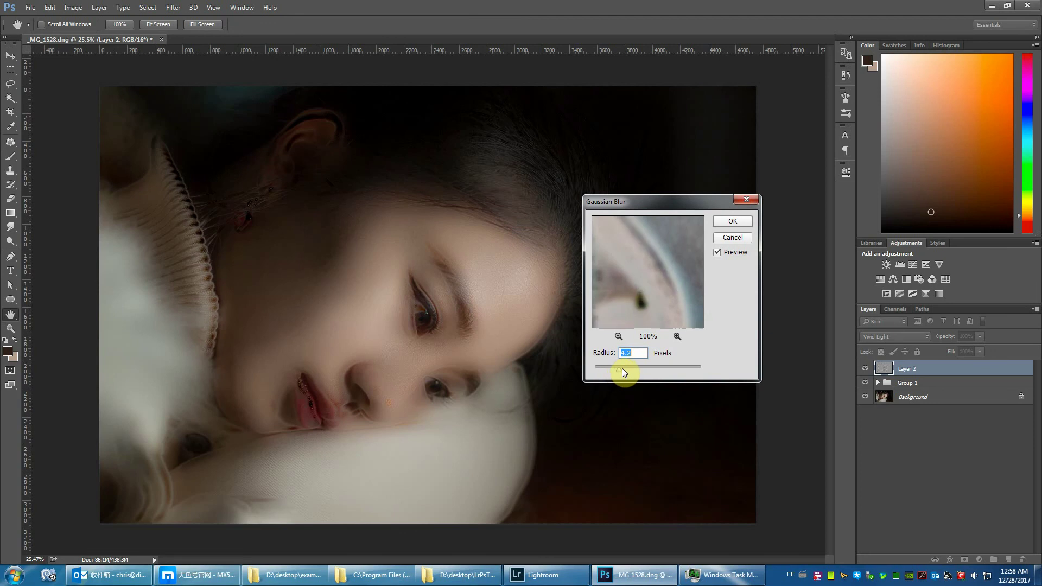
{"action": "left_click", "coordinate": [732, 221]}
{"action": "left_click", "coordinate": [963, 557], "text": "alt"}
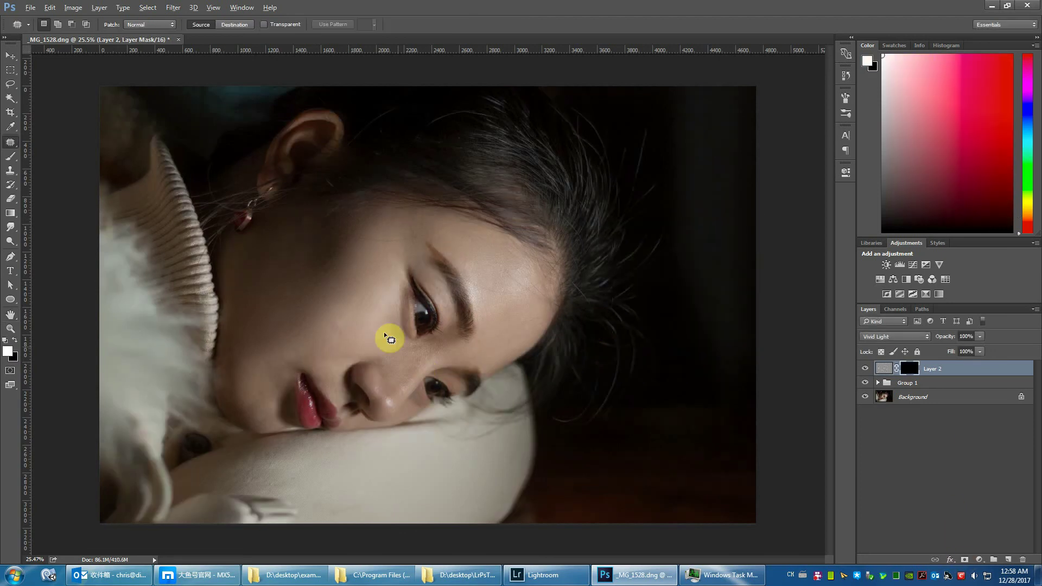
- Paint white at 100% brush flow on Layer 2's mask over cheek, temple and jaw
{"action": "key", "text": "b"}
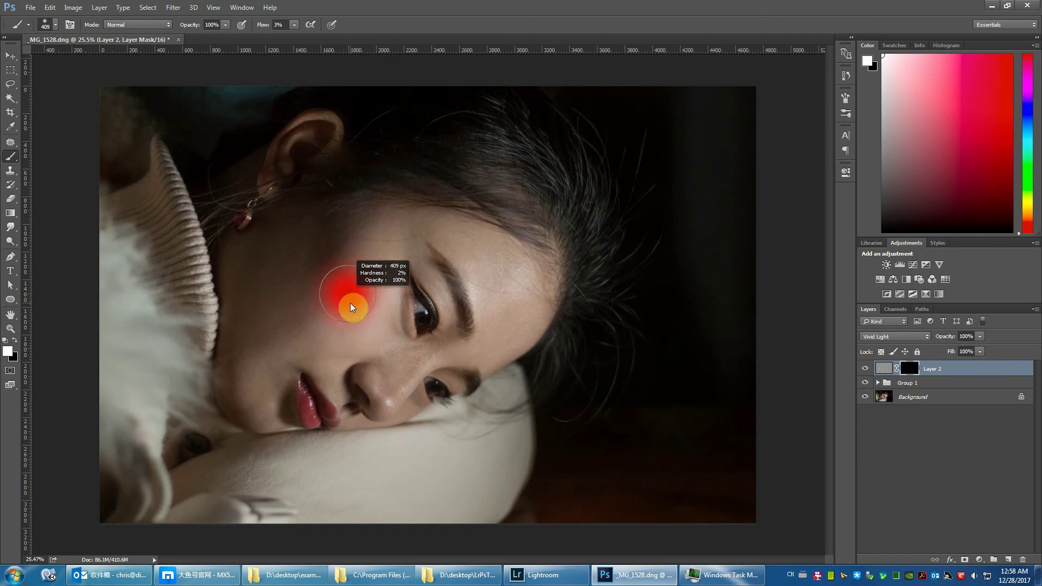
{"action": "scroll", "coordinate": [347, 310], "scroll_direction": "up", "scroll_amount": 3, "text": "alt"}
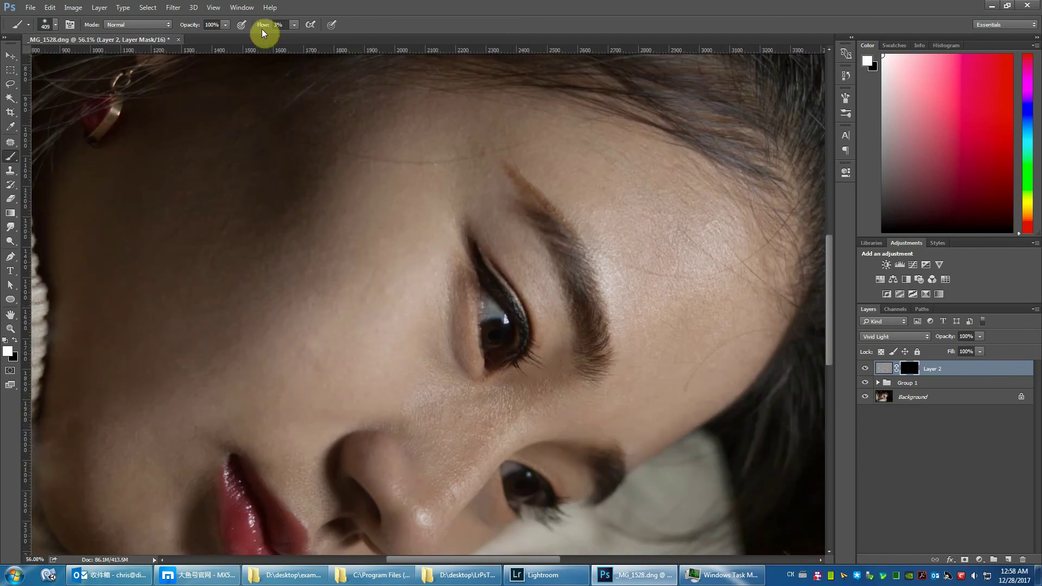
{"action": "left_click_drag", "start_coordinate": [261, 33], "coordinate": [392, 25]}
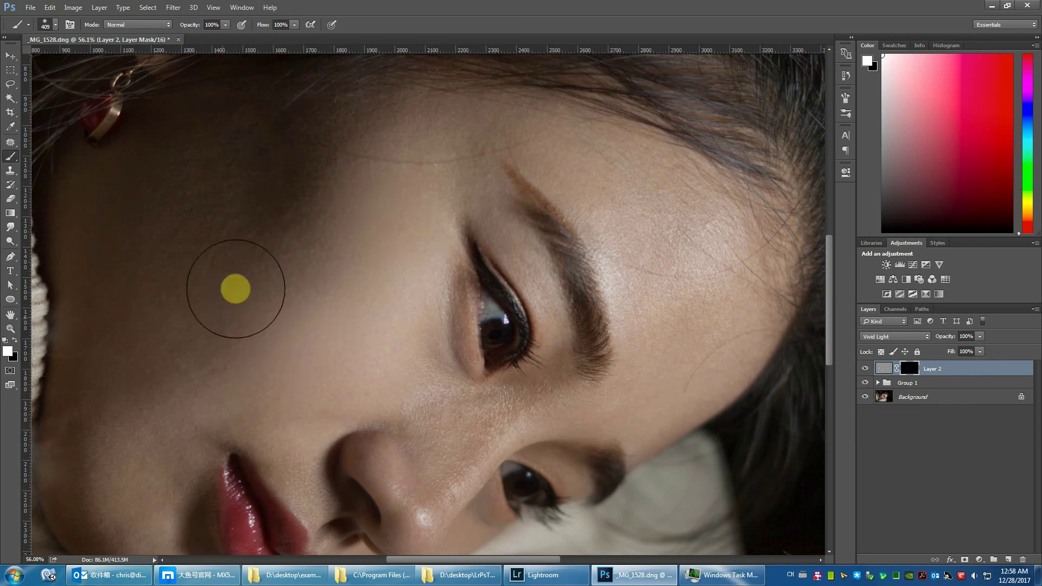
{"action": "left_click_drag", "start_coordinate": [219, 274], "coordinate": [272, 296]}
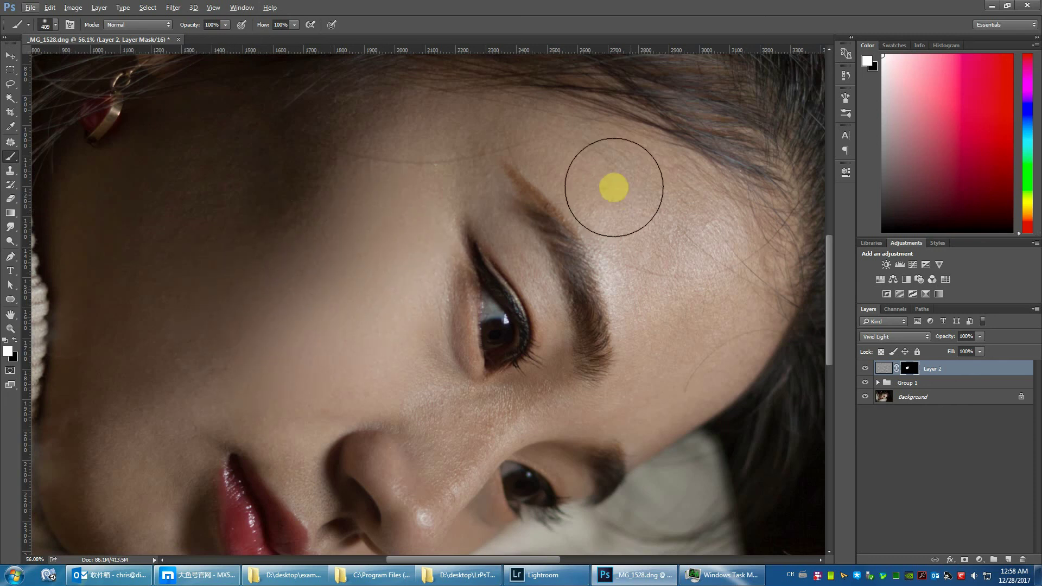
{"action": "mouse_move", "coordinate": [613, 187]}
{"action": "left_mouse_down"}
{"action": "mouse_move", "coordinate": [638, 402]}
{"action": "mouse_move", "coordinate": [451, 421]}
{"action": "mouse_move", "coordinate": [433, 409]}
{"action": "mouse_move", "coordinate": [416, 356]}
{"action": "mouse_move", "coordinate": [432, 326]}
{"action": "mouse_move", "coordinate": [426, 309]}
{"action": "mouse_move", "coordinate": [456, 407]}
{"action": "mouse_move", "coordinate": [472, 367]}
{"action": "mouse_move", "coordinate": [456, 320]}
{"action": "mouse_move", "coordinate": [413, 414]}
{"action": "mouse_move", "coordinate": [492, 157]}
{"action": "mouse_move", "coordinate": [503, 154]}
{"action": "mouse_move", "coordinate": [435, 160]}
{"action": "mouse_move", "coordinate": [376, 135]}
{"action": "mouse_move", "coordinate": [416, 188]}
{"action": "mouse_move", "coordinate": [365, 224]}
{"action": "mouse_move", "coordinate": [375, 337]}
{"action": "mouse_move", "coordinate": [493, 195]}
{"action": "mouse_move", "coordinate": [339, 246]}
{"action": "mouse_move", "coordinate": [374, 249]}
{"action": "mouse_move", "coordinate": [356, 202]}
{"action": "mouse_move", "coordinate": [324, 240]}
{"action": "mouse_move", "coordinate": [291, 356]}
{"action": "mouse_move", "coordinate": [299, 383]}
{"action": "mouse_move", "coordinate": [277, 328]}
{"action": "mouse_move", "coordinate": [342, 246]}
{"action": "left_mouse_up"}
{"action": "mouse_move", "coordinate": [377, 209]}
{"action": "left_mouse_down"}
{"action": "mouse_move", "coordinate": [344, 211]}
{"action": "mouse_move", "coordinate": [334, 386]}
{"action": "mouse_move", "coordinate": [357, 356]}
{"action": "mouse_move", "coordinate": [380, 309]}
{"action": "mouse_move", "coordinate": [340, 373]}
{"action": "mouse_move", "coordinate": [292, 353]}
{"action": "mouse_move", "coordinate": [464, 325]}
{"action": "mouse_move", "coordinate": [458, 344]}
{"action": "mouse_move", "coordinate": [444, 295]}
{"action": "mouse_move", "coordinate": [458, 334]}
{"action": "mouse_move", "coordinate": [469, 319]}
{"action": "mouse_move", "coordinate": [472, 300]}
{"action": "mouse_move", "coordinate": [448, 302]}
{"action": "mouse_move", "coordinate": [445, 344]}
{"action": "mouse_move", "coordinate": [347, 377]}
{"action": "mouse_move", "coordinate": [334, 360]}
{"action": "mouse_move", "coordinate": [330, 416]}
{"action": "mouse_move", "coordinate": [623, 307]}
{"action": "mouse_move", "coordinate": [602, 314]}
{"action": "mouse_move", "coordinate": [579, 347]}
{"action": "mouse_move", "coordinate": [604, 305]}
{"action": "mouse_move", "coordinate": [593, 328]}
{"action": "mouse_move", "coordinate": [637, 325]}
{"action": "mouse_move", "coordinate": [591, 374]}
{"action": "mouse_move", "coordinate": [675, 300]}
{"action": "mouse_move", "coordinate": [578, 379]}
{"action": "mouse_move", "coordinate": [667, 309]}
{"action": "mouse_move", "coordinate": [579, 365]}
{"action": "mouse_move", "coordinate": [543, 340]}
{"action": "mouse_move", "coordinate": [558, 367]}
{"action": "left_mouse_up"}
{"action": "key", "text": "x"}
{"action": "key", "text": "x"}
{"action": "key", "text": "x"}
{"action": "key", "text": "x"}
{"action": "key", "text": "x"}
- Touch up Layer 2's mask beside the nose with a smaller brush
{"action": "left_click_drag", "start_coordinate": [551, 293], "coordinate": [486, 221]}
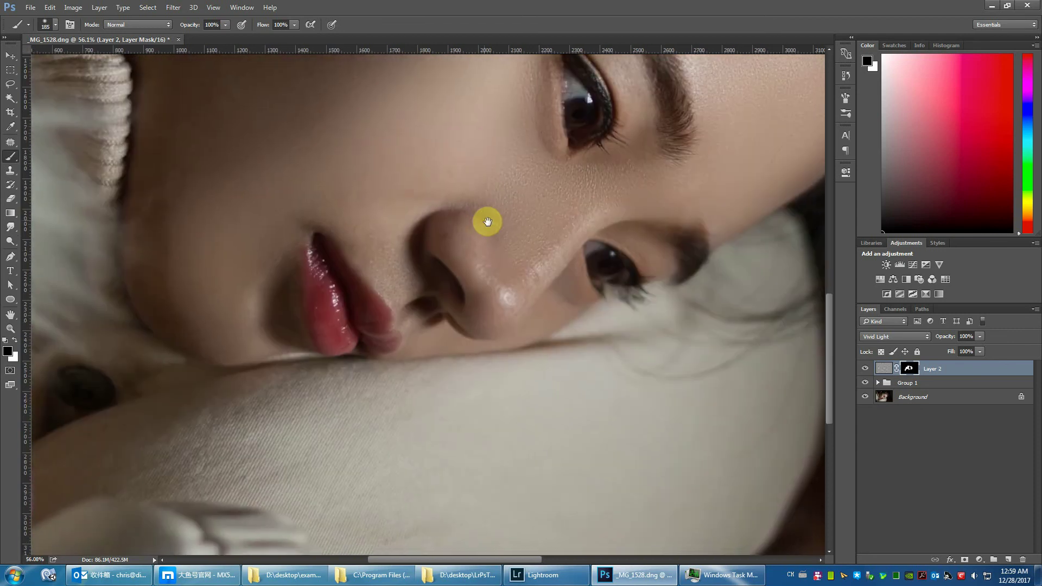
{"action": "left_click", "coordinate": [600, 306]}
{"action": "left_click_drag", "start_coordinate": [600, 306], "coordinate": [537, 221]}
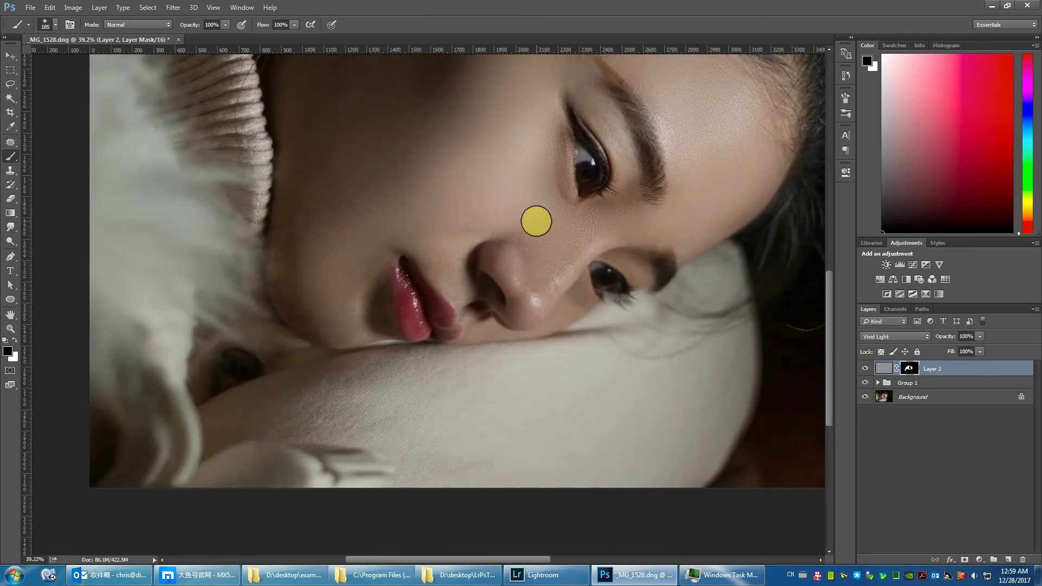
{"action": "scroll", "coordinate": [463, 243], "scroll_direction": "up", "scroll_amount": 2}
{"action": "key", "text": "x"}
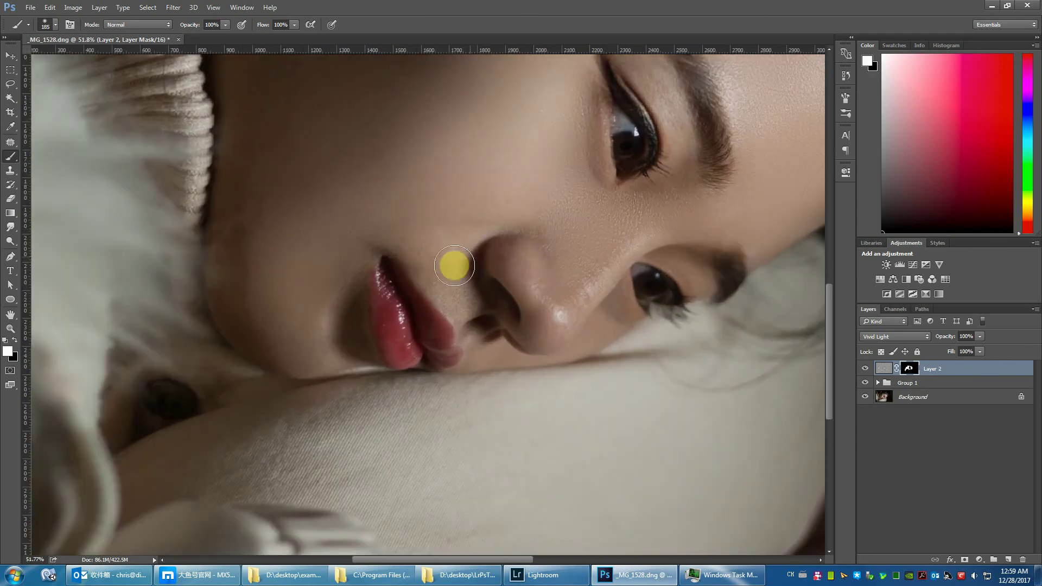
{"action": "key", "text": "x"}
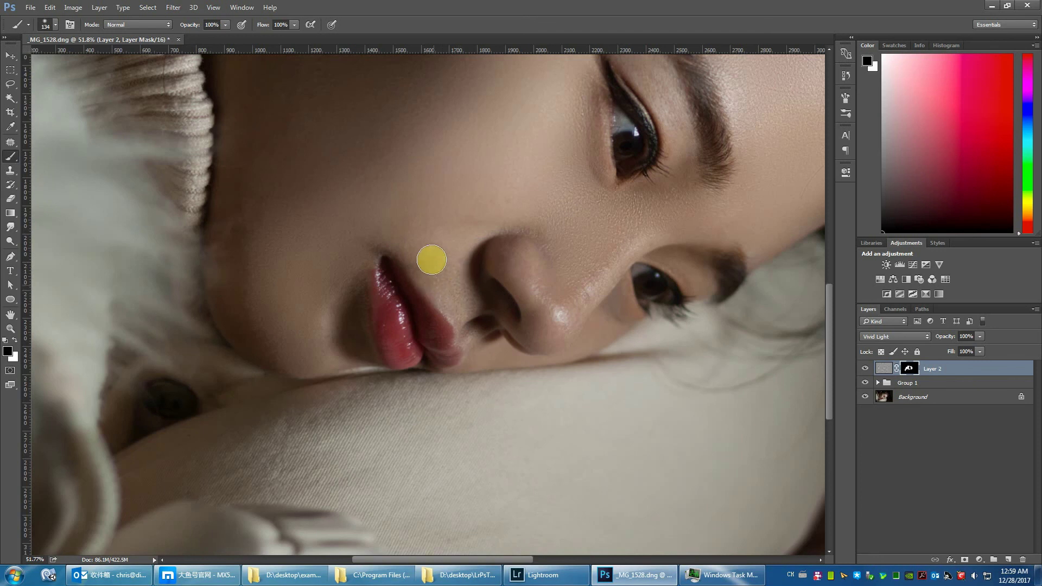
{"action": "left_click_drag", "start_coordinate": [445, 275], "coordinate": [464, 357]}
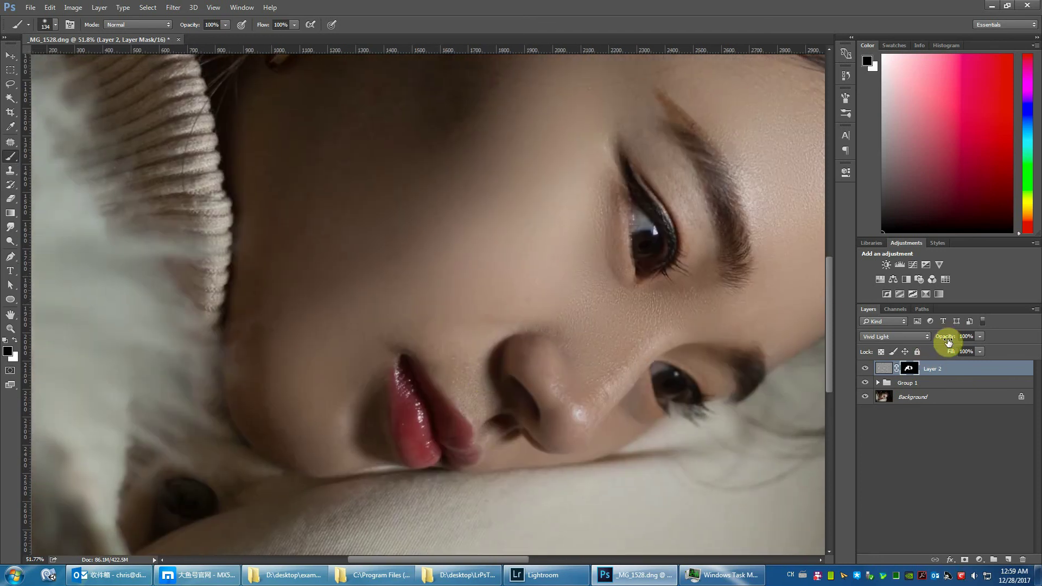
- Lower Layer 2's opacity to about 33% and zoom out to view the whole photo
{"action": "left_click_drag", "start_coordinate": [948, 341], "coordinate": [907, 342]}
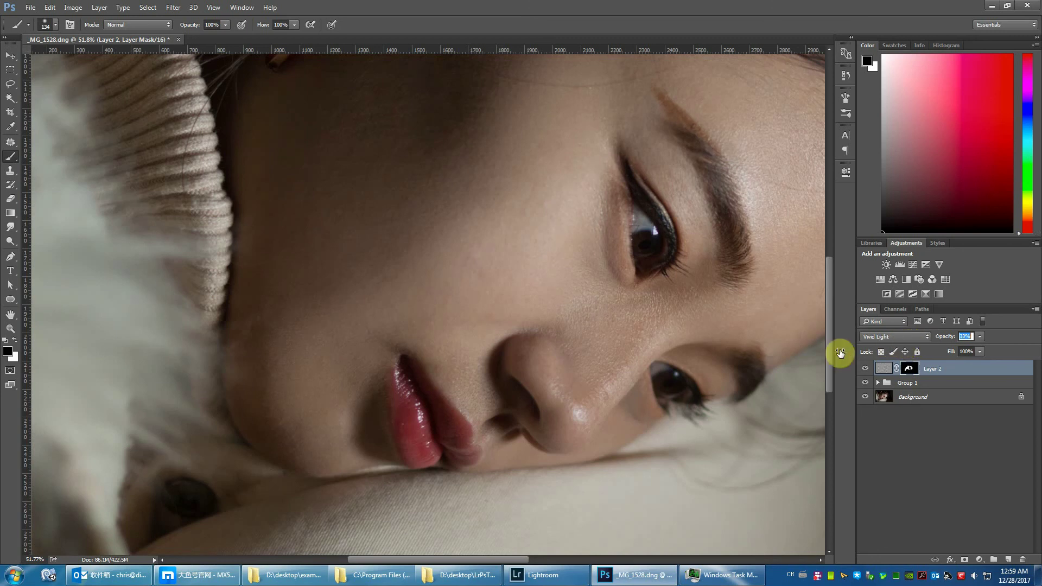
{"action": "key", "text": "ctrl+0"}
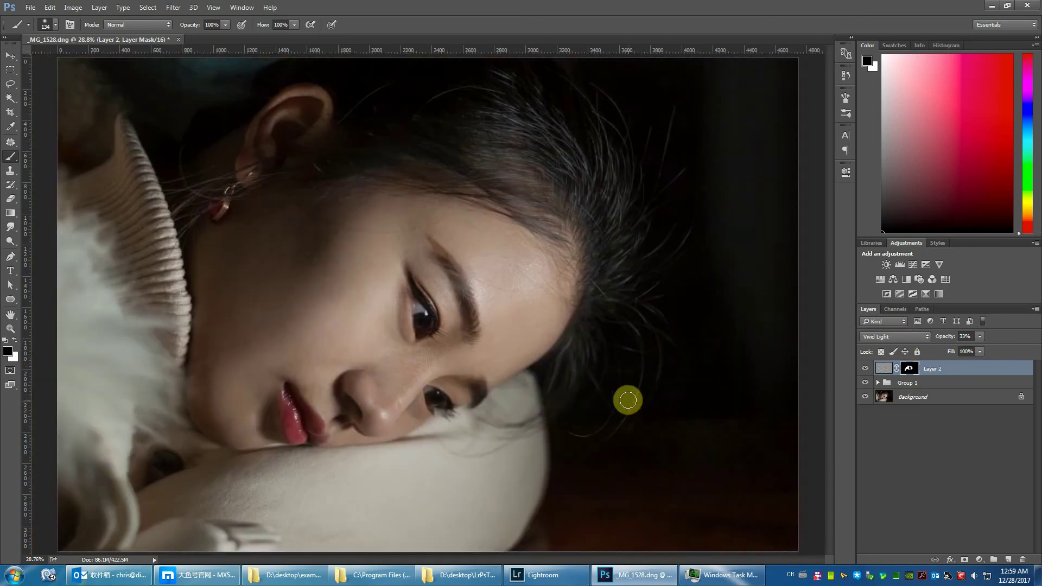
{"action": "key", "text": "ctrl+minus"}
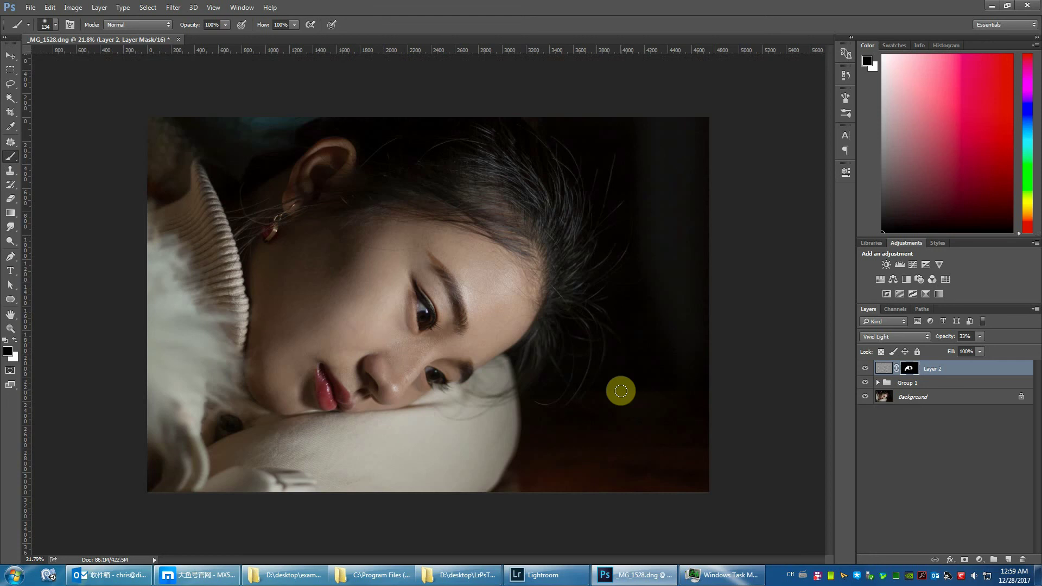
- Add a Color Balance adjustment layer and nudge the midtones slightly toward red
{"action": "left_click", "coordinate": [892, 279]}
{"action": "left_click_drag", "start_coordinate": [740, 222], "coordinate": [738, 242]}
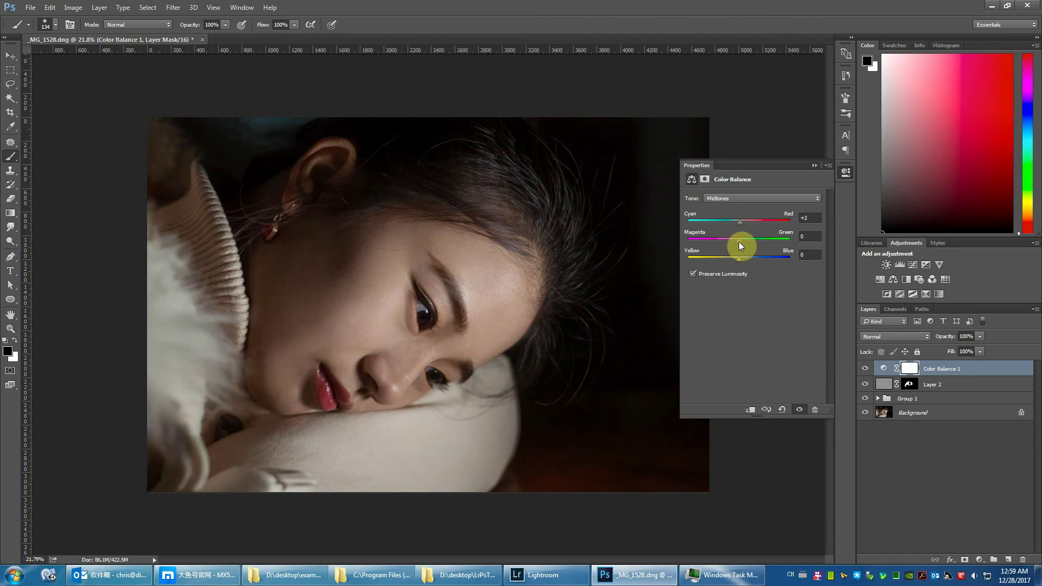
{"action": "left_click_drag", "start_coordinate": [737, 260], "coordinate": [737, 259]}
- Adjust Color Balance highlights and shadows, nudging shadows slightly toward green, then close Properties
{"action": "left_click", "coordinate": [758, 199]}
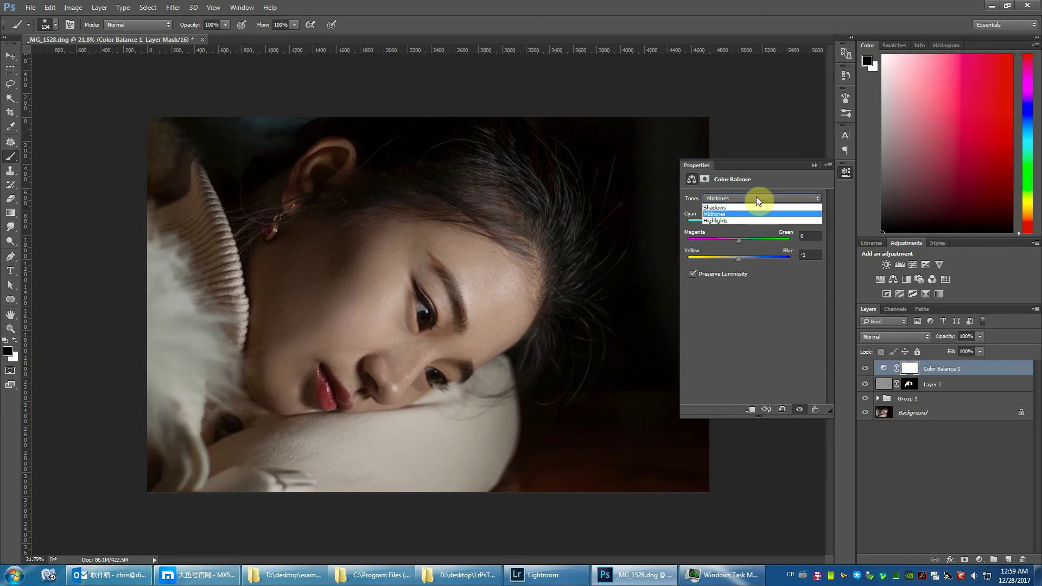
{"action": "left_click", "coordinate": [730, 220]}
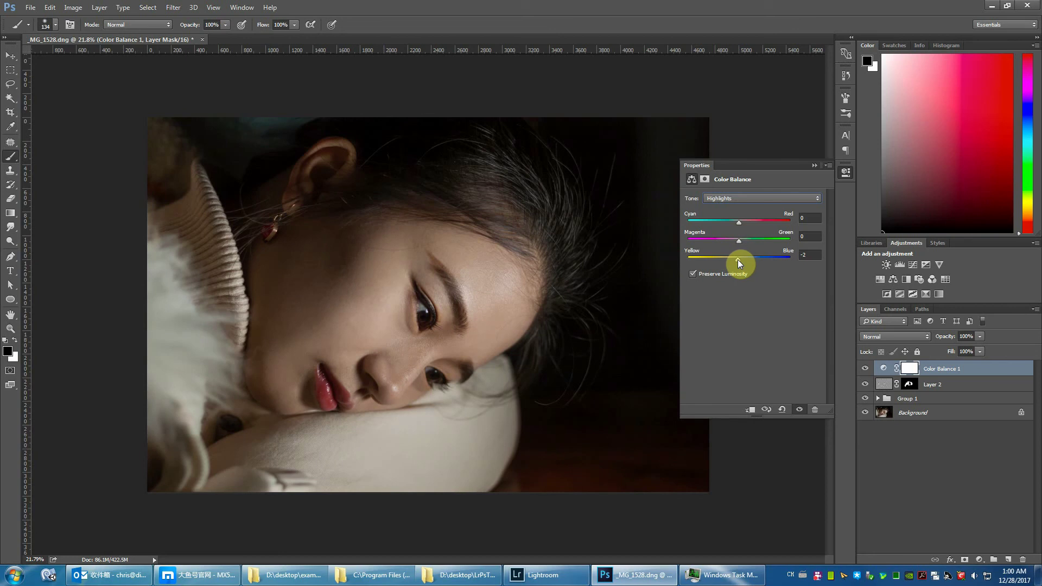
{"action": "left_click", "coordinate": [744, 196]}
{"action": "left_click_drag", "start_coordinate": [740, 223], "coordinate": [739, 223]}
{"action": "left_click_drag", "start_coordinate": [739, 241], "coordinate": [739, 241]}
{"action": "left_click", "coordinate": [814, 165]}
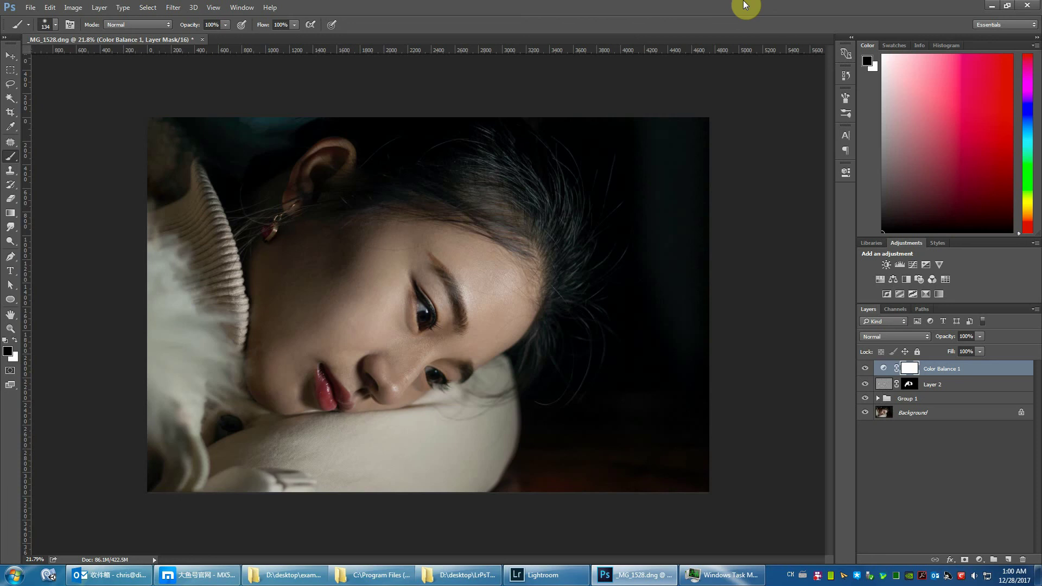
{"action": "left_click", "coordinate": [878, 398]}
{"action": "left_click", "coordinate": [930, 428]}
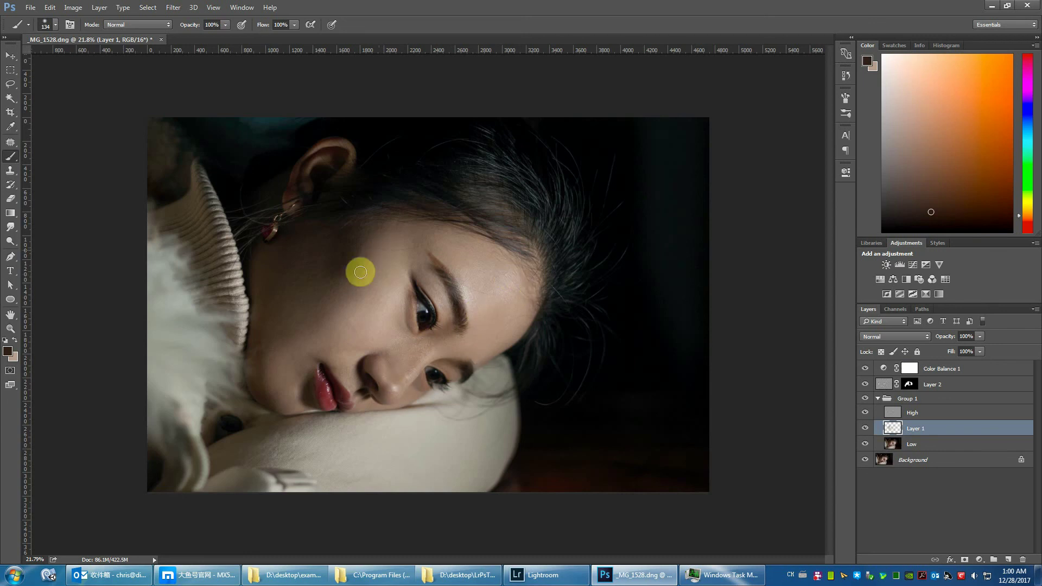
{"action": "left_click", "coordinate": [877, 398]}
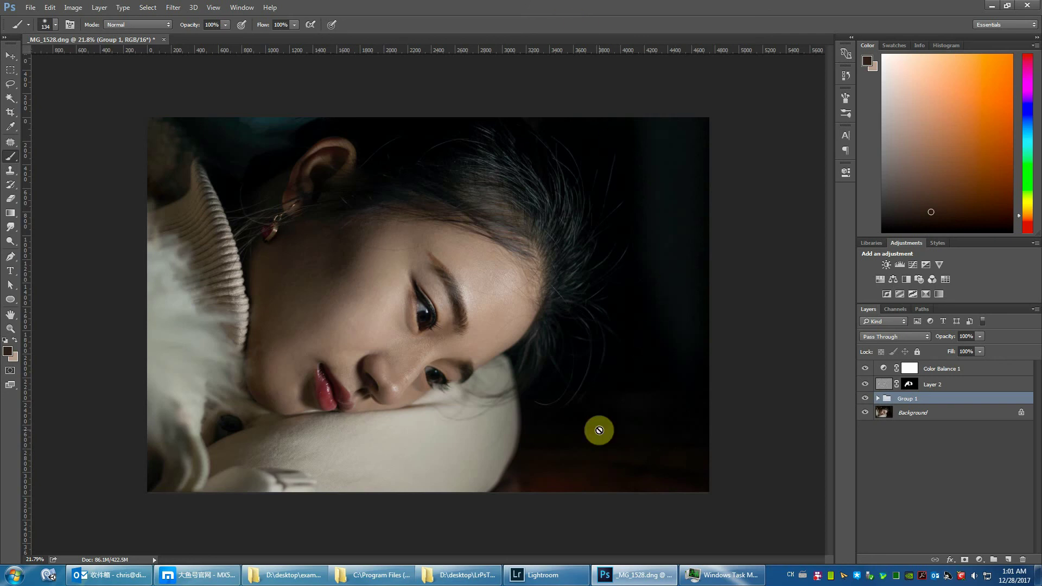
{"action": "key", "text": "ctrl+alt+z"}
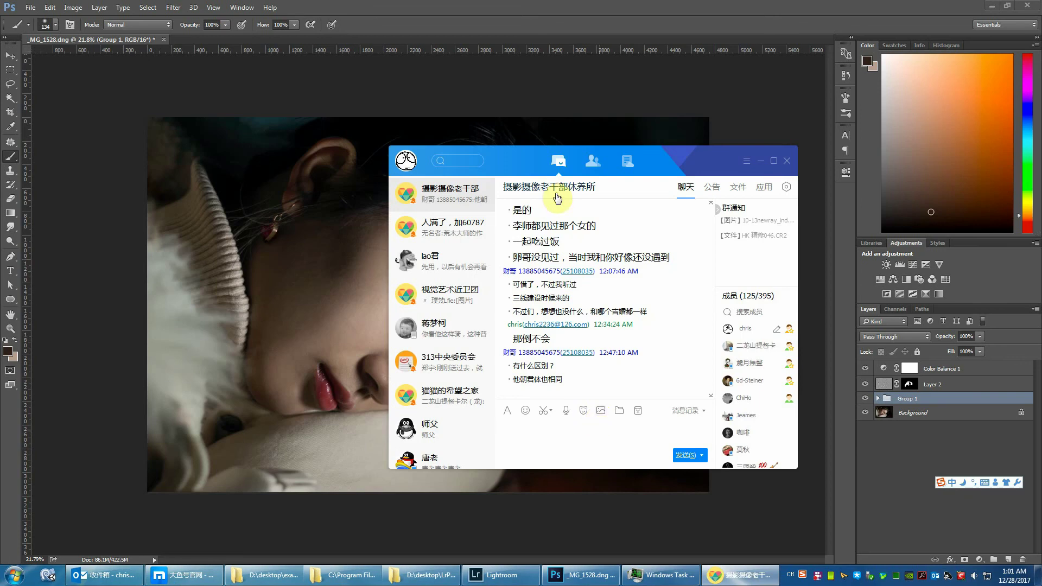
{"action": "left_click", "coordinate": [592, 161]}
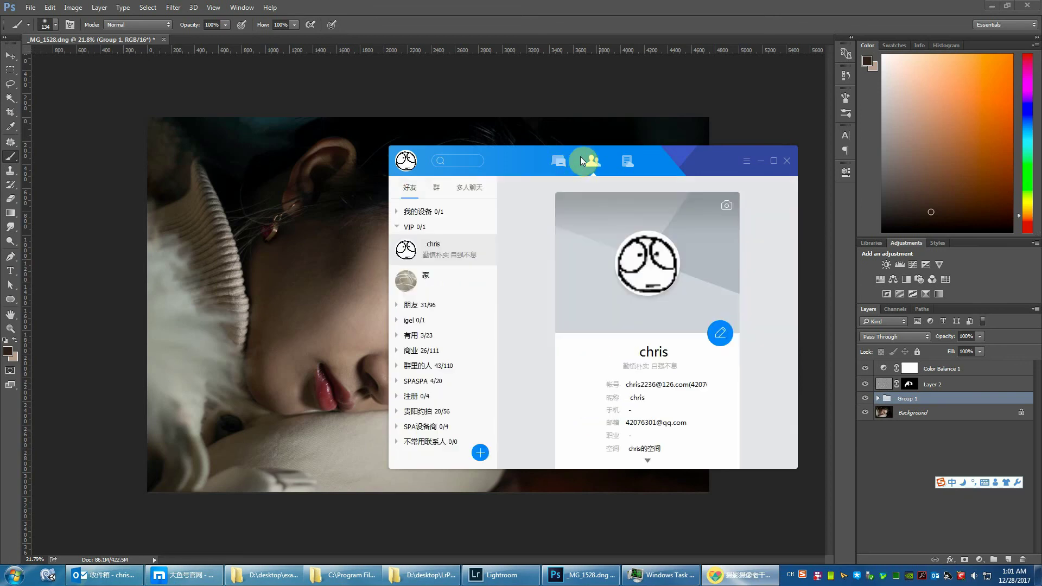
{"action": "left_click", "coordinate": [437, 188]}
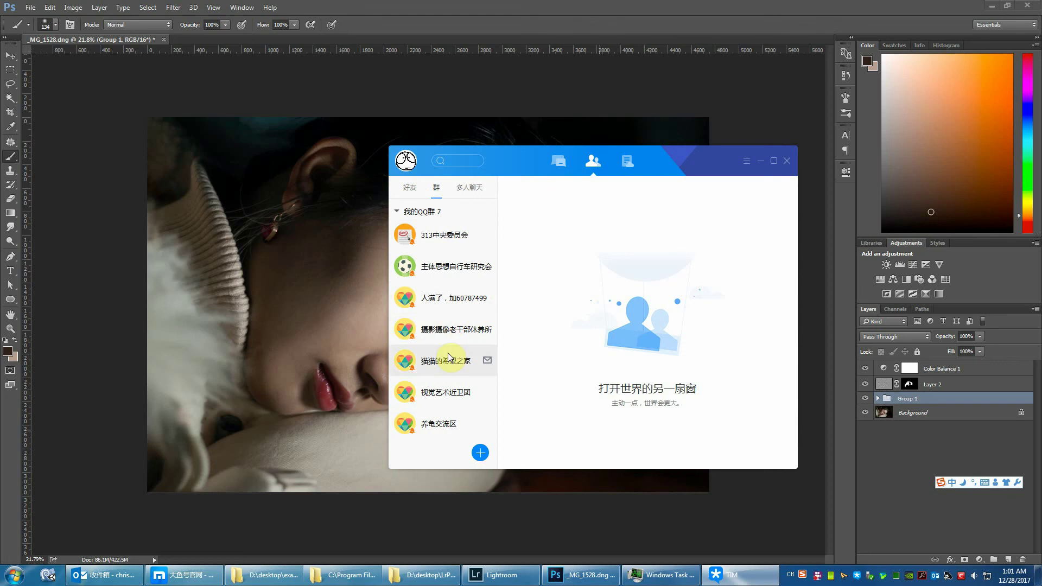
{"action": "double_click", "coordinate": [451, 293]}
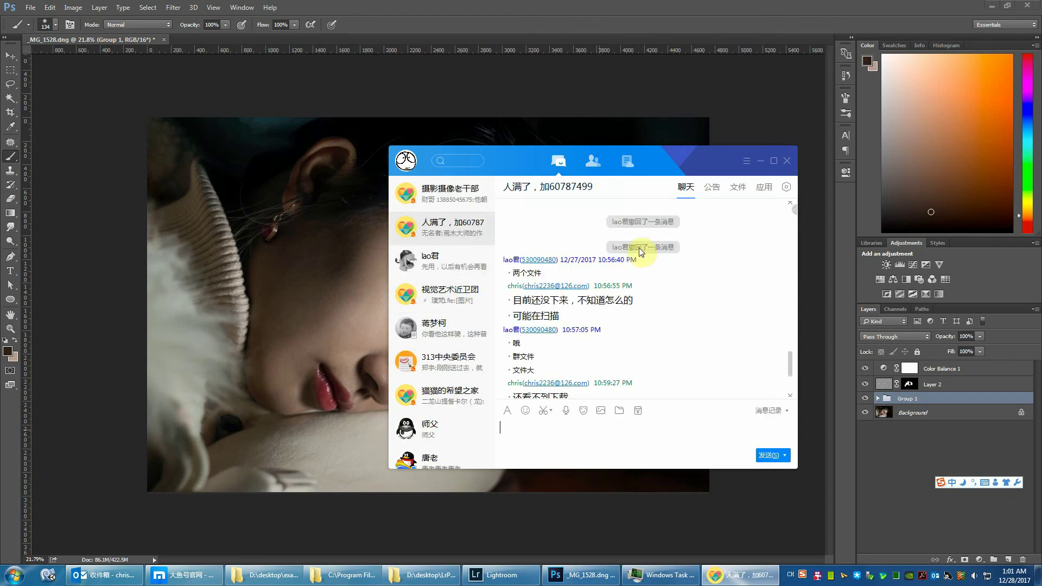
{"action": "left_click", "coordinate": [559, 188]}
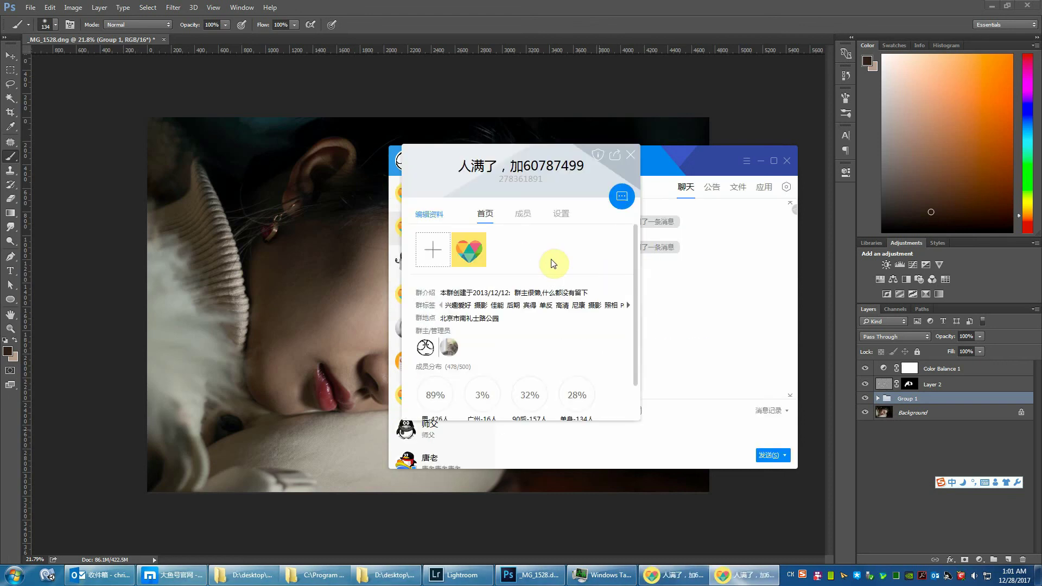
{"action": "double_click", "coordinate": [501, 181]}
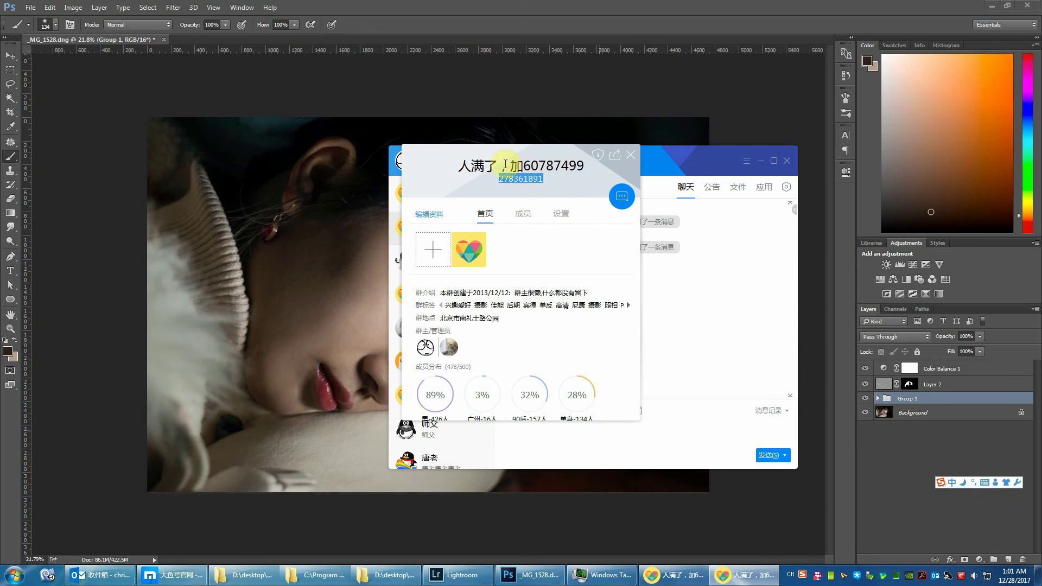
{"action": "left_click_drag", "start_coordinate": [460, 164], "coordinate": [585, 164]}
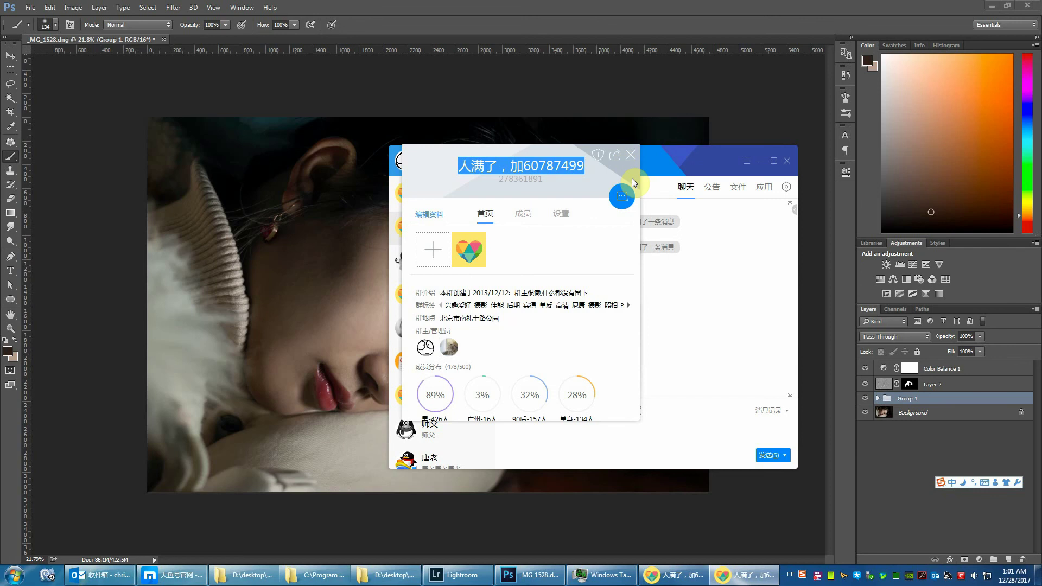
{"action": "left_click", "coordinate": [570, 9]}
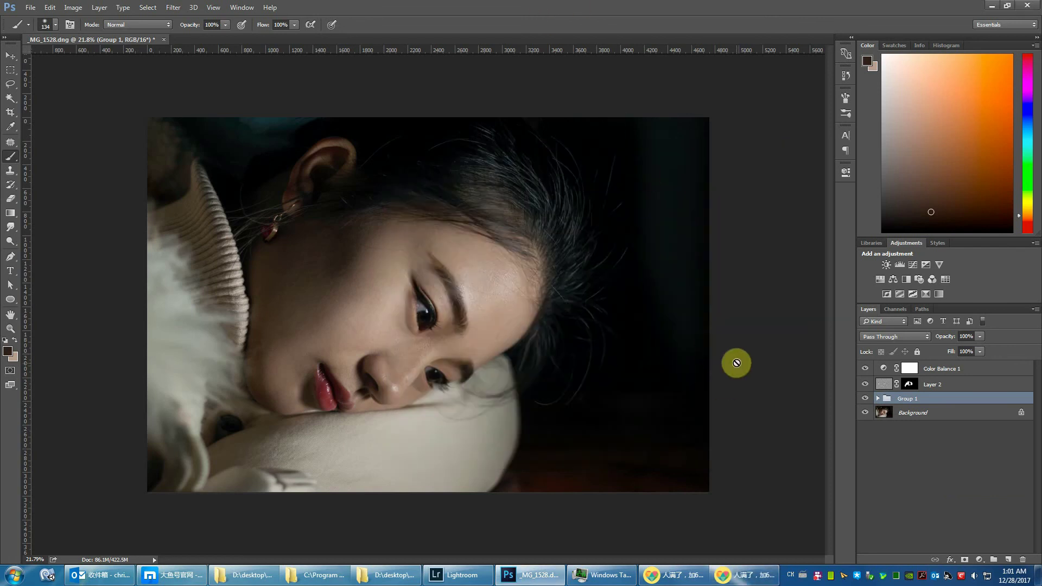